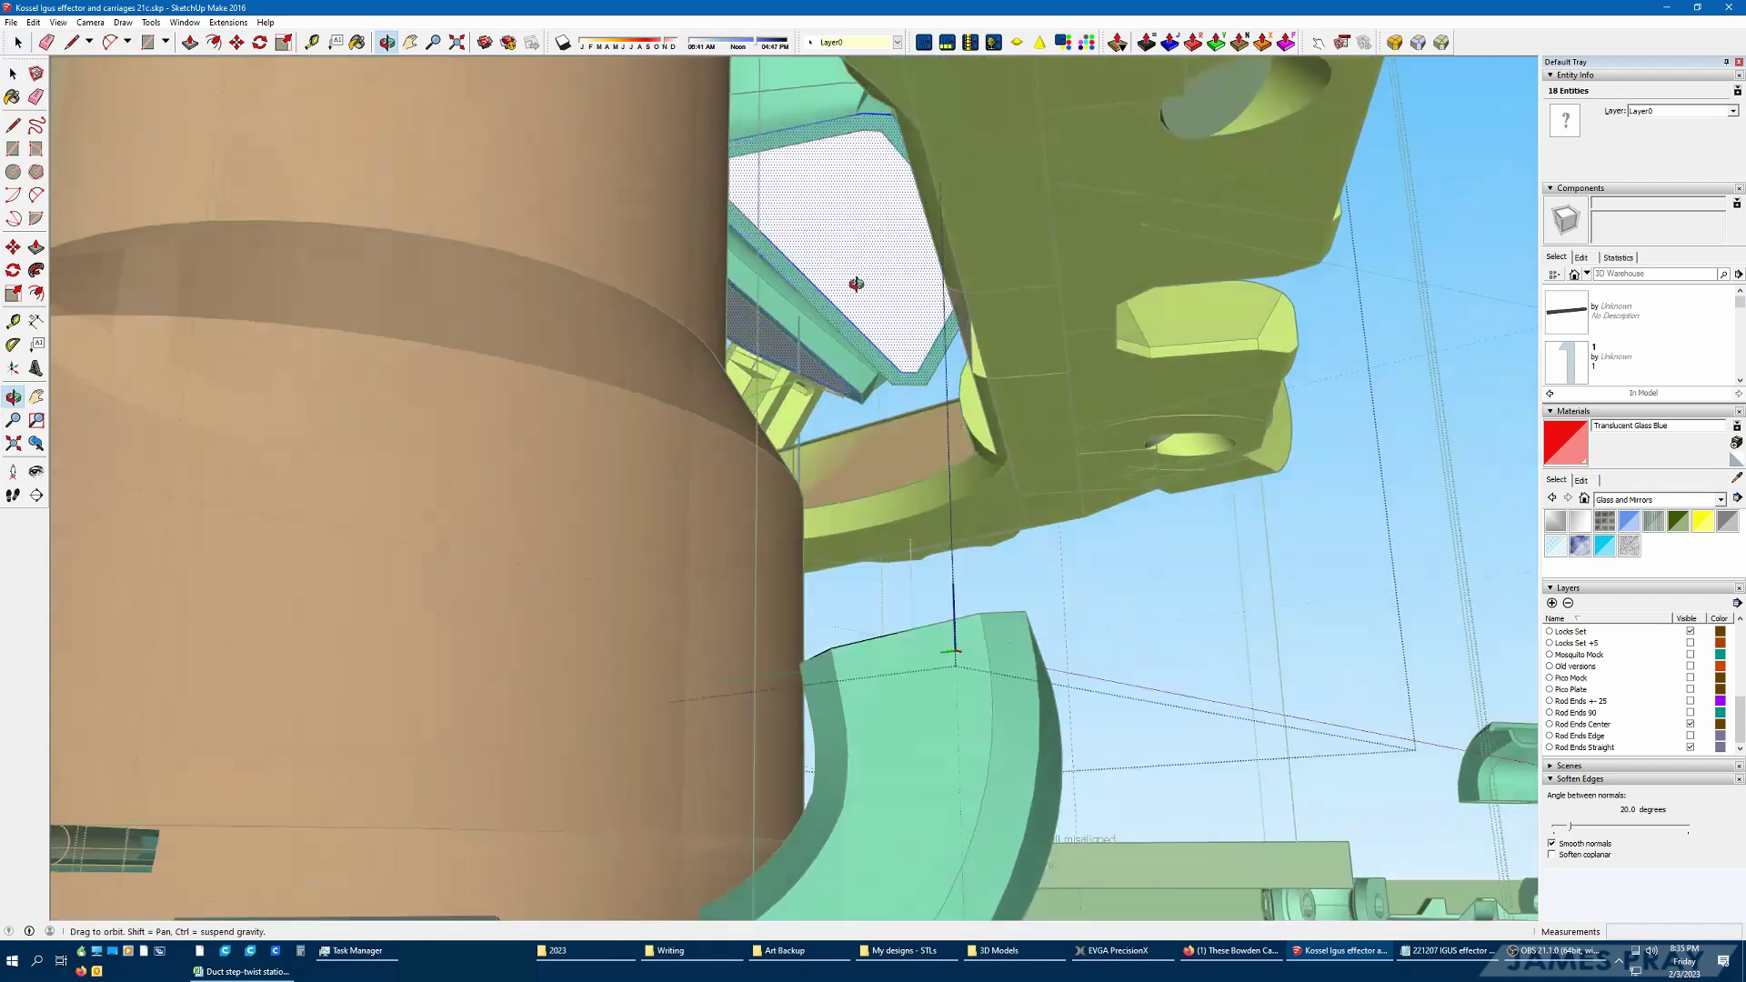
Place crossing construction guides over the lower duct flange's inner face to locate the opening's centre
scroll(710, 253, "up", 3)
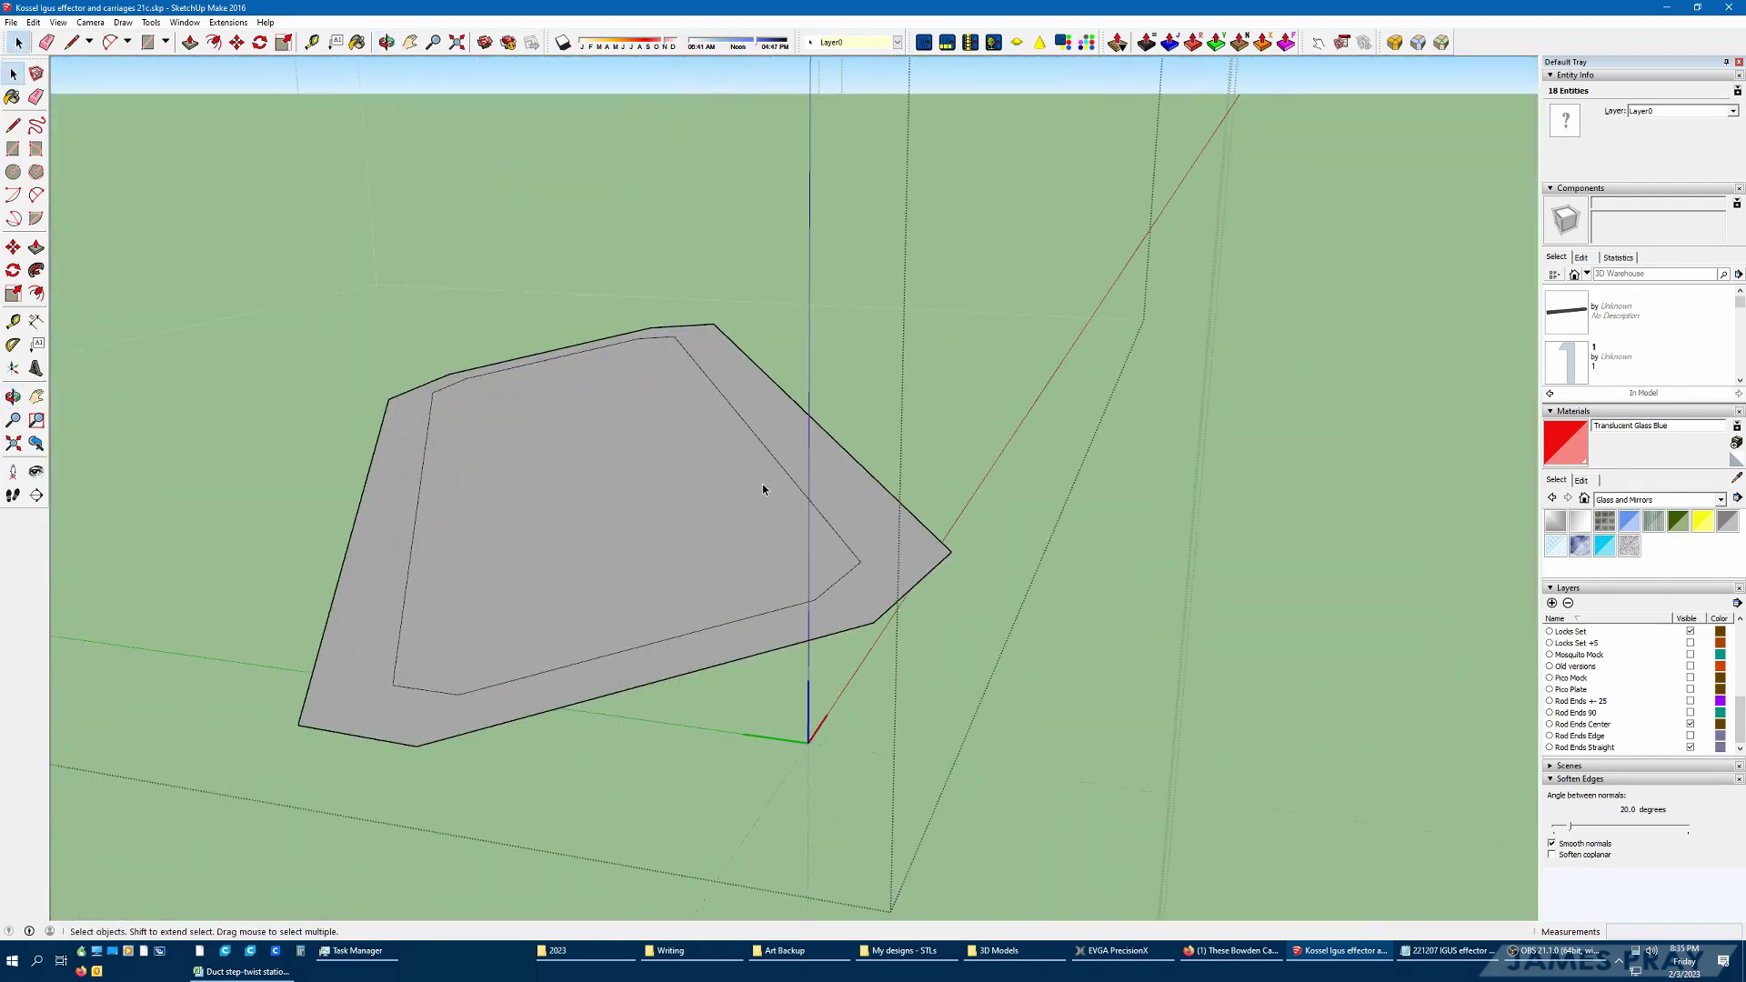
key("t")
scroll(397, 374, "up", 5)
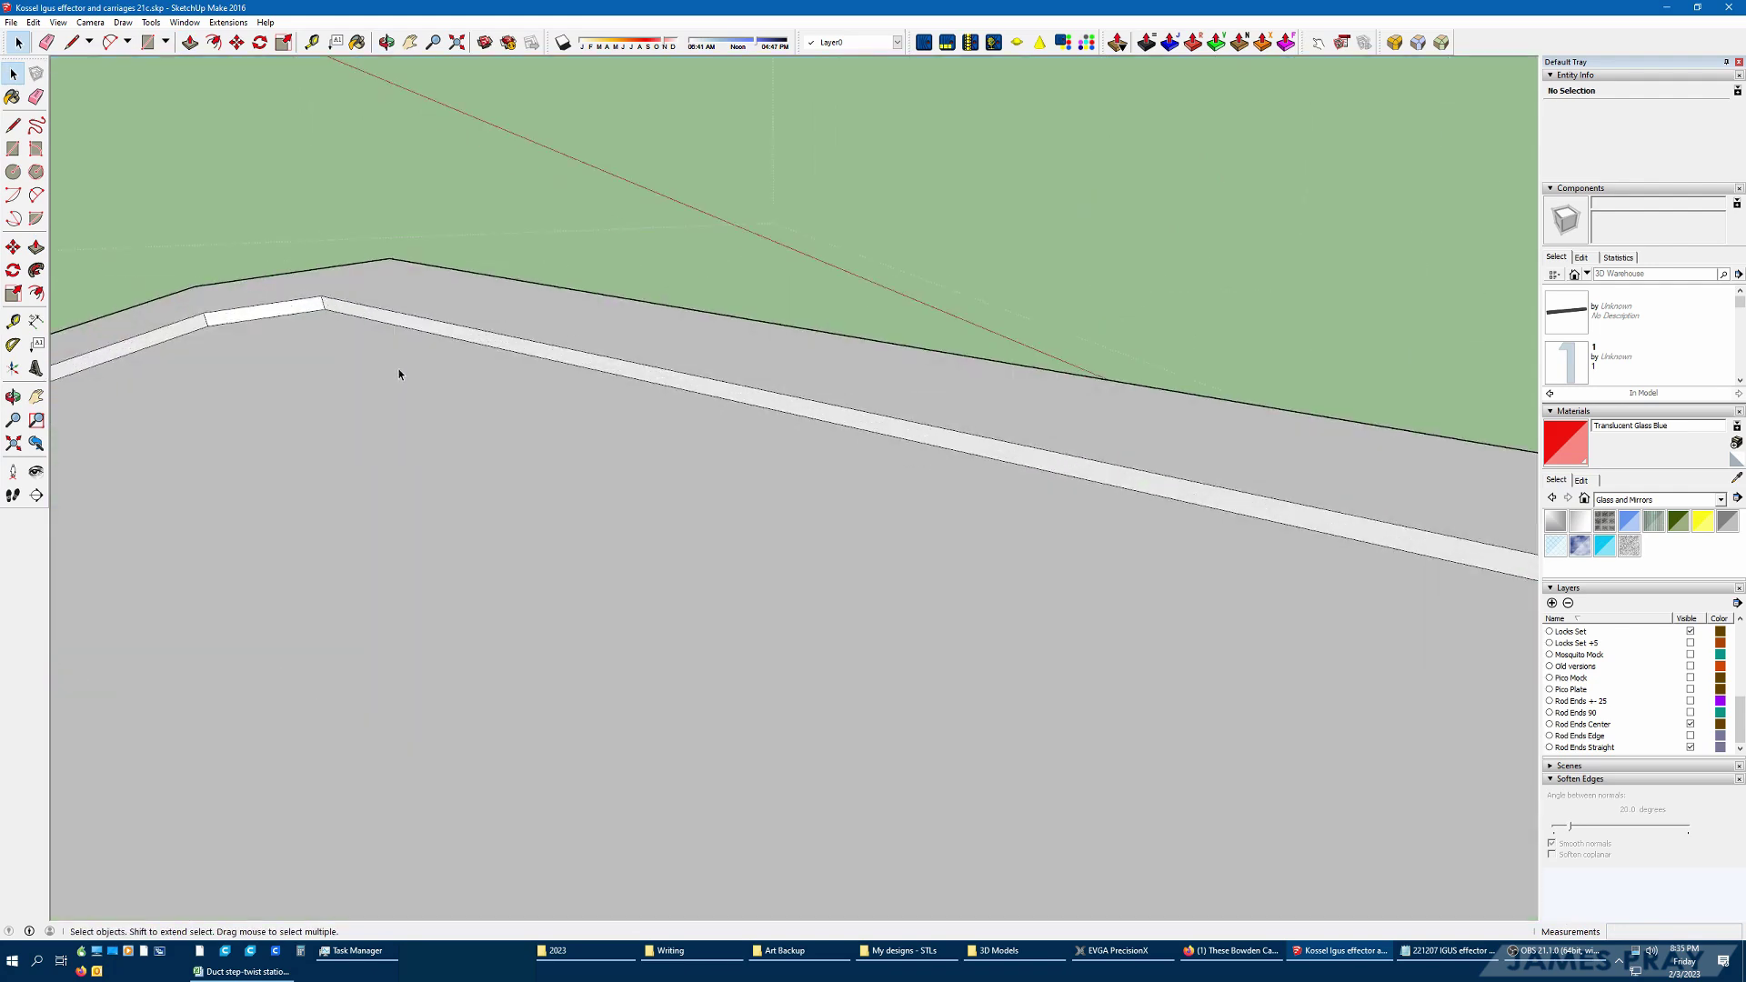
mouse_move(398, 374)
middle_mouse_down()
mouse_move(709, 374)
mouse_move(403, 355)
middle_mouse_up()
scroll(791, 406, "down", 5)
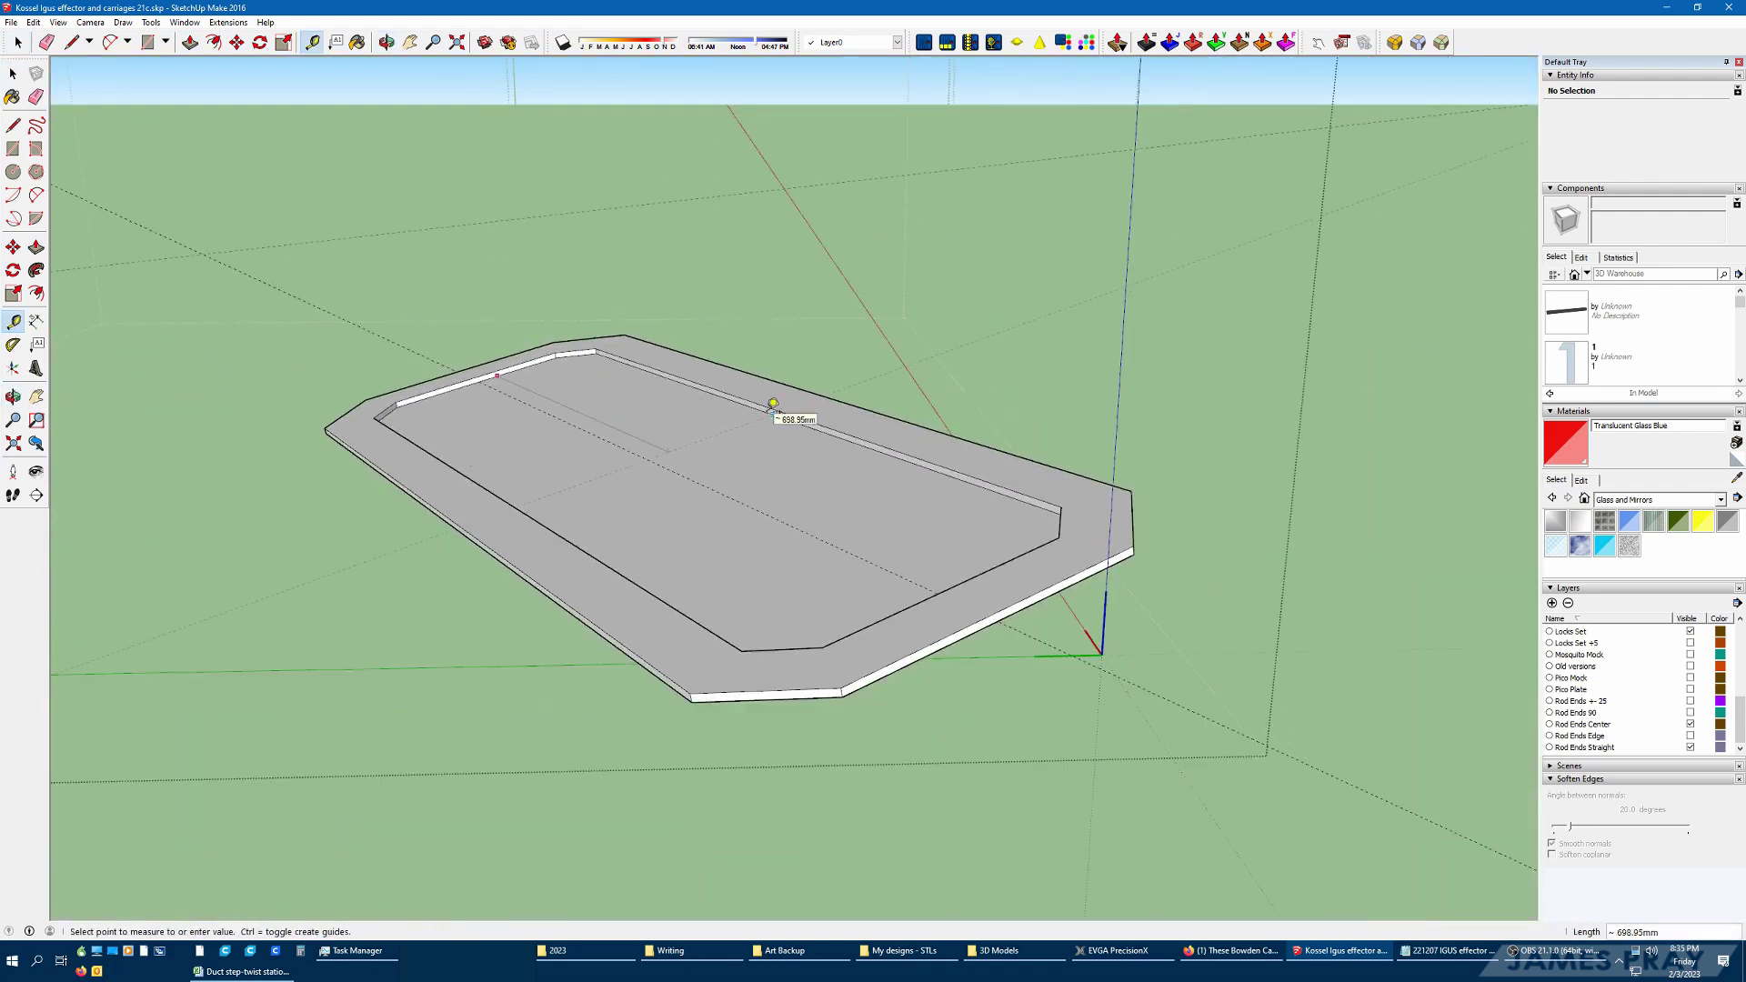
scroll(456, 277, "up", 5)
scroll(593, 429, "down", 5)
scroll(592, 414, "up", 5)
scroll(592, 415, "down", 5)
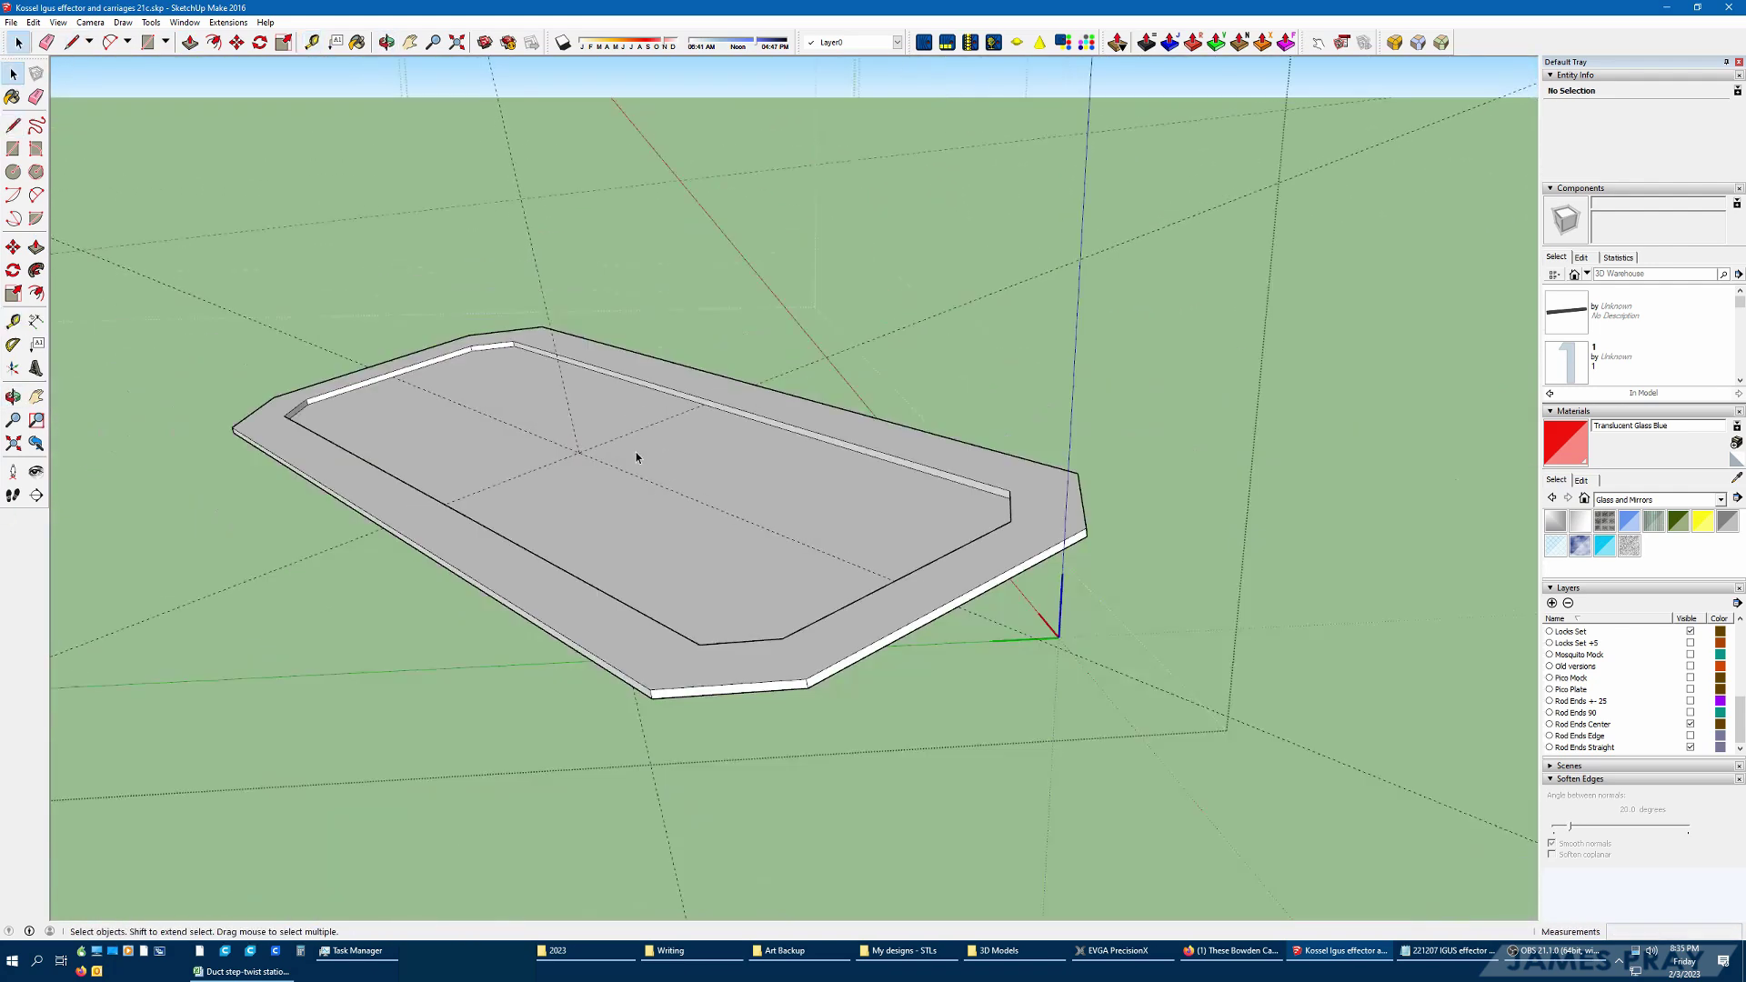
Draw a line about 716 mm long across the upper flange's inner face, from its long inner edge to the opposite inner edge
middle_click_drag(636, 451, 682, 500)
key("p")
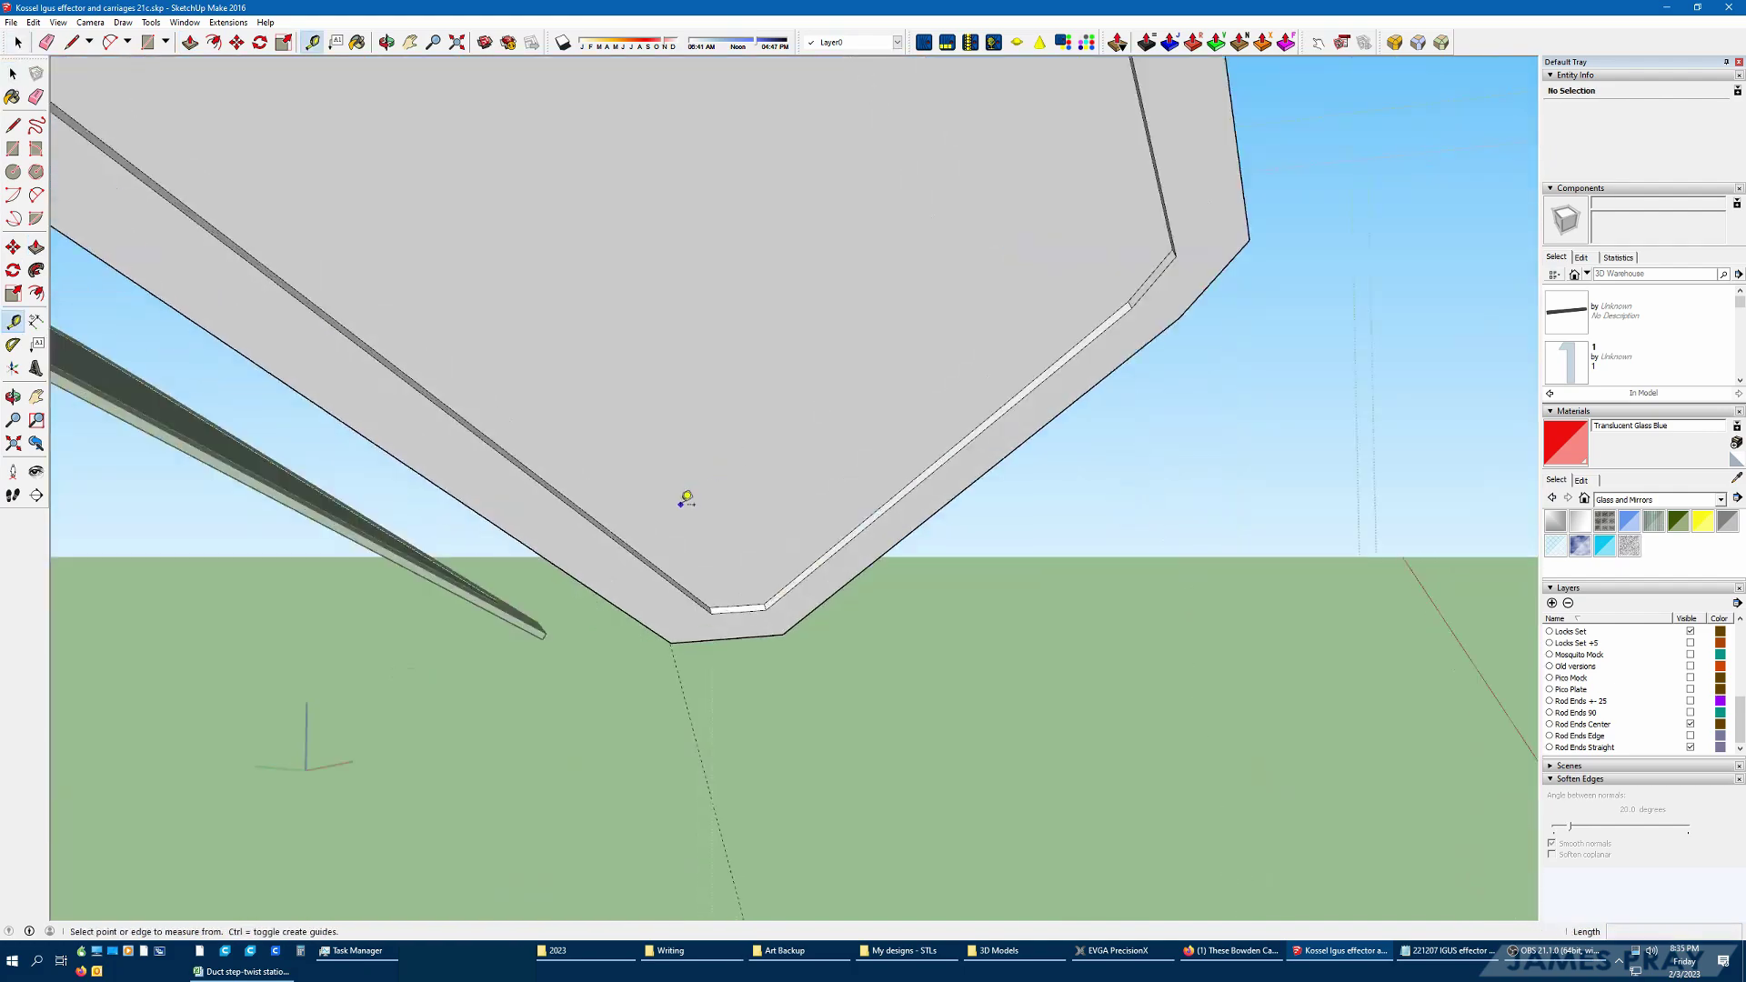
key("t")
scroll(1079, 263, "up", 5)
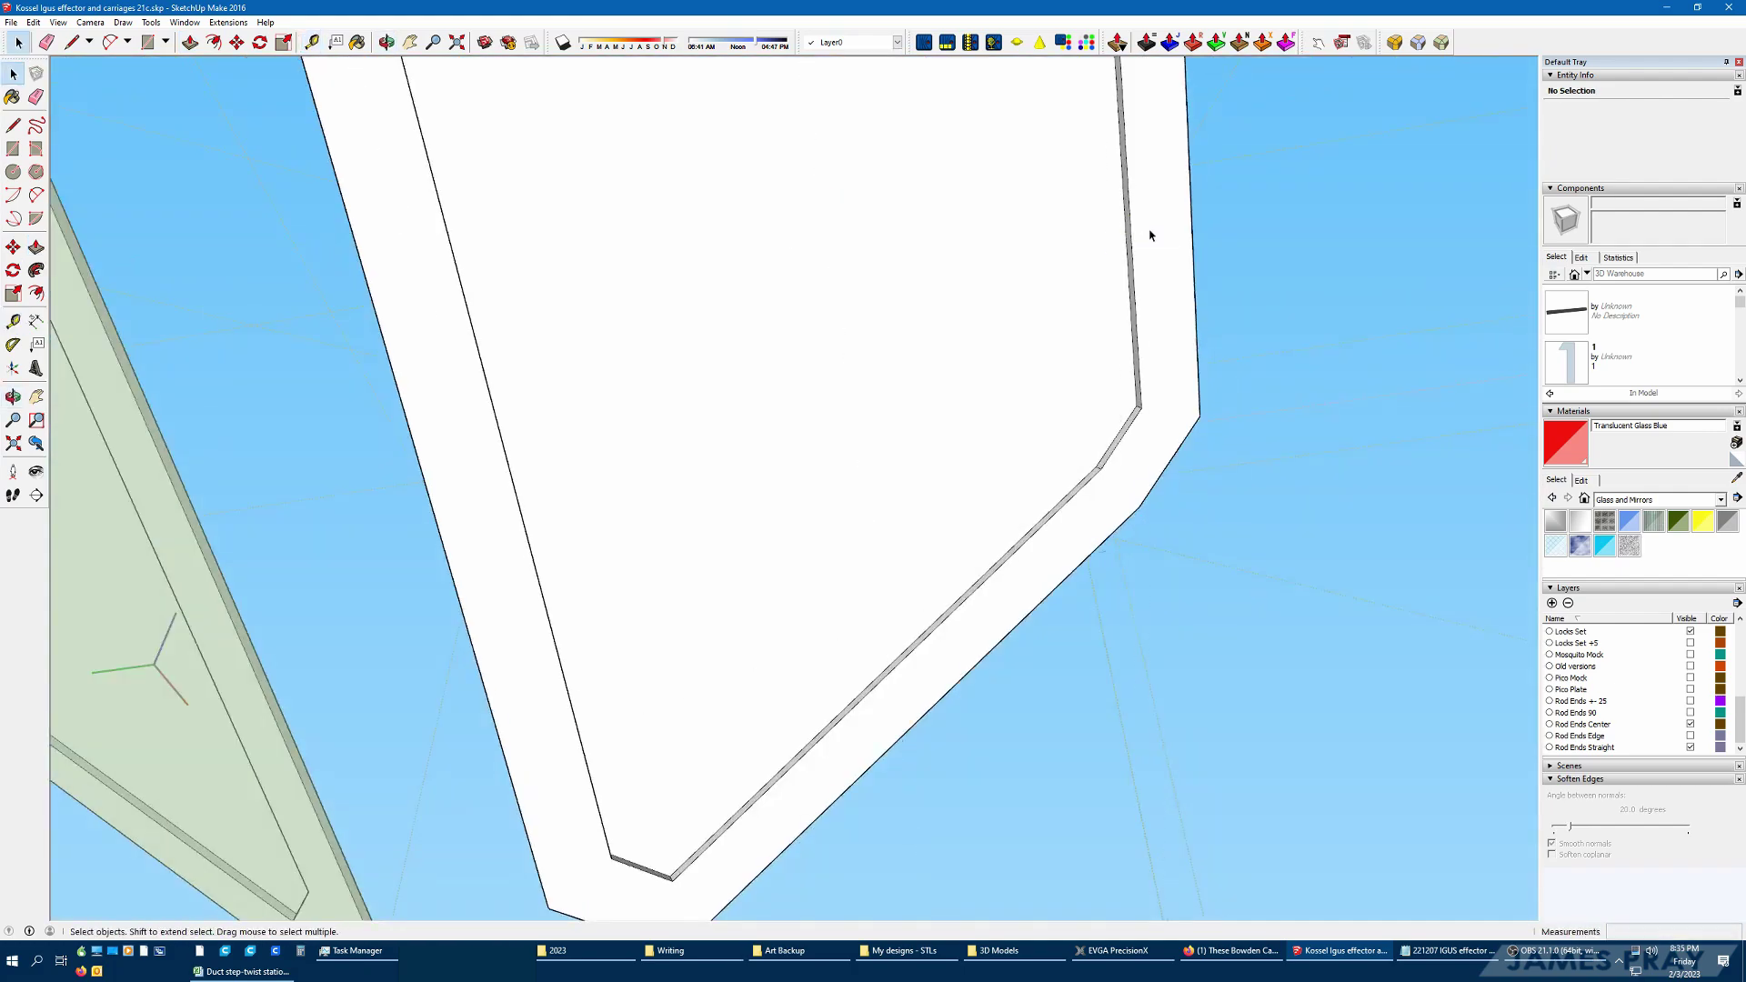
scroll(1150, 235, "down", 5)
key("l")
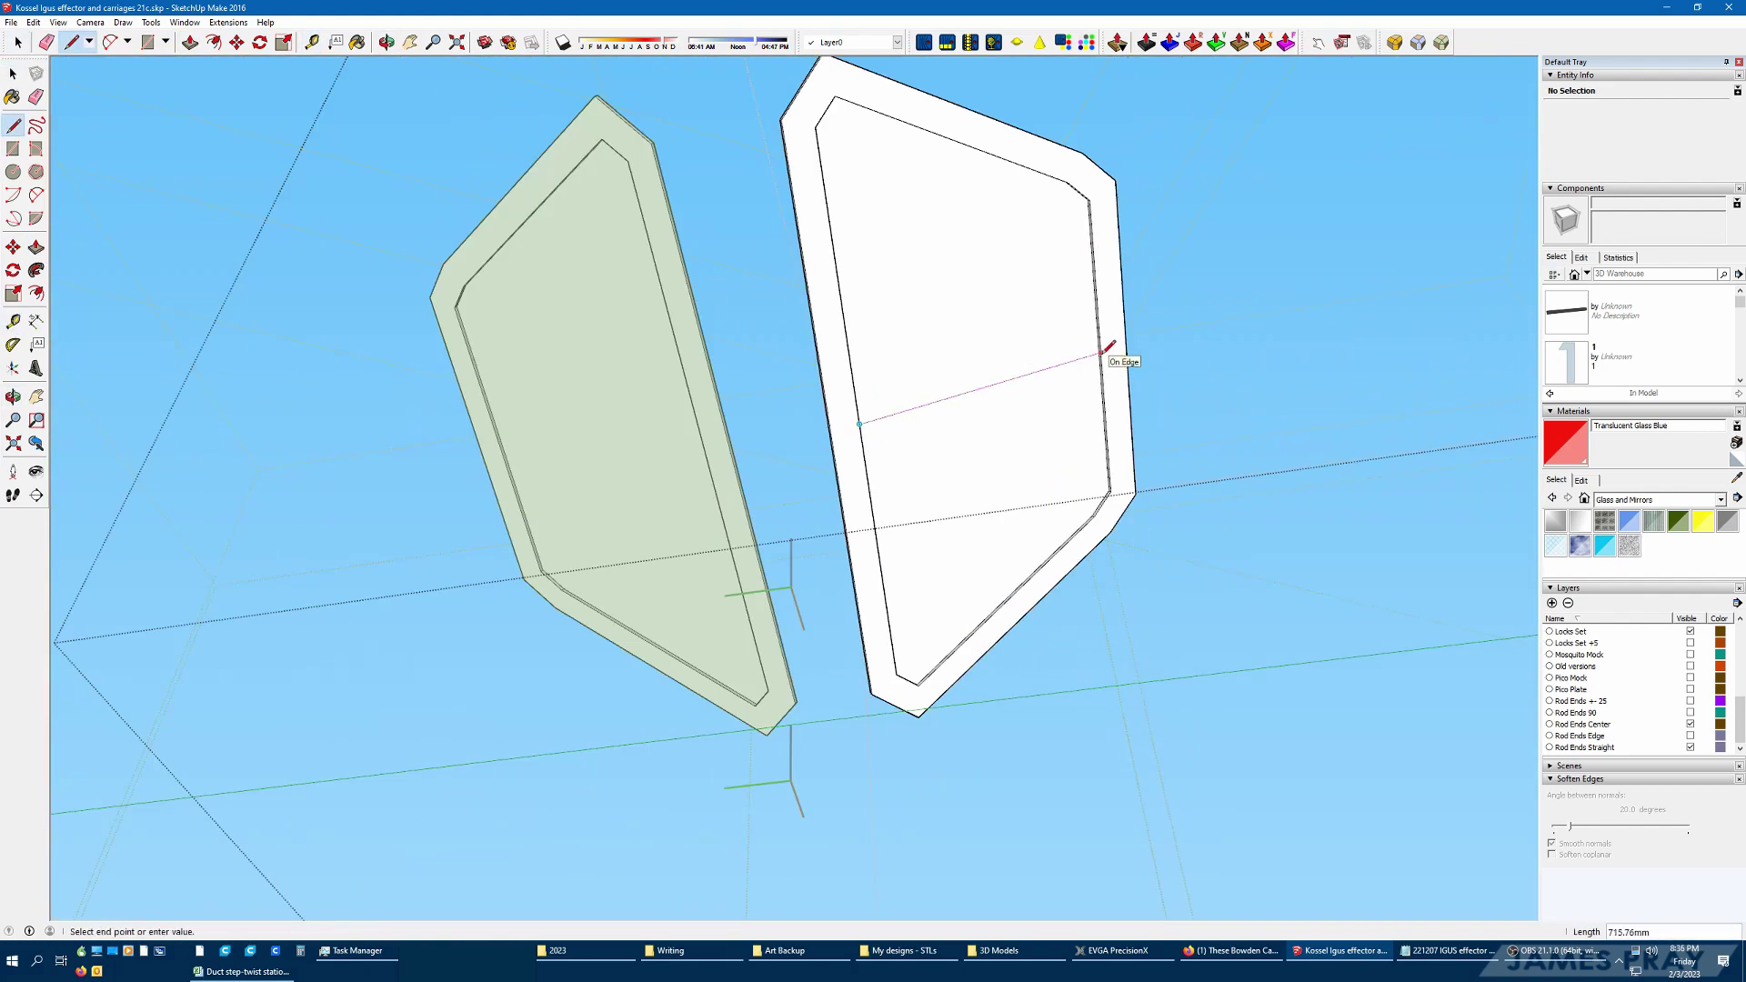
left_click(1107, 351)
scroll(1052, 441, "up", 3)
Add crossing construction guides on the upper flange's inner face to mark the centre of its opening
key("t")
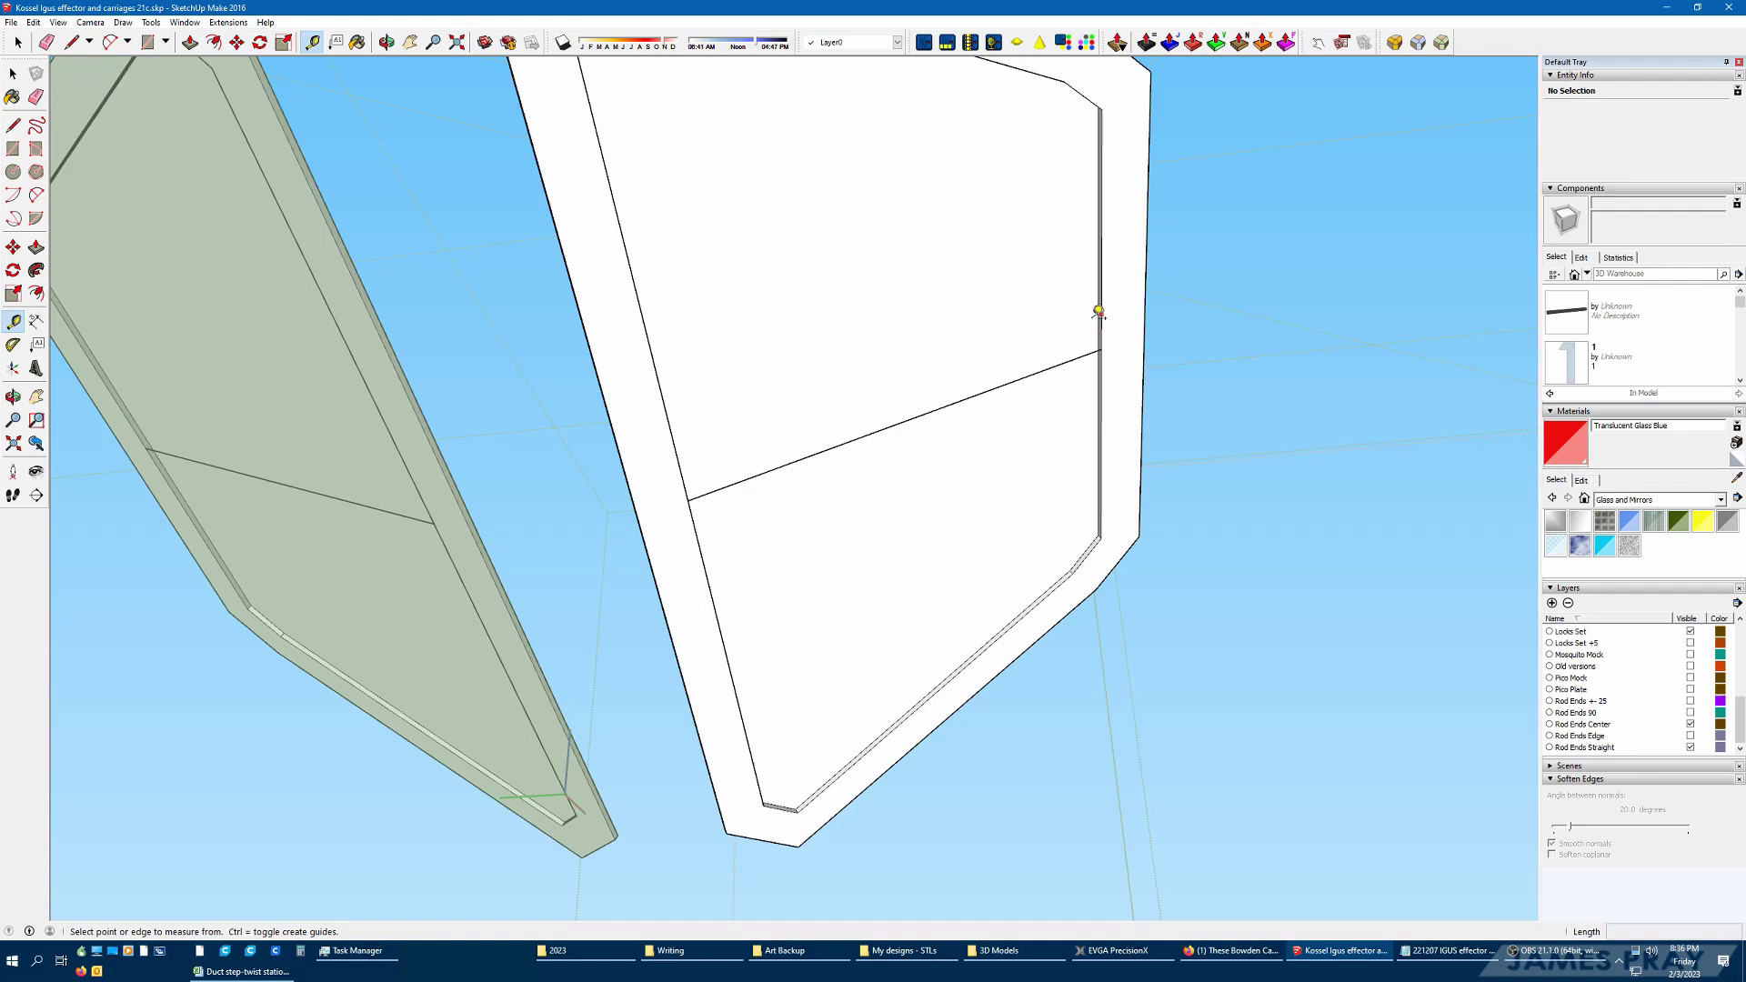
left_click(678, 443)
scroll(1154, 292, "down", 3)
scroll(1154, 292, "up", 6)
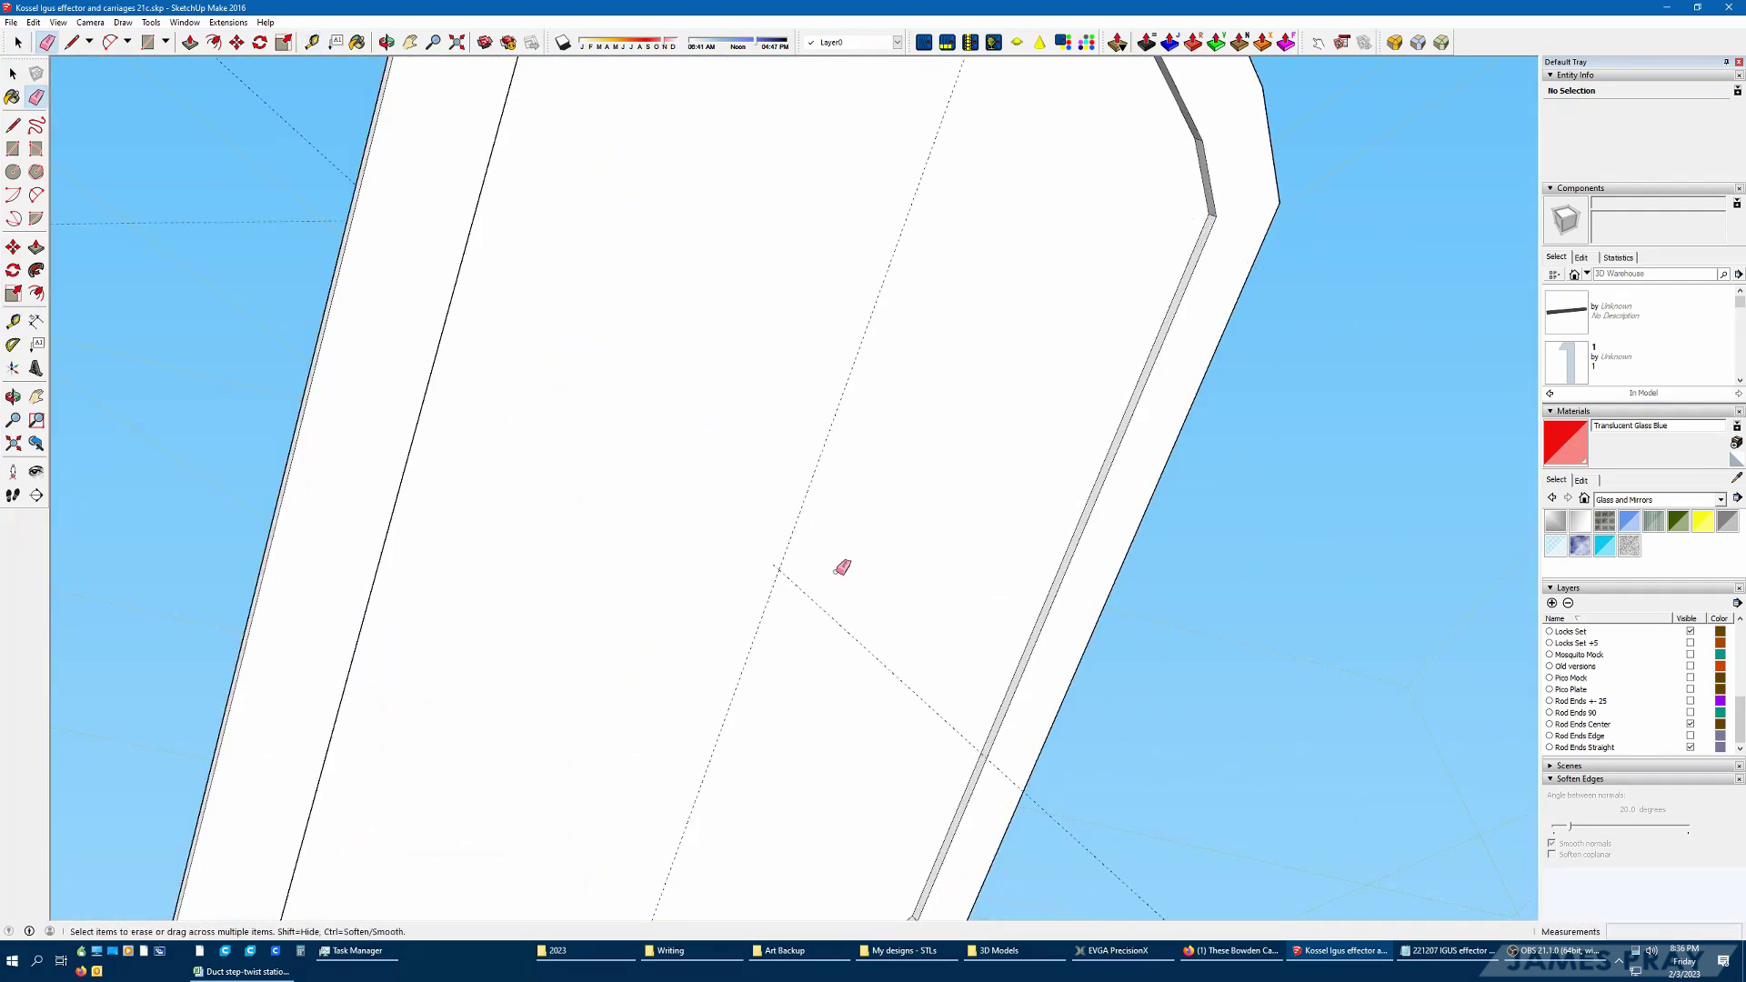
scroll(780, 553, "down", 3)
middle_click_drag(873, 452, 1186, 674)
Draw a line about 223 mm long from the flange's inner edge to the intersection of the centre guides
key("space")
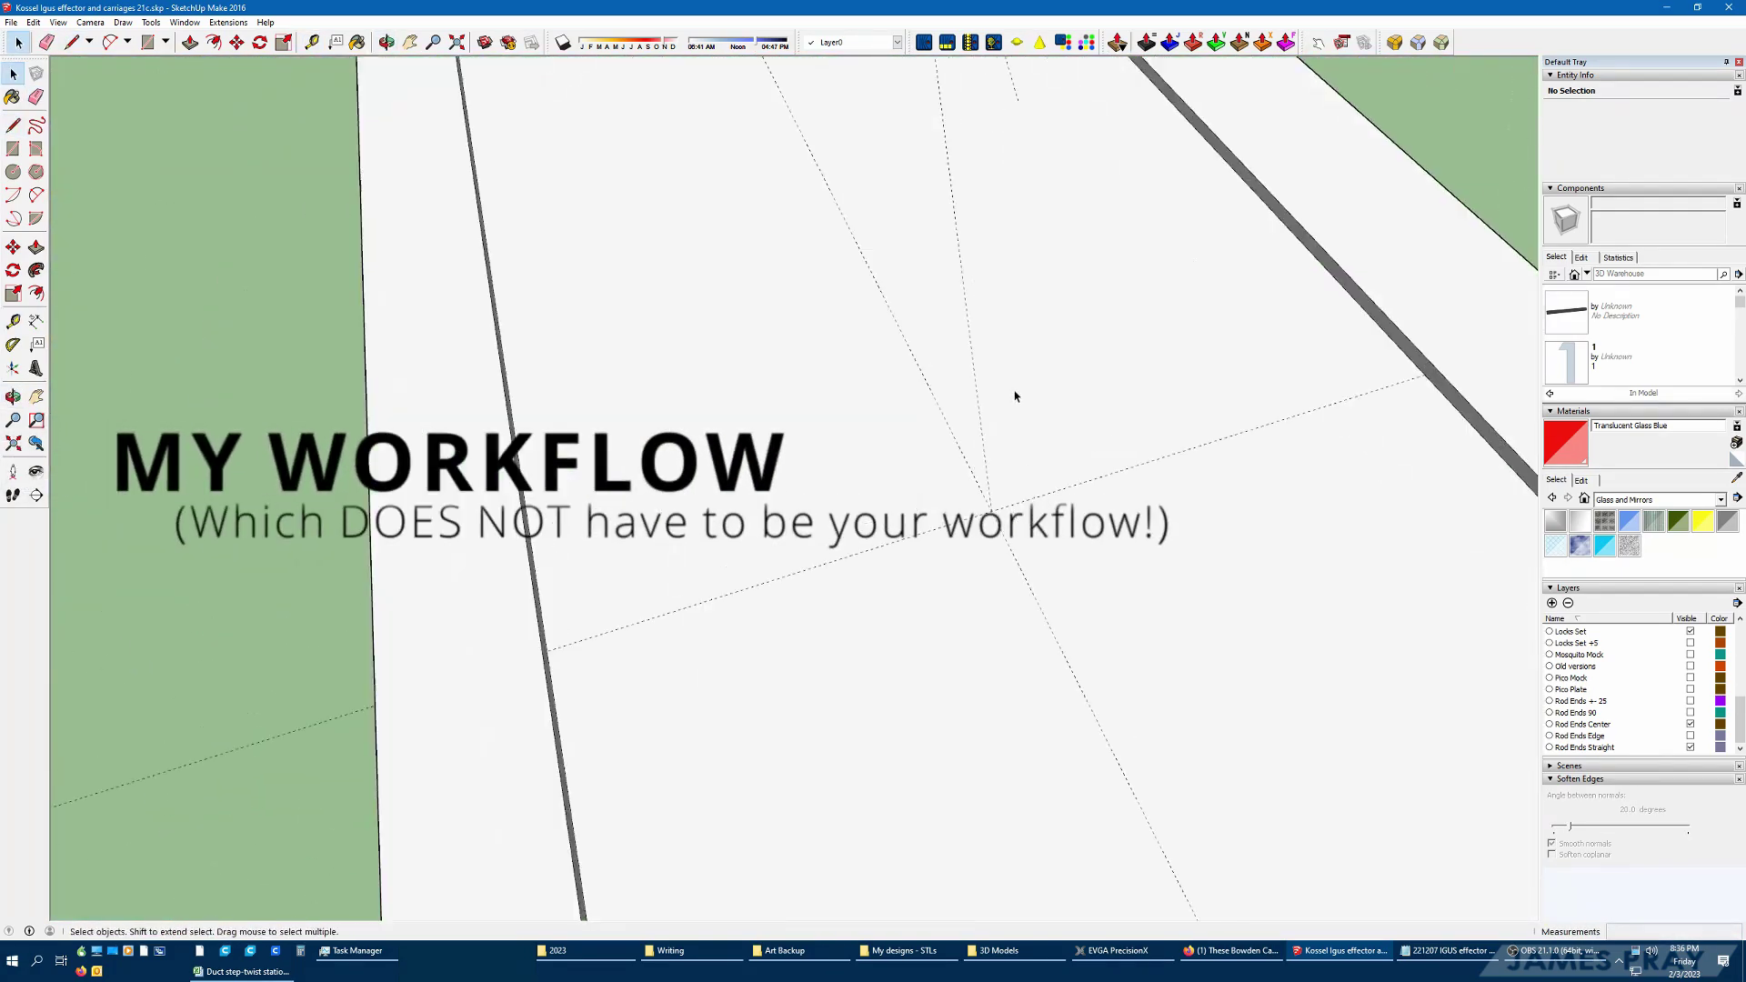
key("l")
scroll(995, 410, "up", 3)
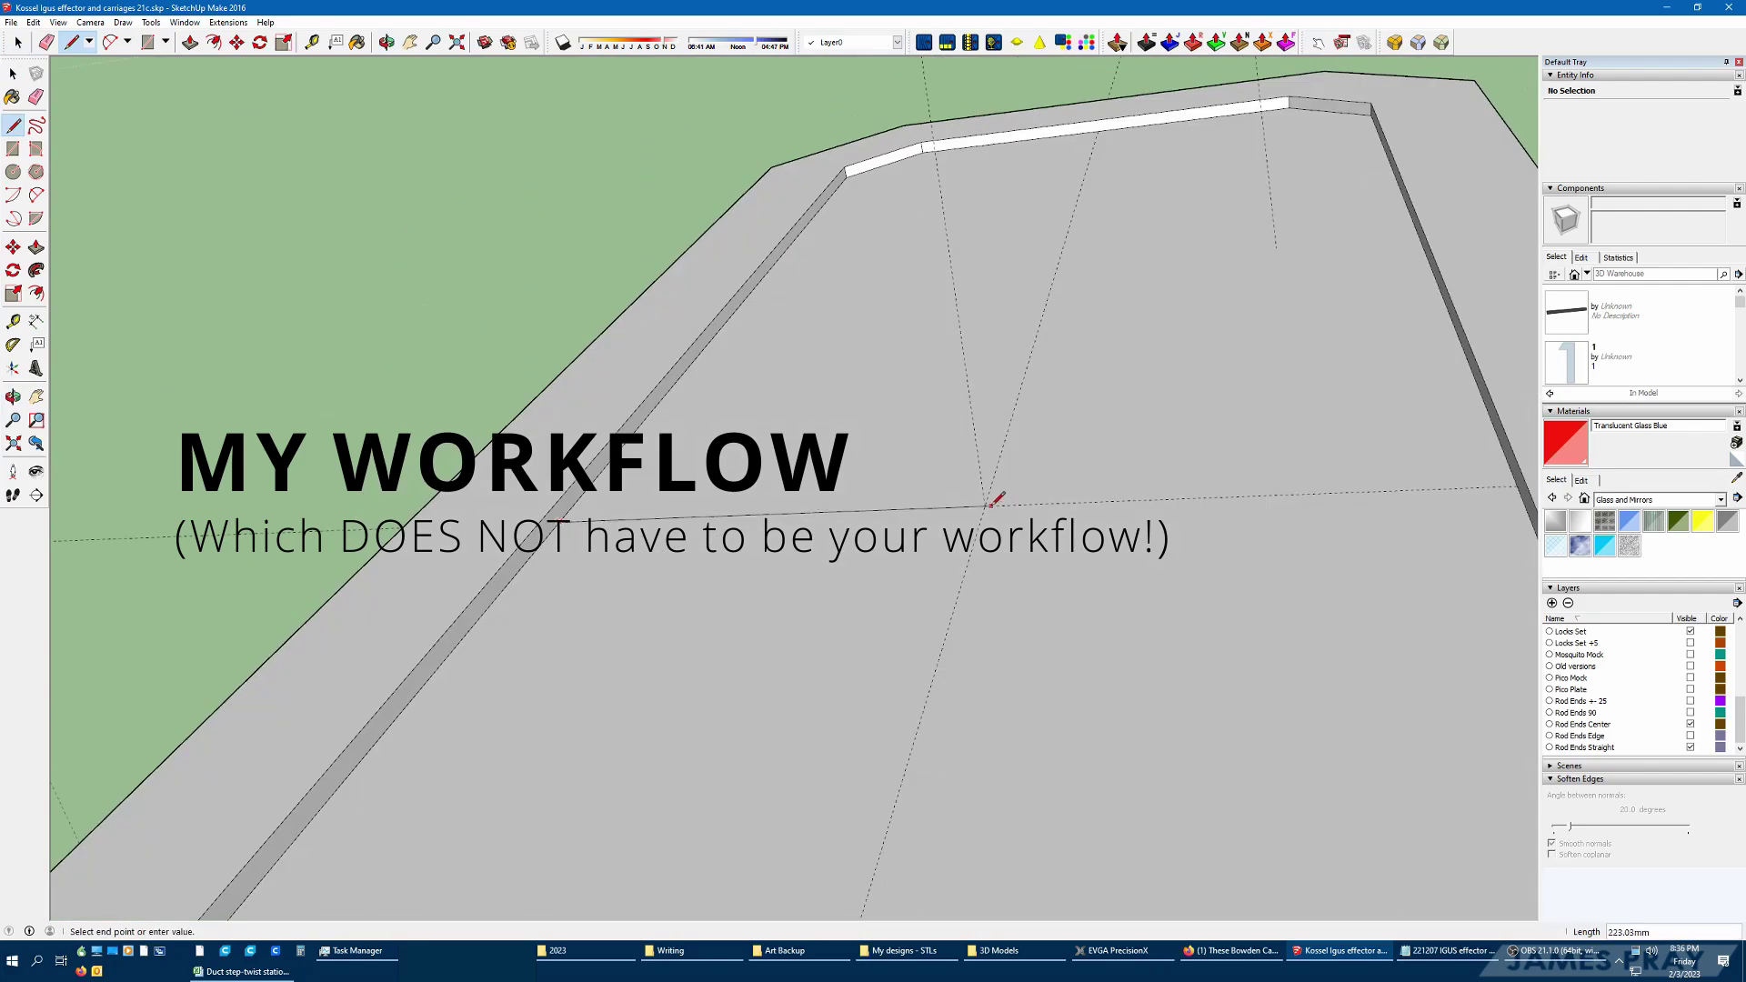
key("space")
scroll(985, 482, "down", 3)
middle_click_drag(1021, 591, 832, 603)
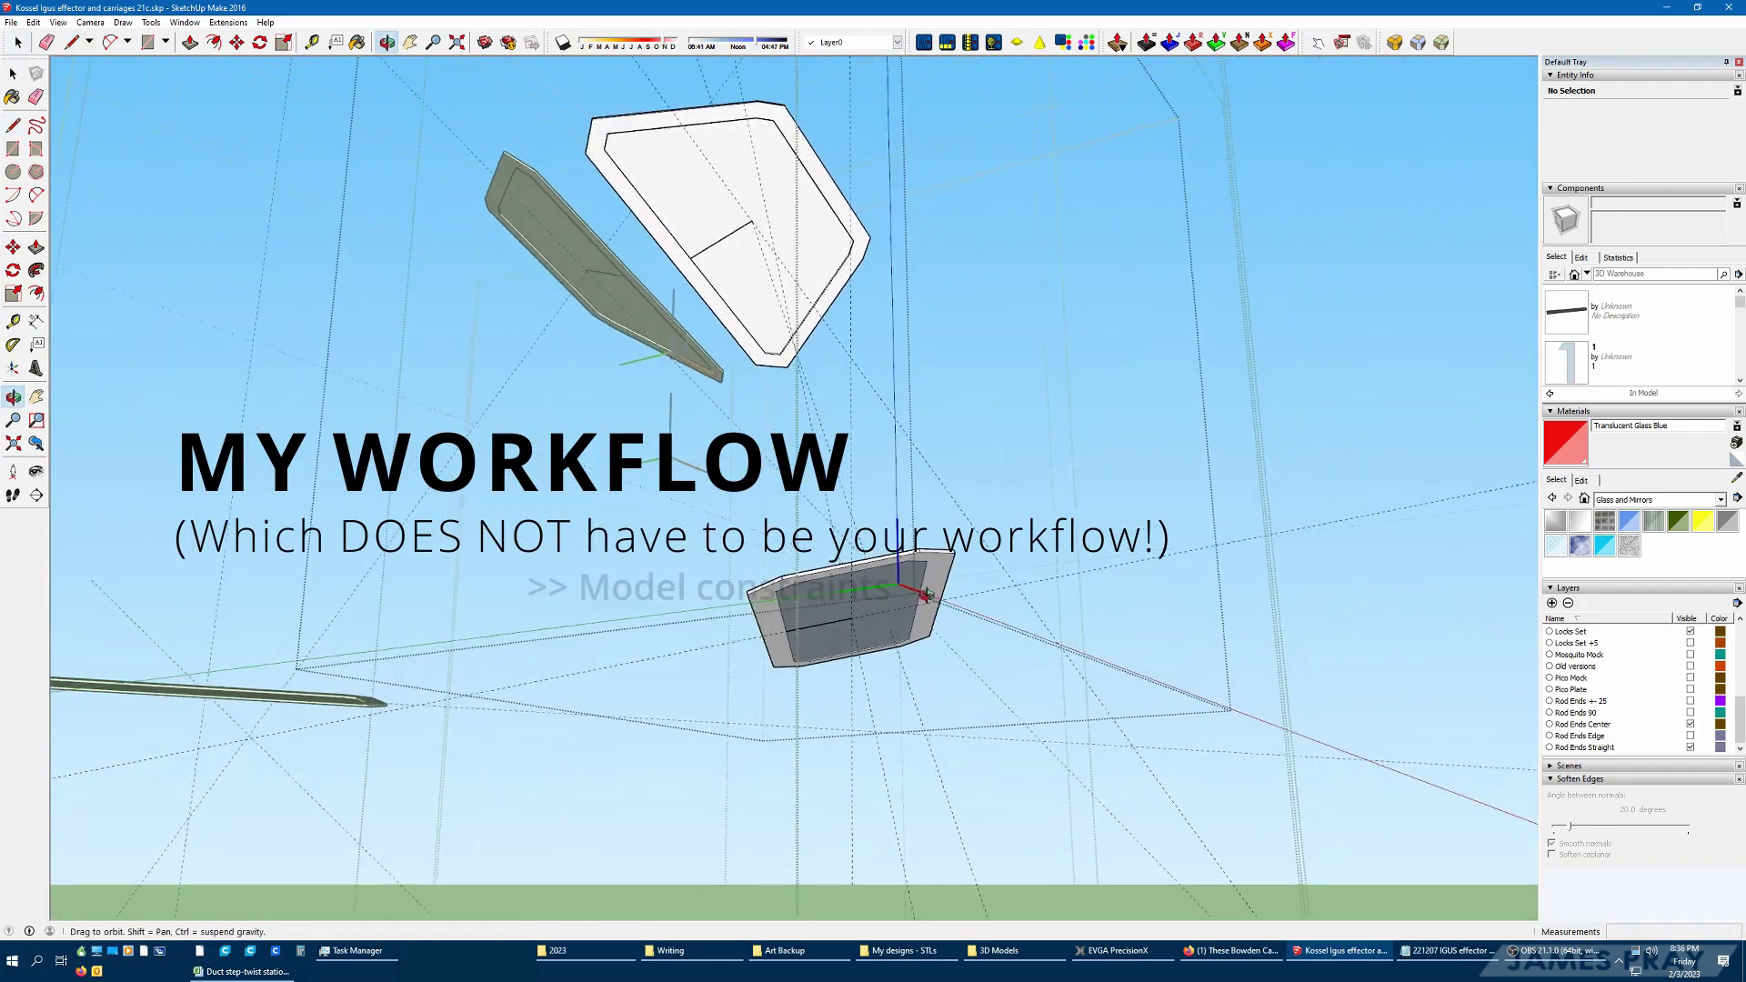
Examine the placement of the inlet and outlet flanges and the construction planes and guides between them
scroll(832, 603, "up", 4)
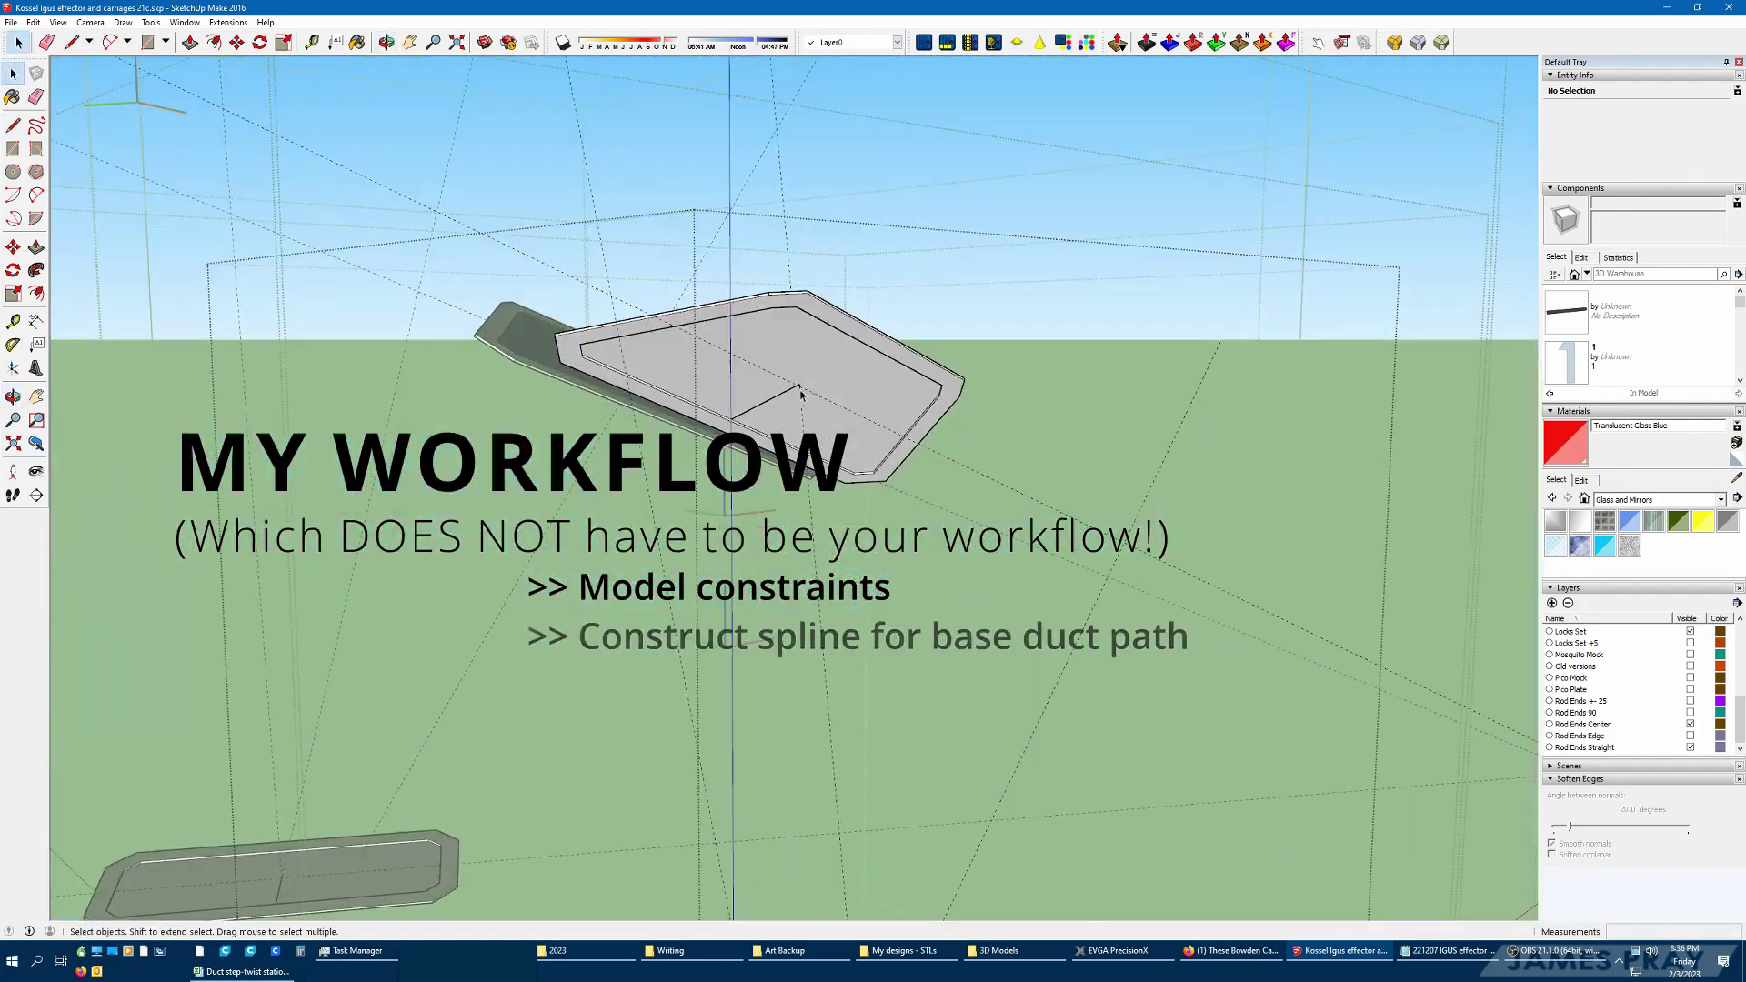
scroll(853, 191, "up", 3)
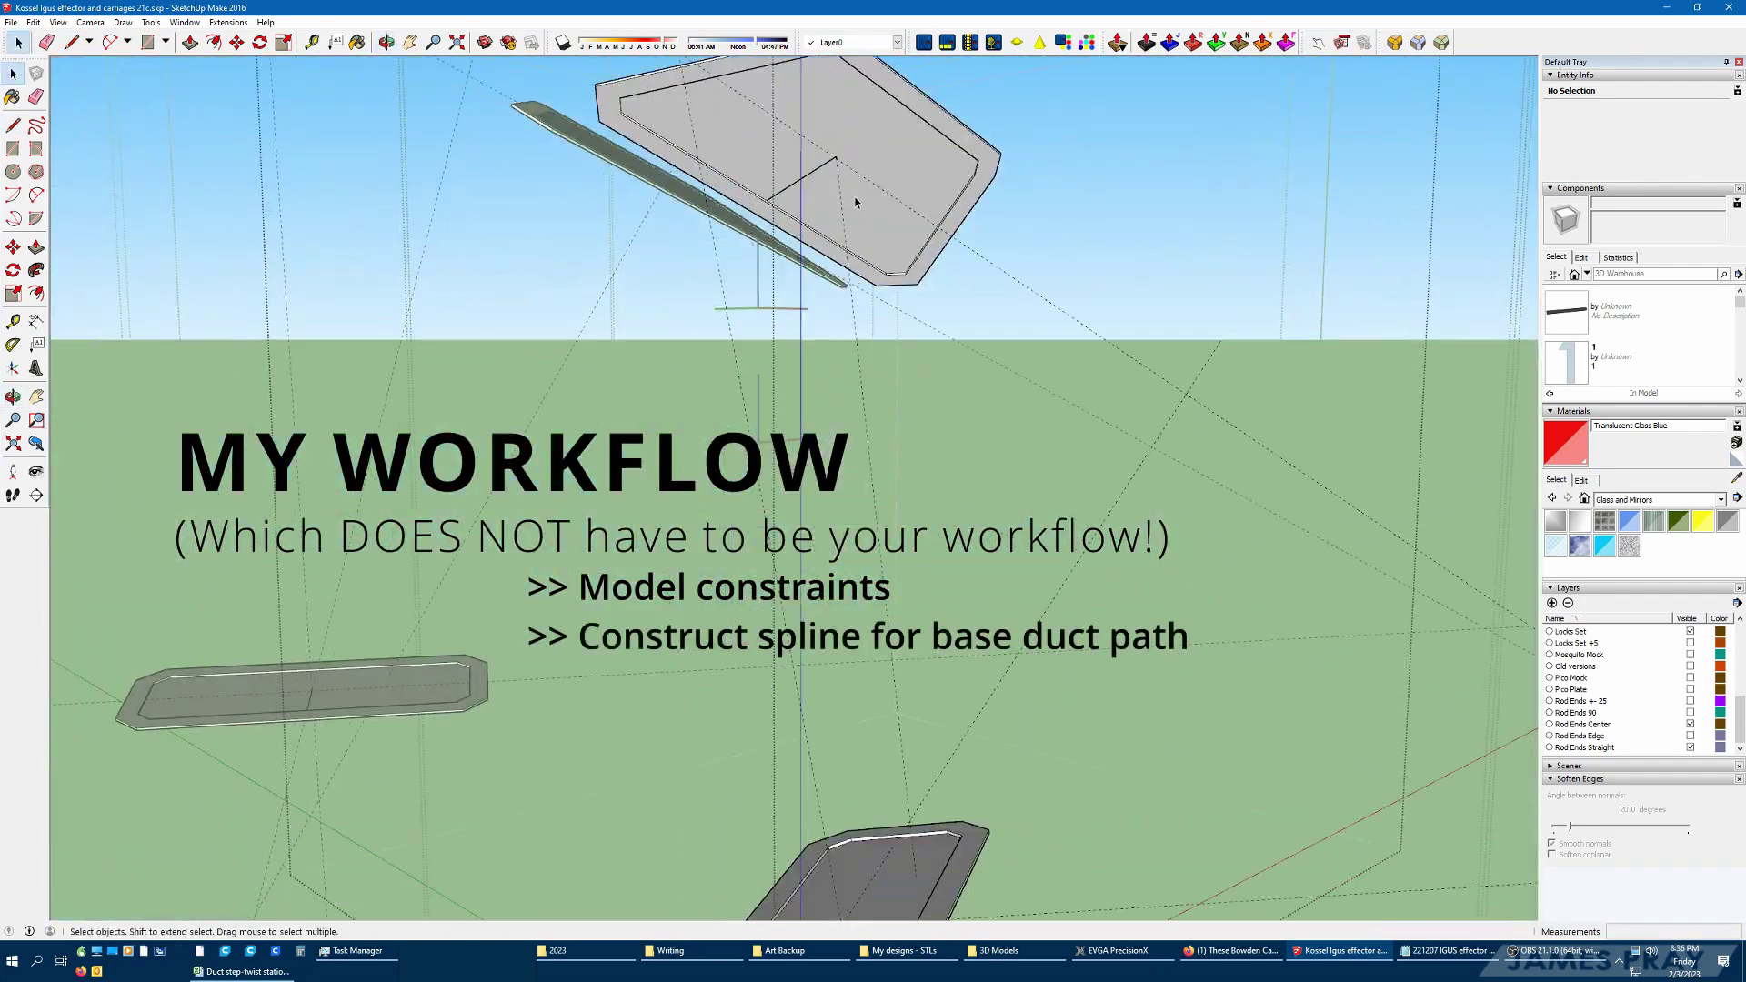
left_click(835, 151)
middle_click_drag(836, 151, 831, 543)
scroll(822, 198, "down", 3)
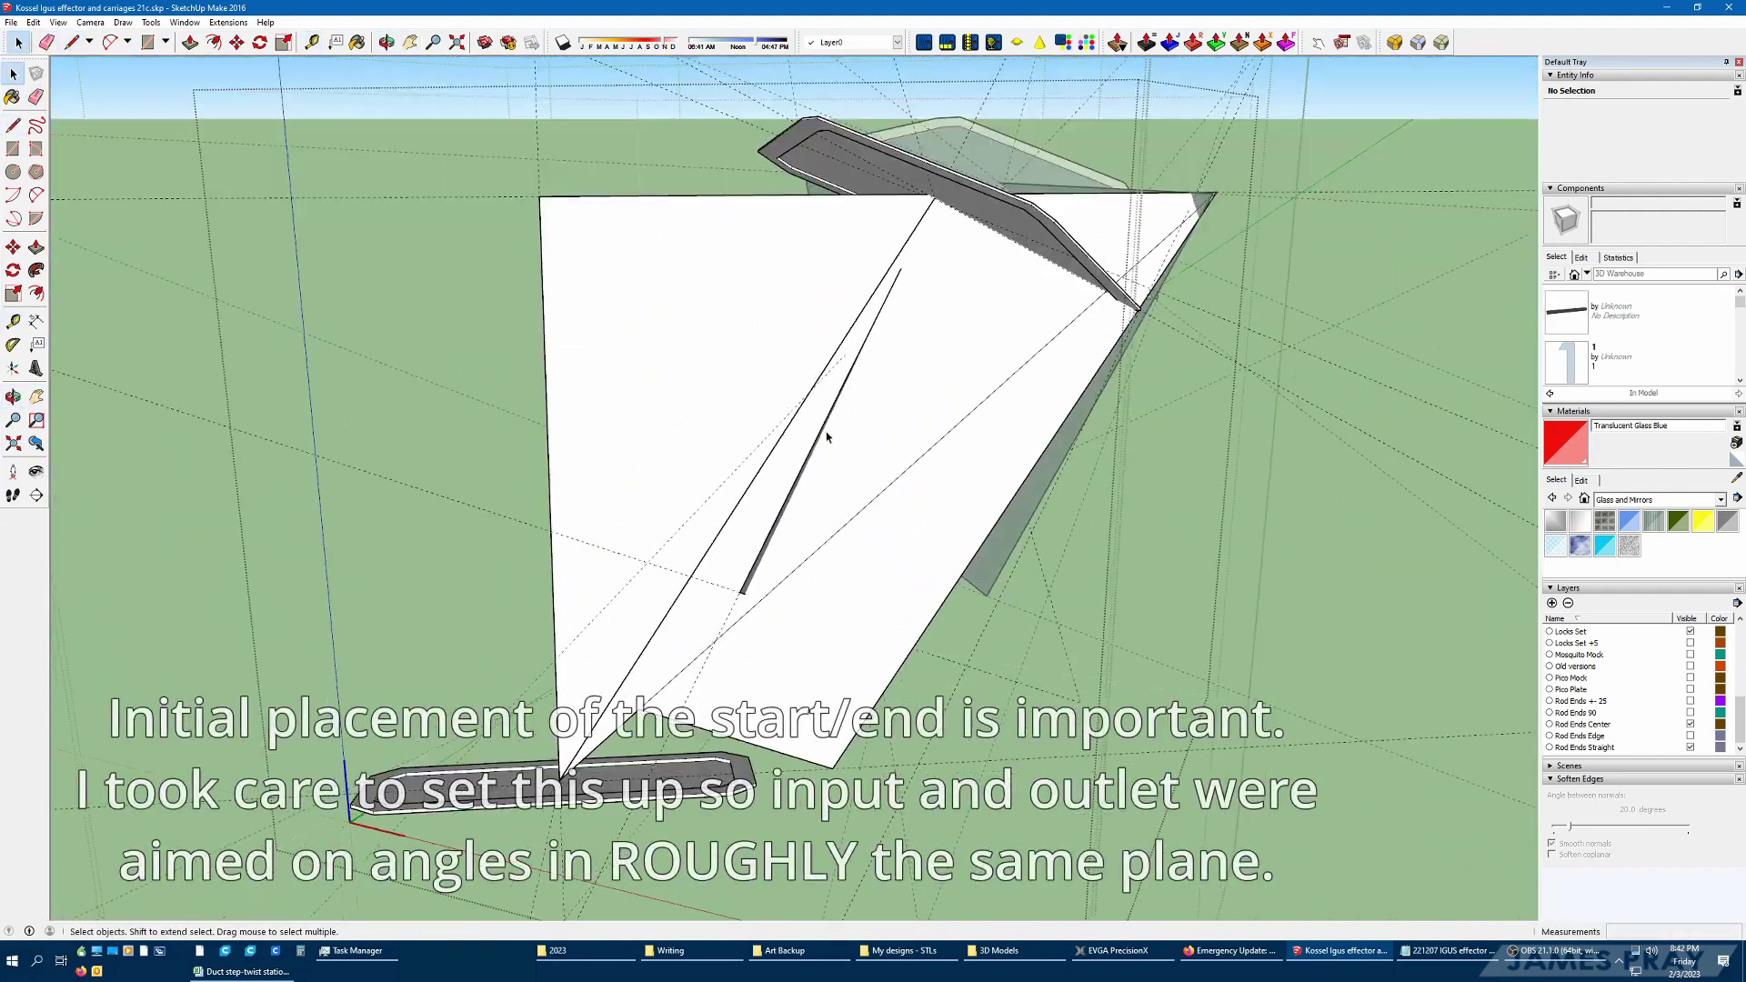
middle_click_drag(826, 438, 940, 366)
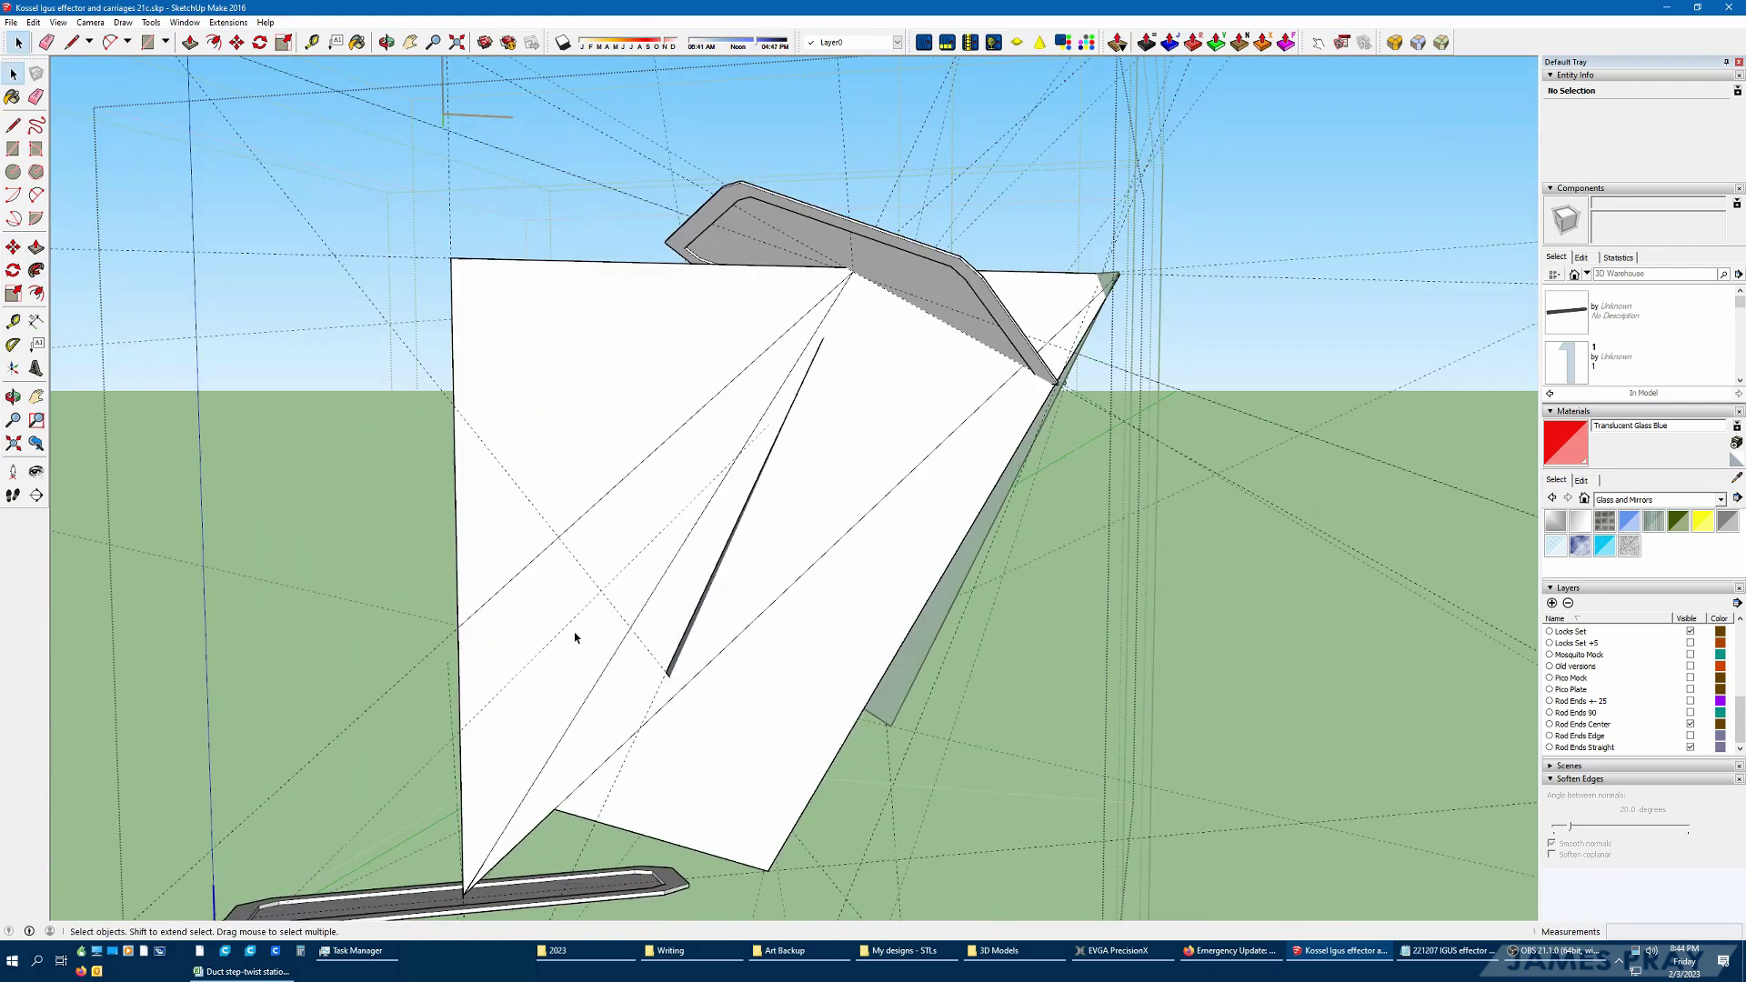
middle_click_drag(575, 638, 686, 386)
middle_click_drag(1009, 295, 710, 344)
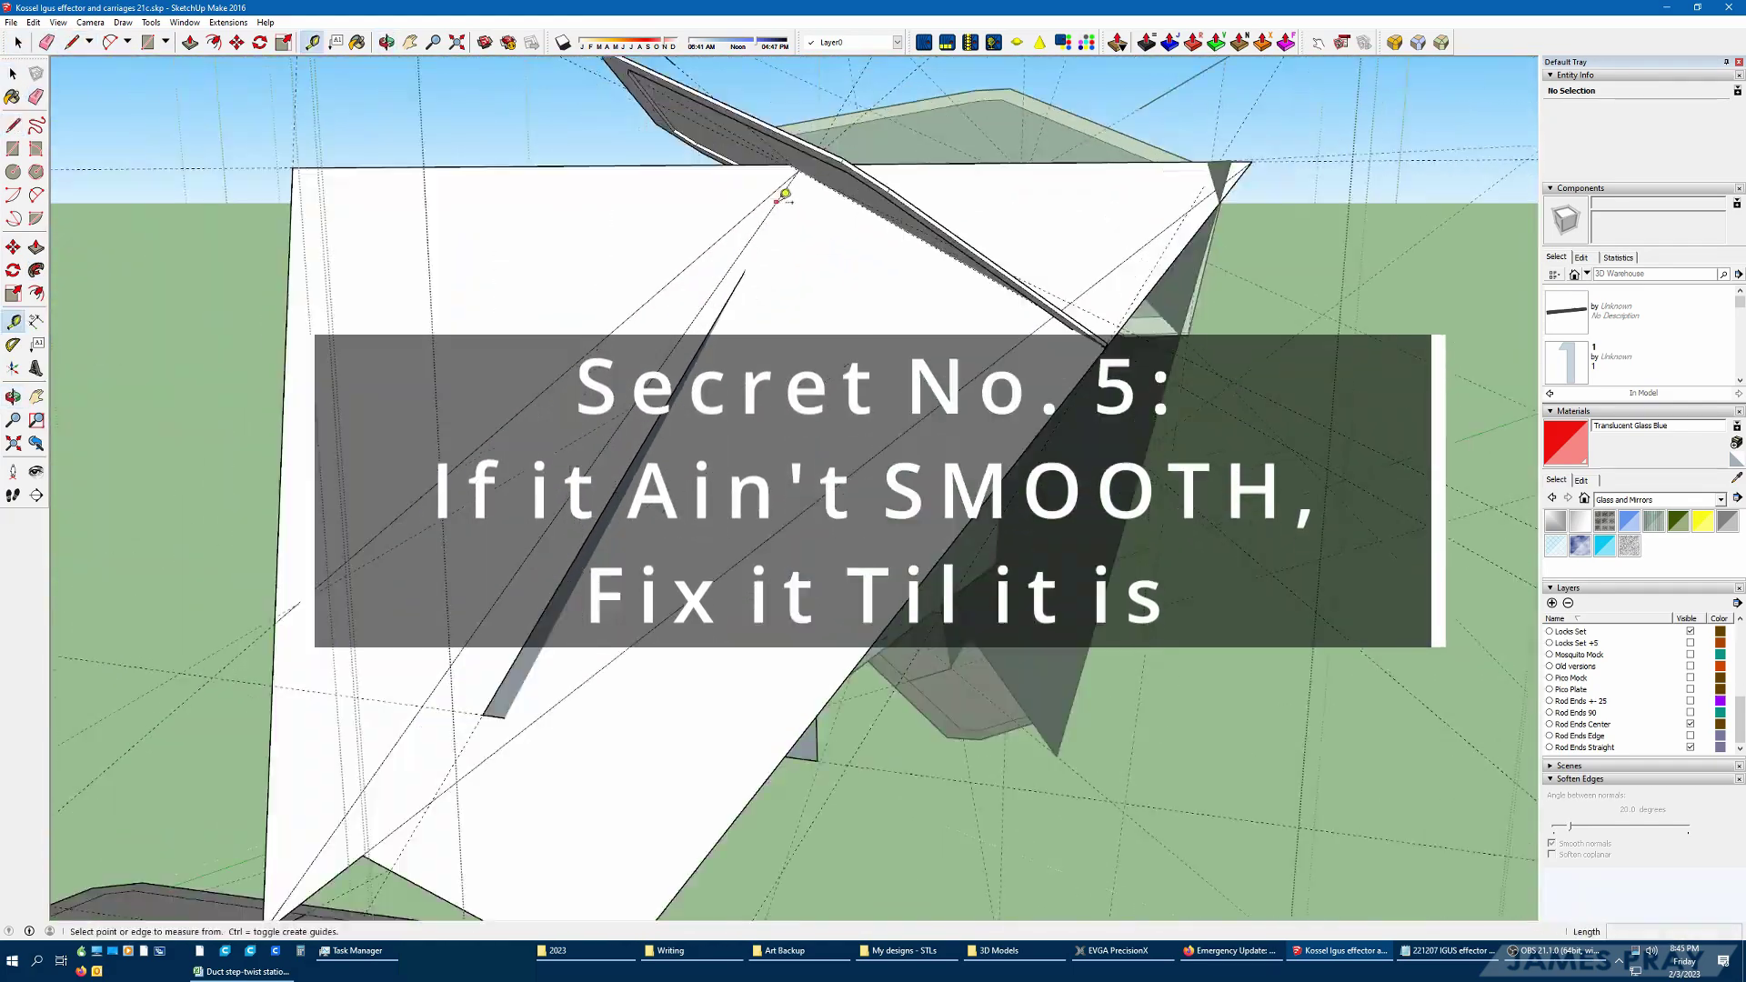
middle_click_drag(785, 194, 1155, 253)
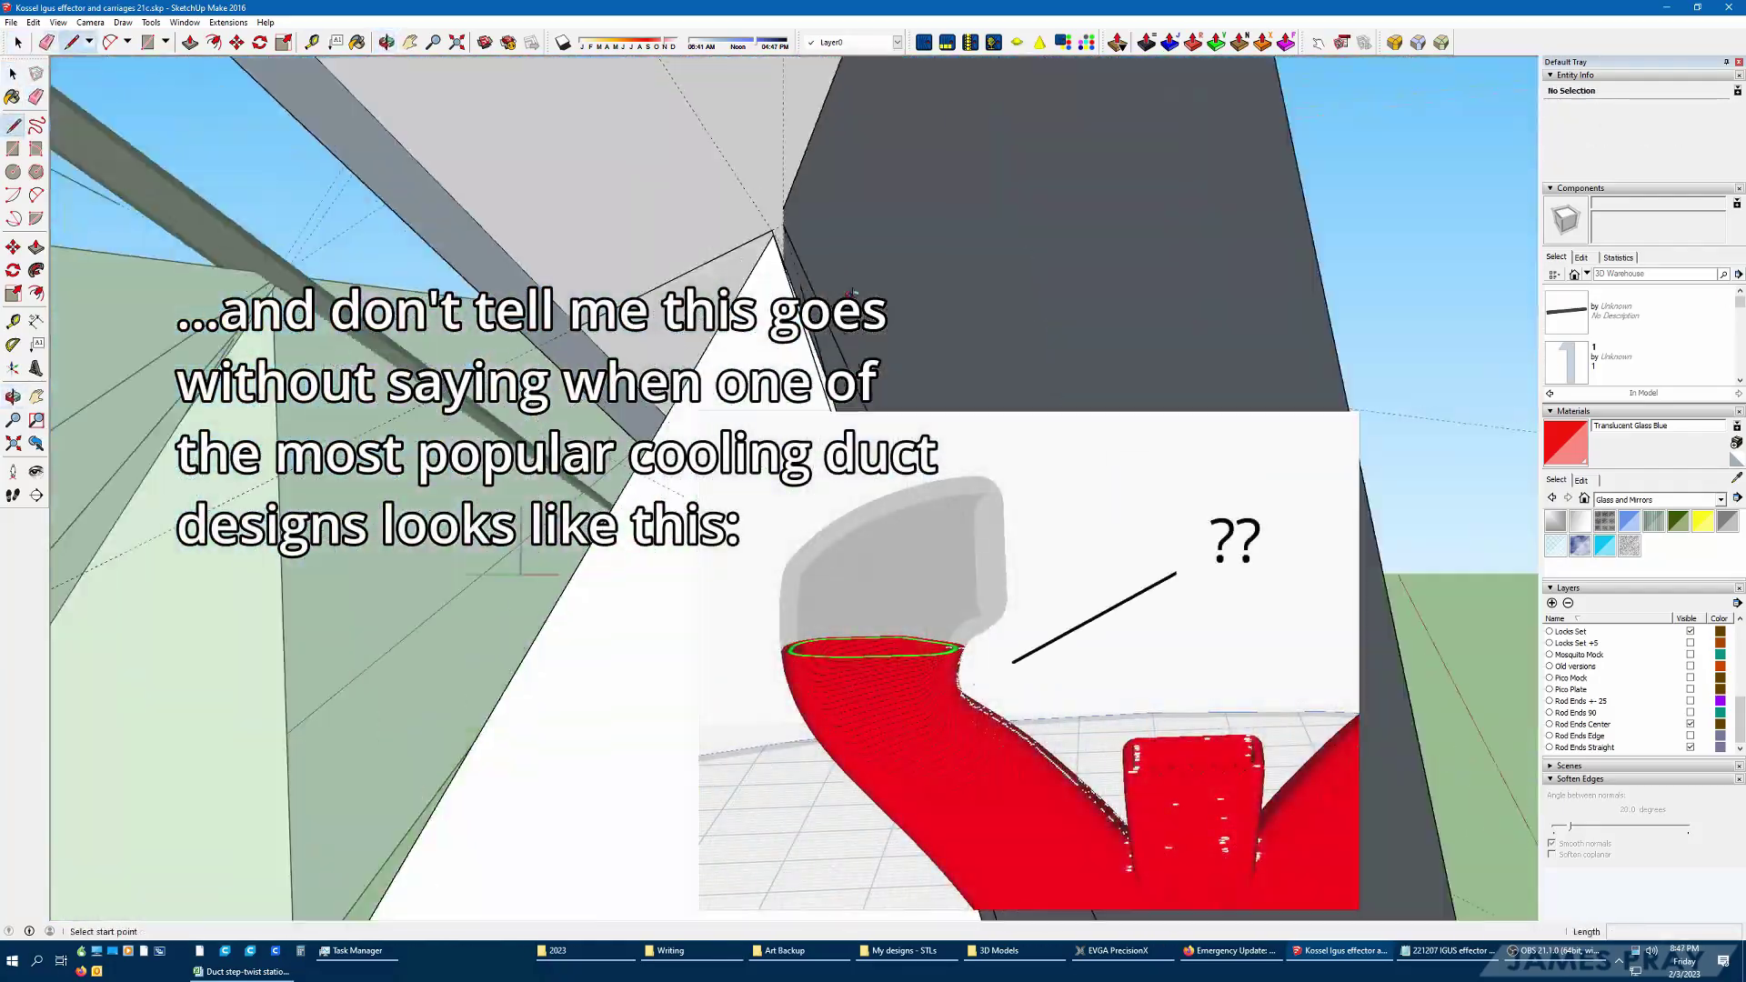
Draw arcs on the construction plane between the lower and upper flanges to form a smooth base duct path
middle_click_drag(850, 294, 554, 772)
key("a")
left_click(554, 773)
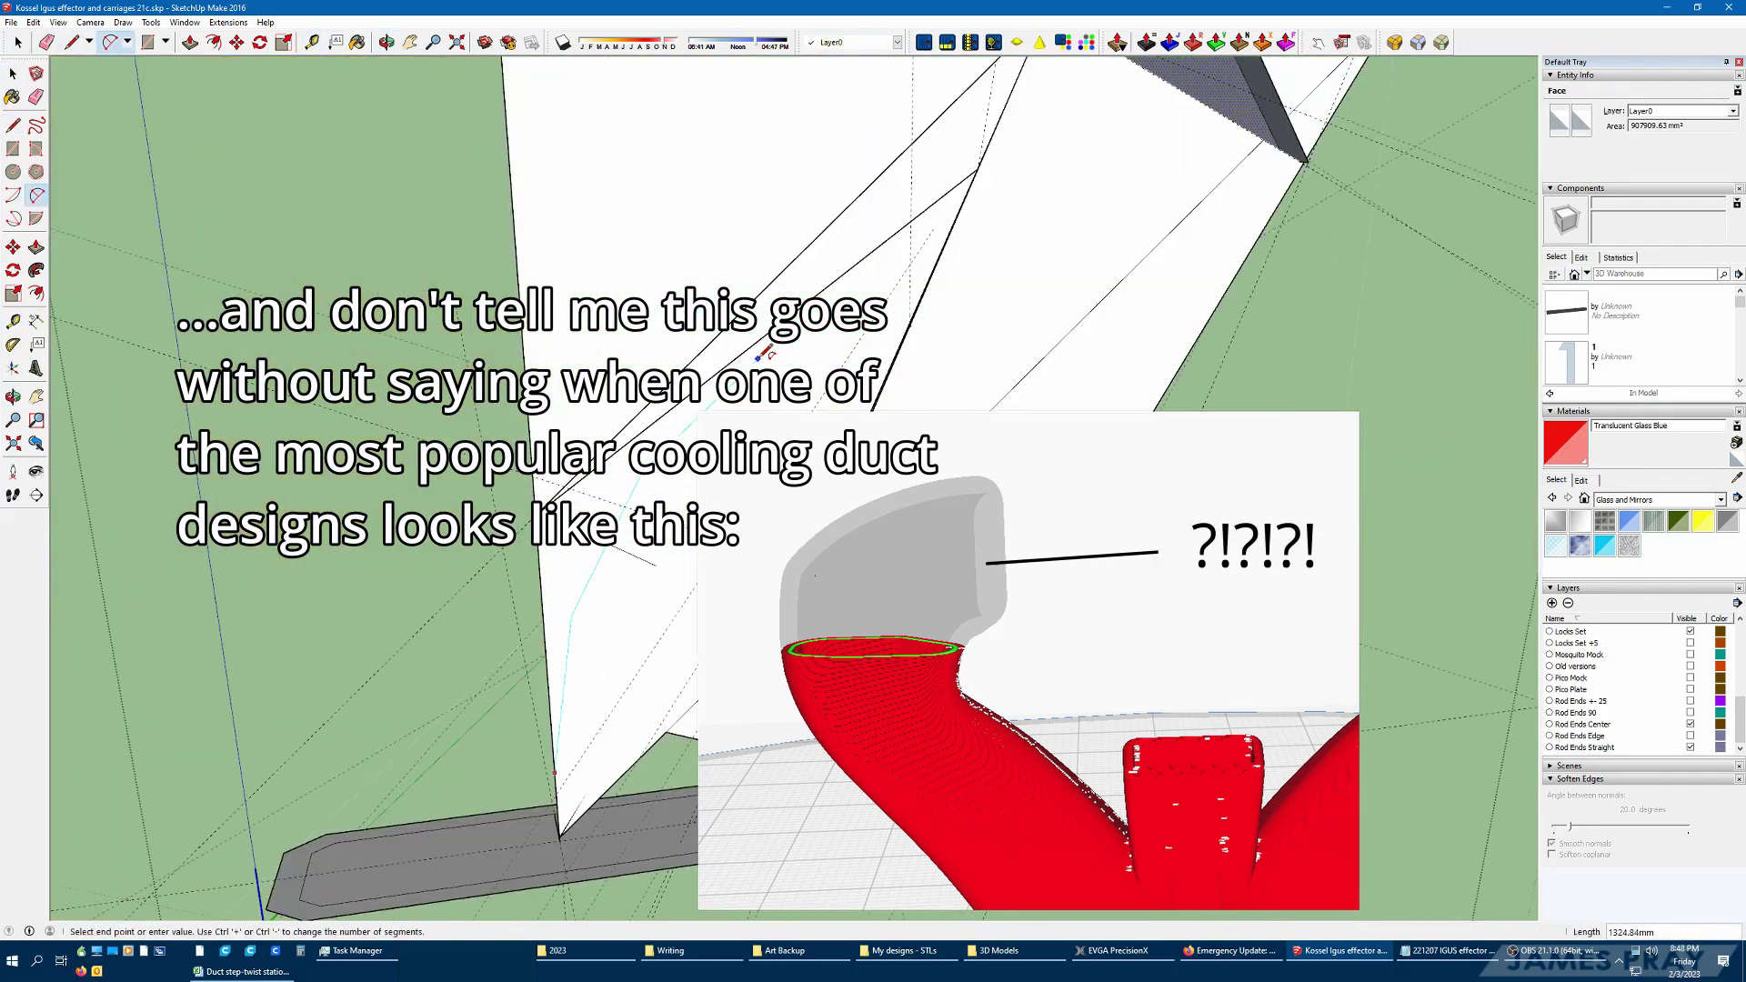
mouse_move(960, 118)
middle_mouse_down()
mouse_move(809, 236)
mouse_move(790, 296)
middle_mouse_up()
key("e")
key("a")
scroll(664, 476, "up", 6)
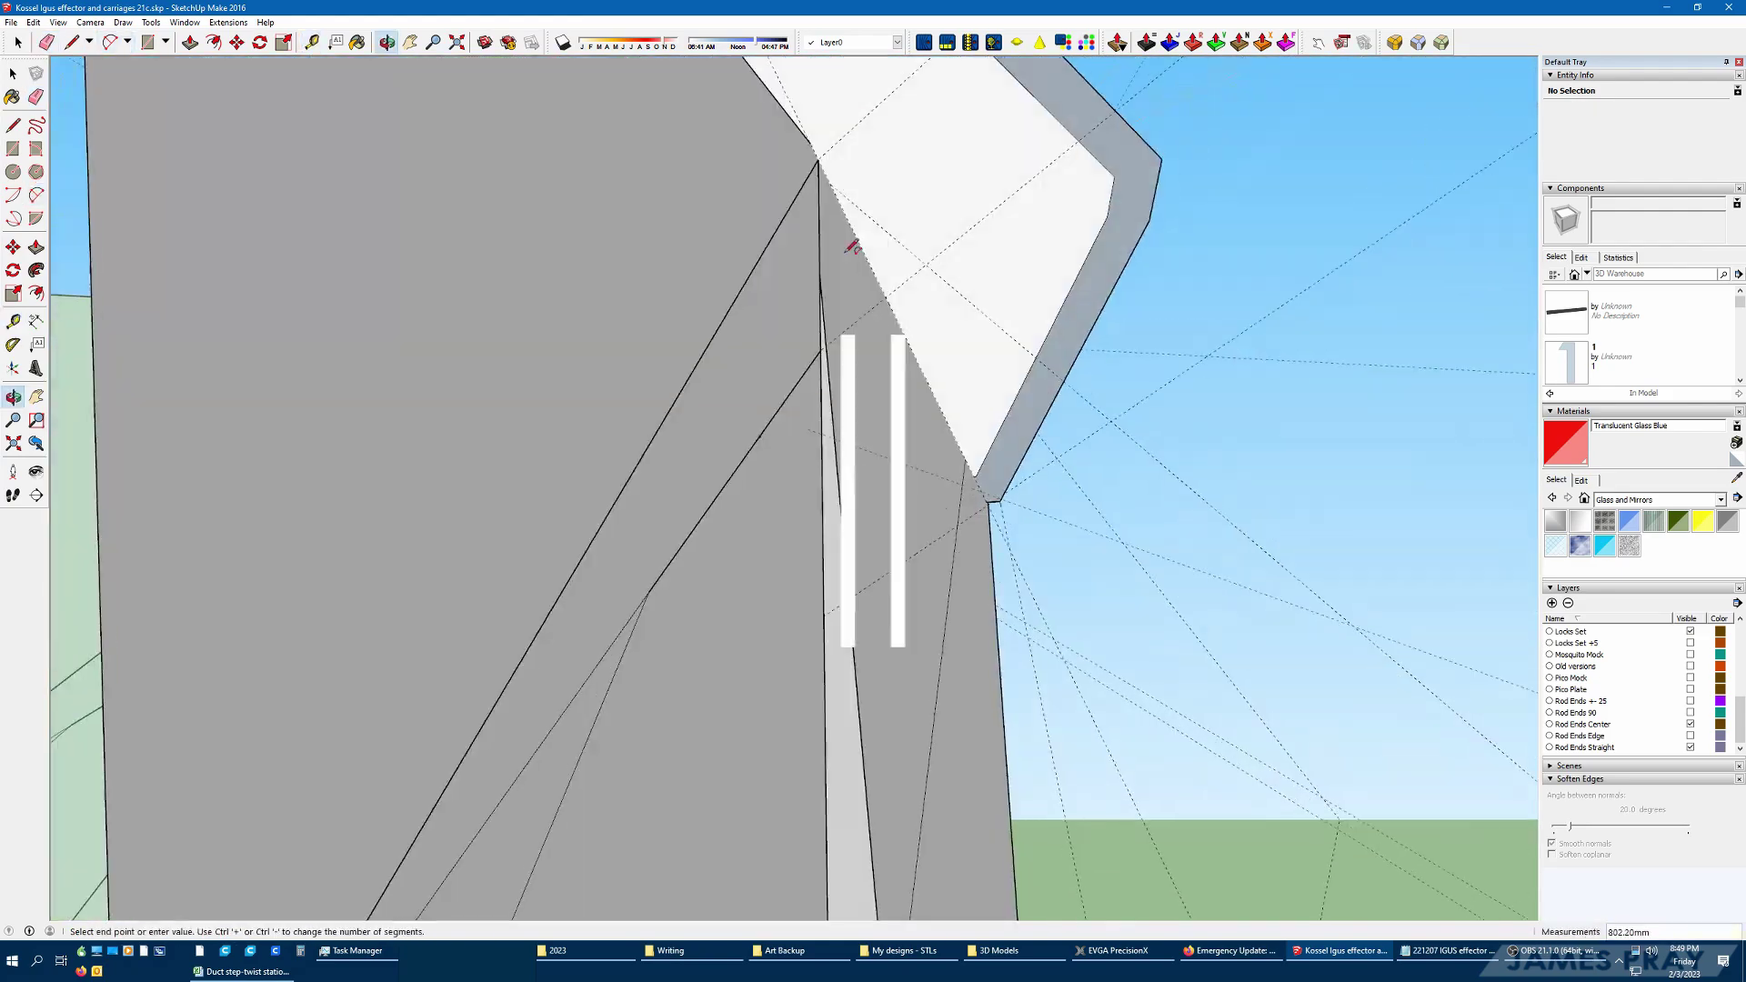
left_click(673, 496)
left_click(807, 185)
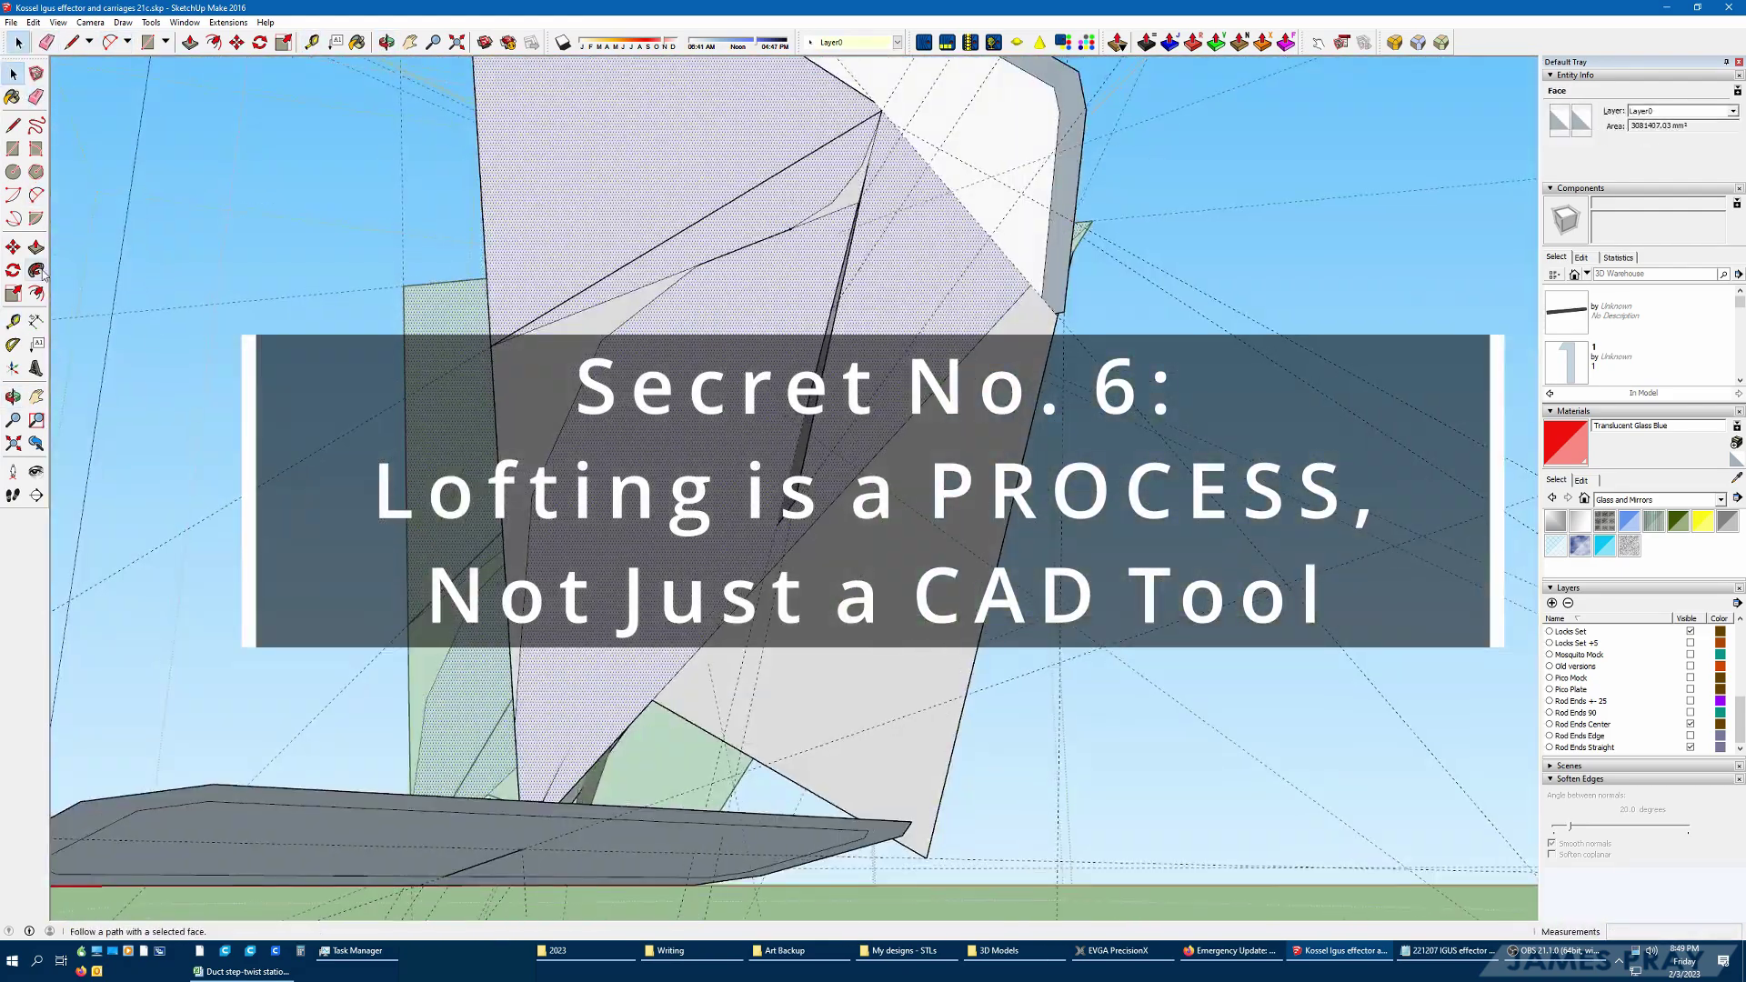
Try sweeping the flange profile along the duct path with Follow Me and inspect the draft duct's bends
left_click(37, 270)
scroll(527, 709, "up", 5)
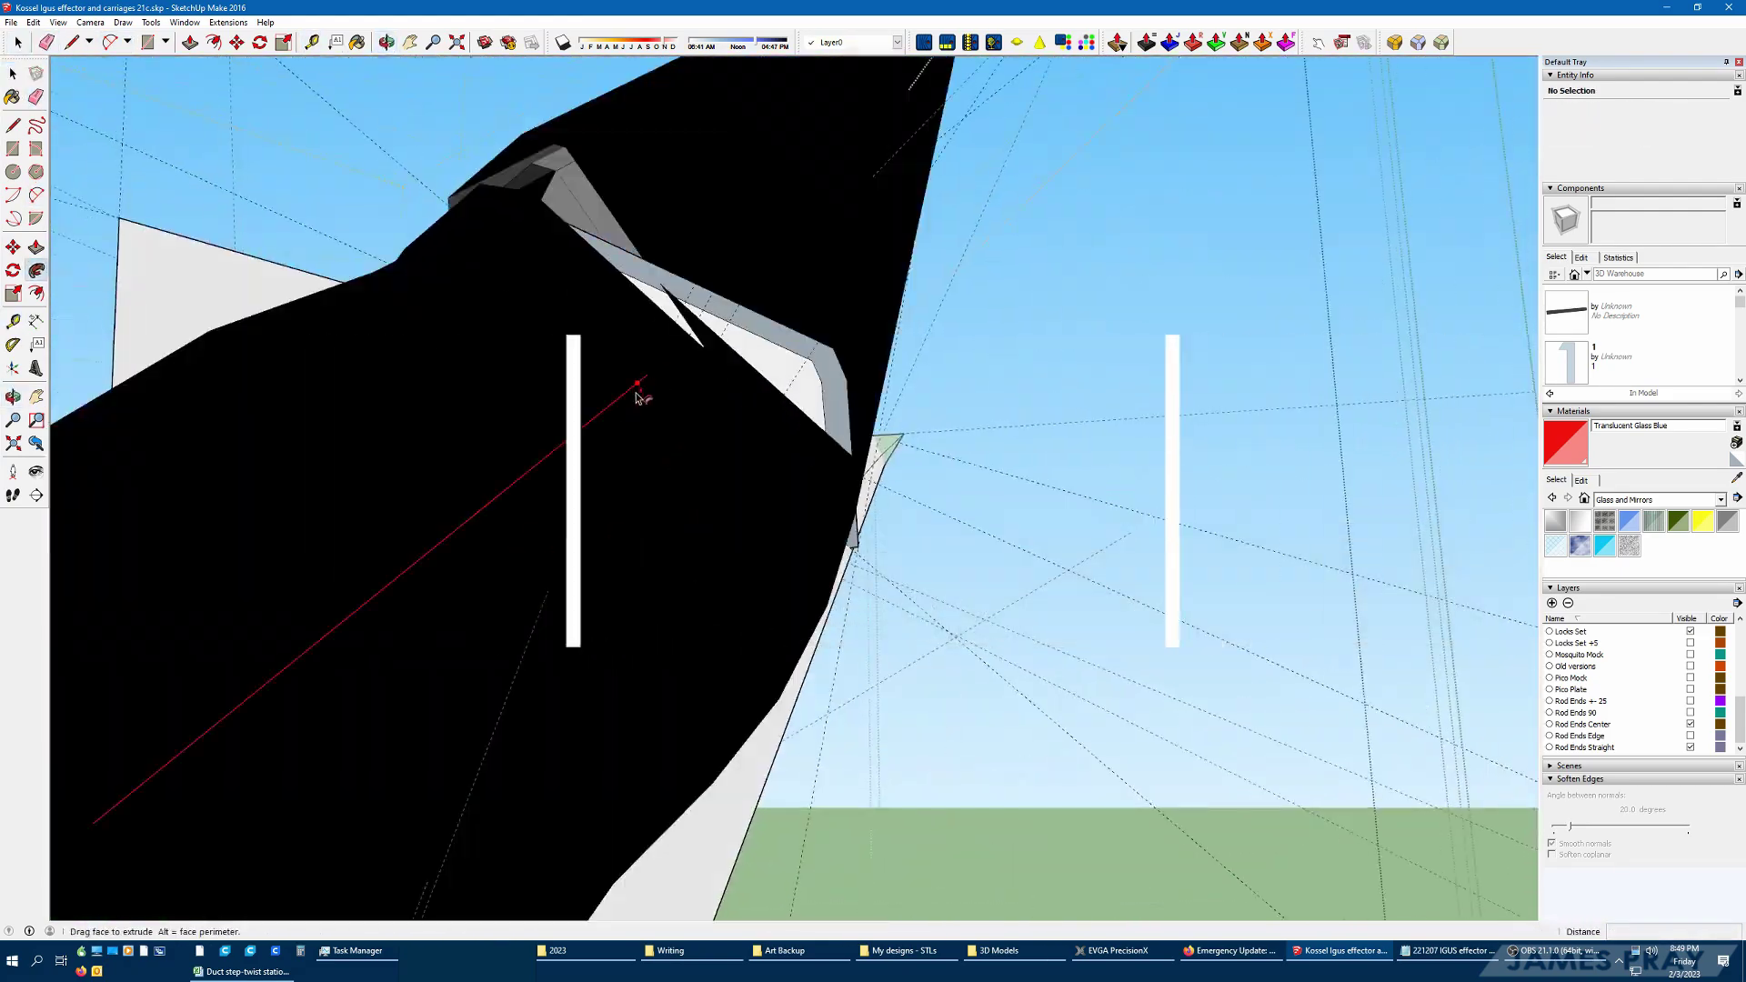
middle_click_drag(643, 390, 682, 343)
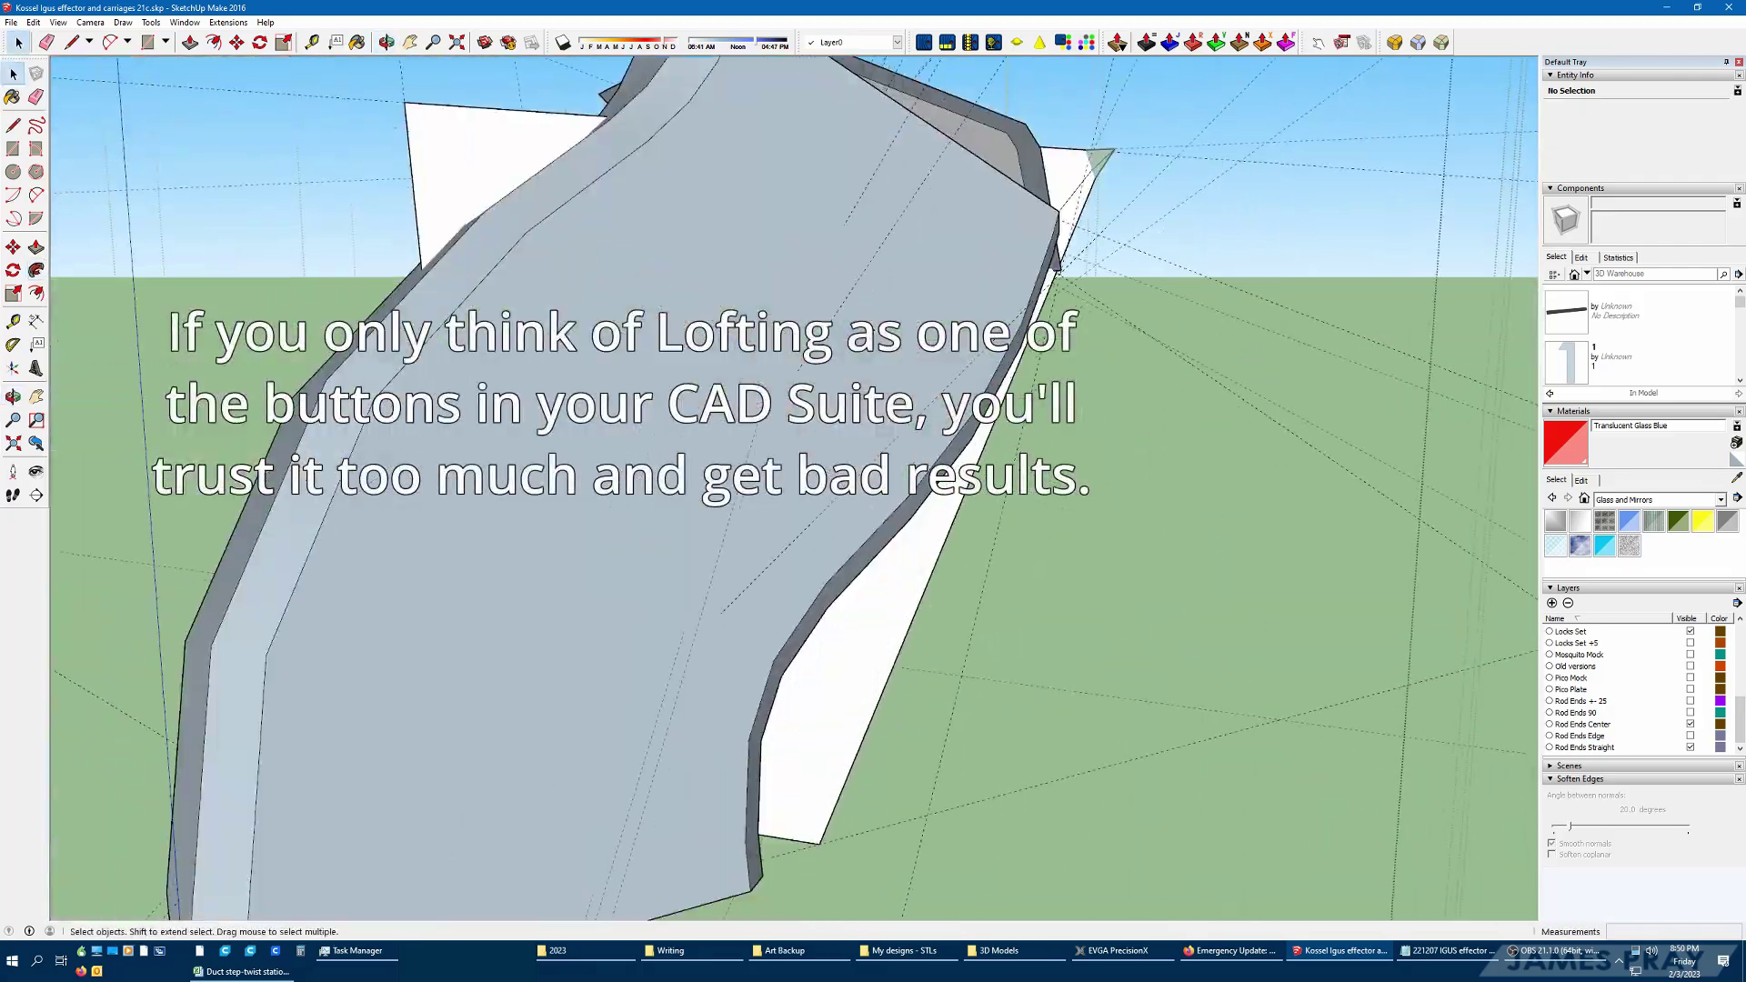
scroll(573, 636, "down", 5)
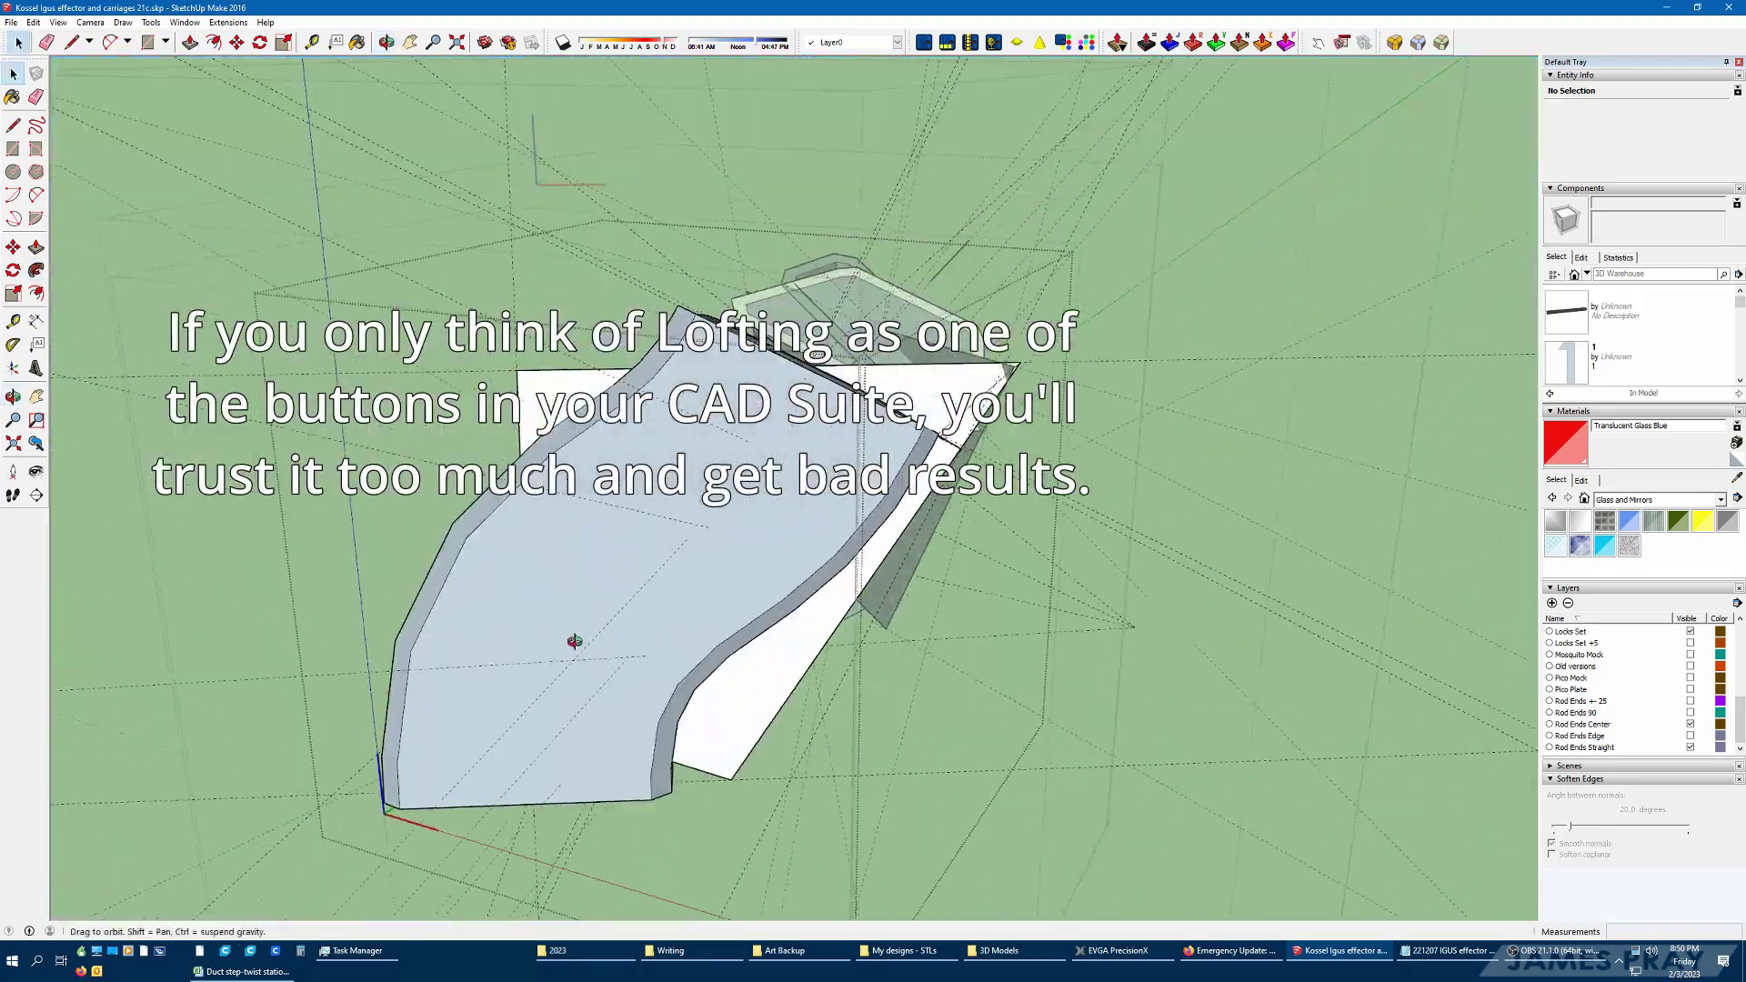
middle_click_drag(573, 636, 492, 615)
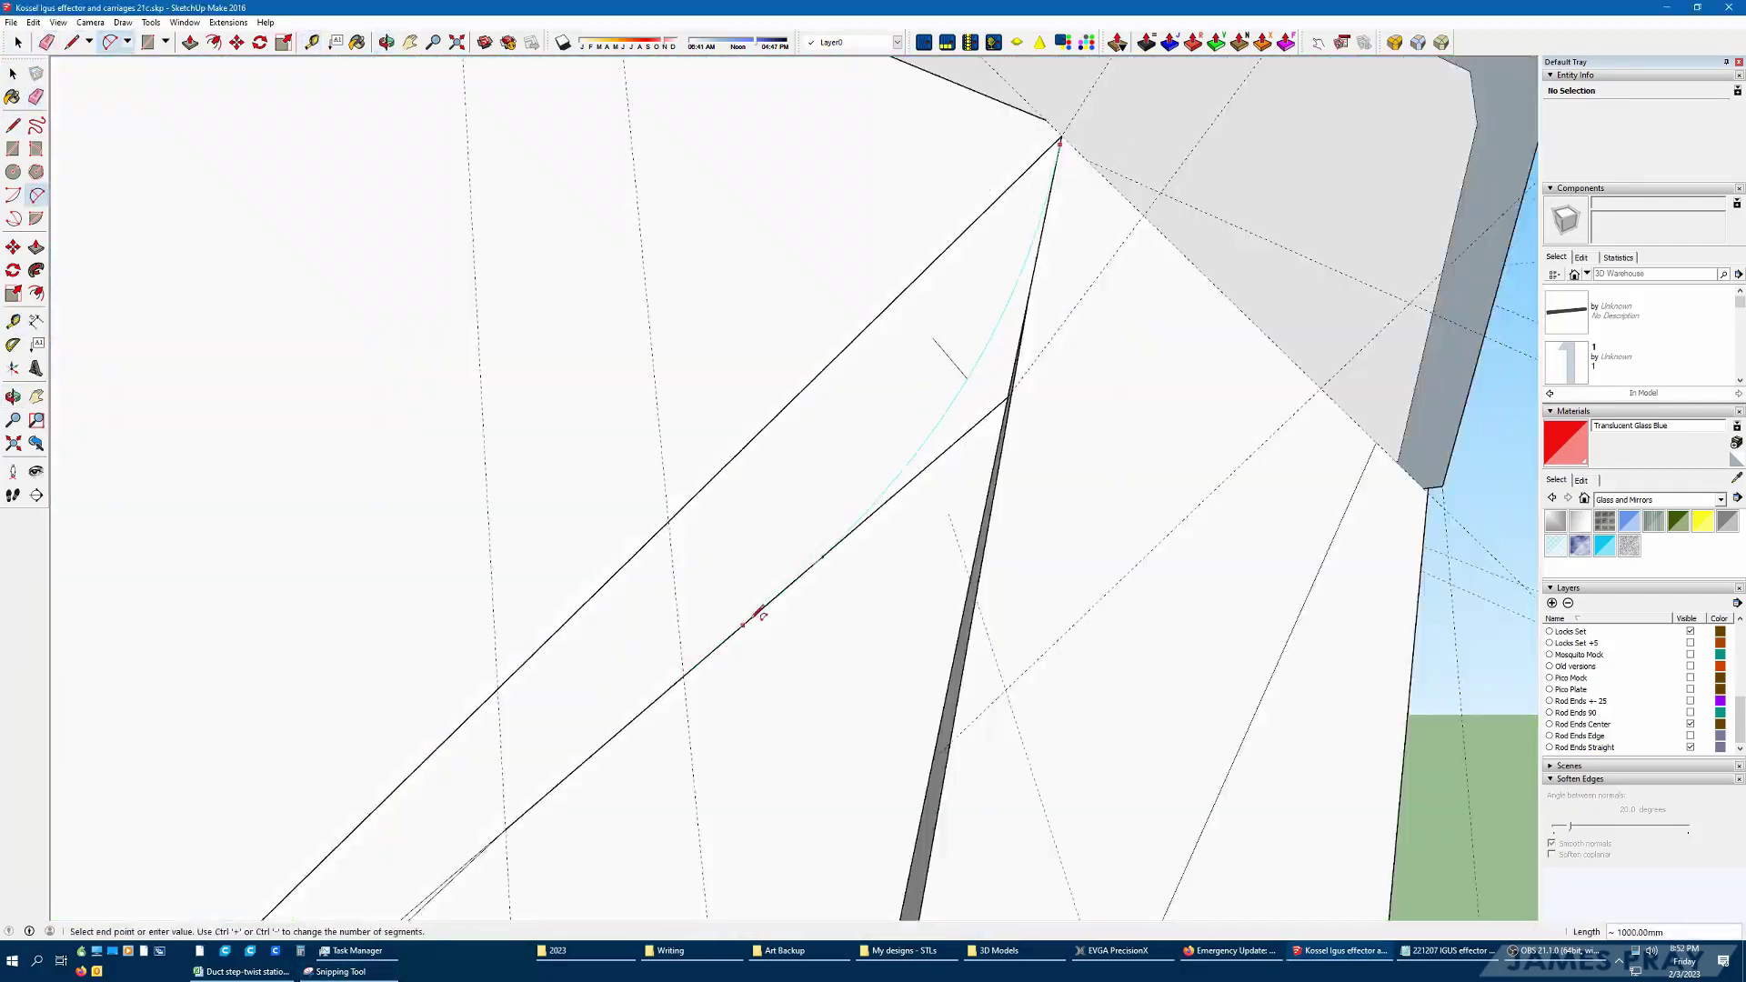
Draw arcs smoothing the corner where the duct path's guide lines meet beneath the upper flange's centre
left_click(368, 972)
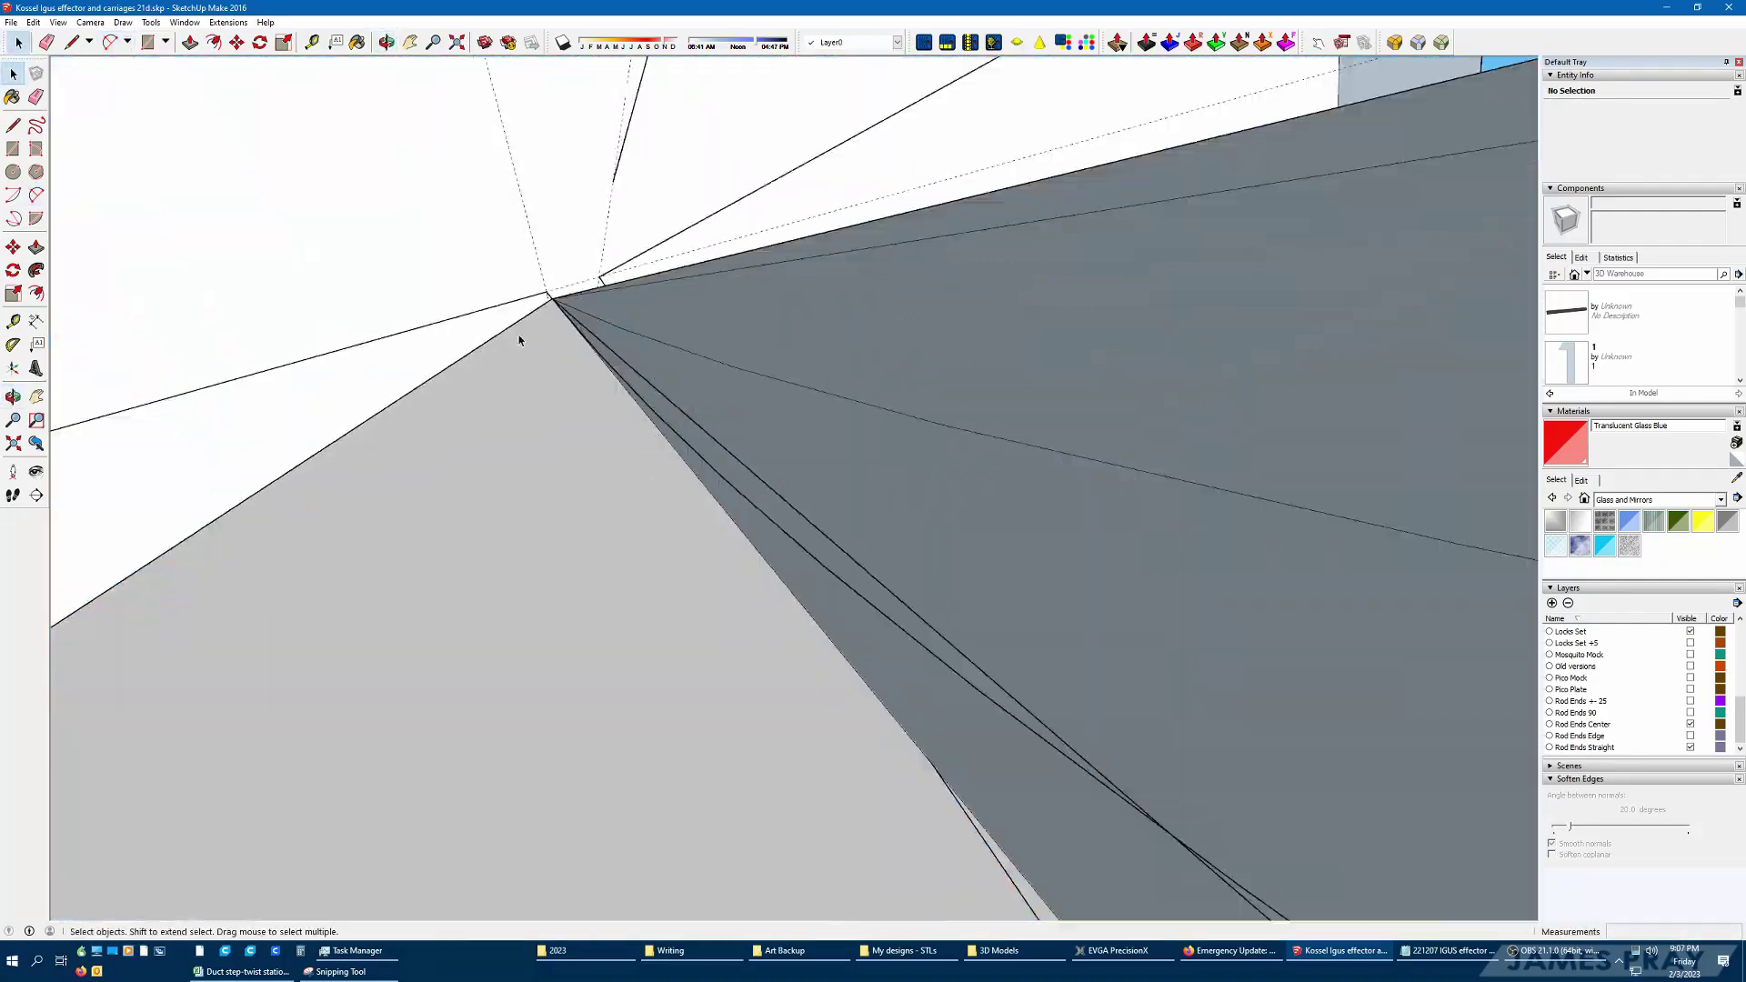
middle_click_drag(520, 340, 455, 350)
left_click(455, 350)
middle_click_drag(652, 241, 924, 242)
key("a")
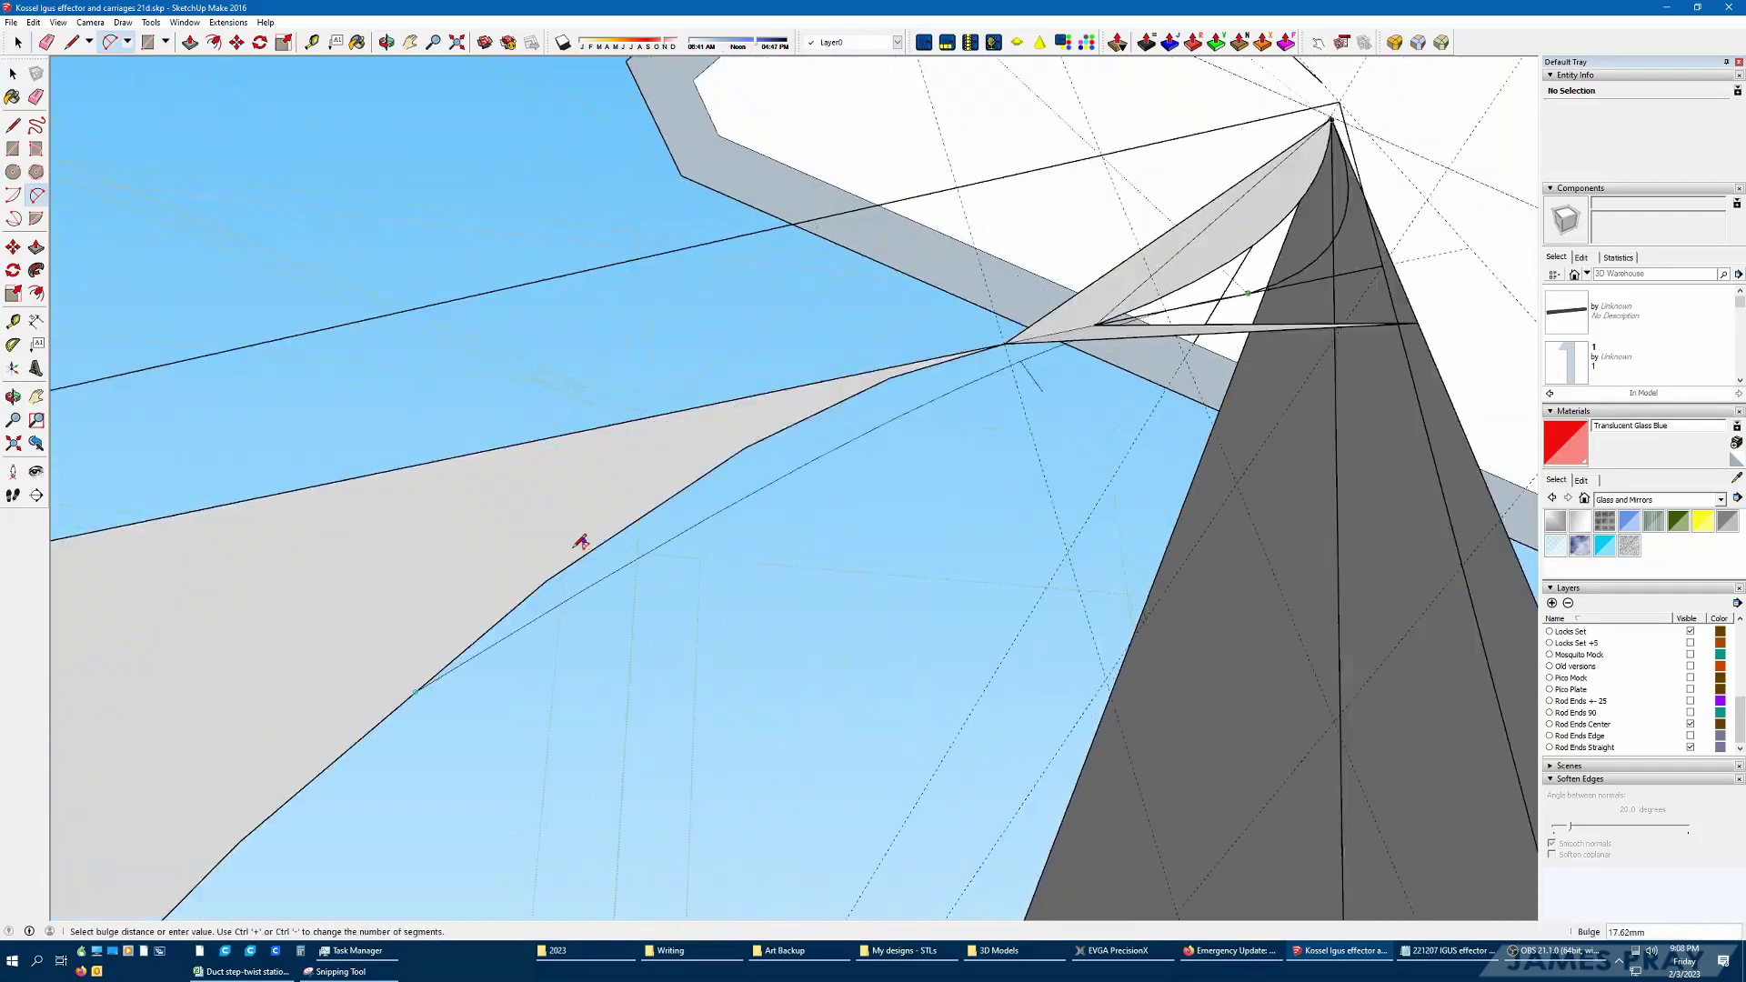
scroll(1154, 234, "up", 3)
left_click(829, 594)
left_click(840, 583)
left_click(835, 586)
middle_click_drag(835, 586, 913, 529)
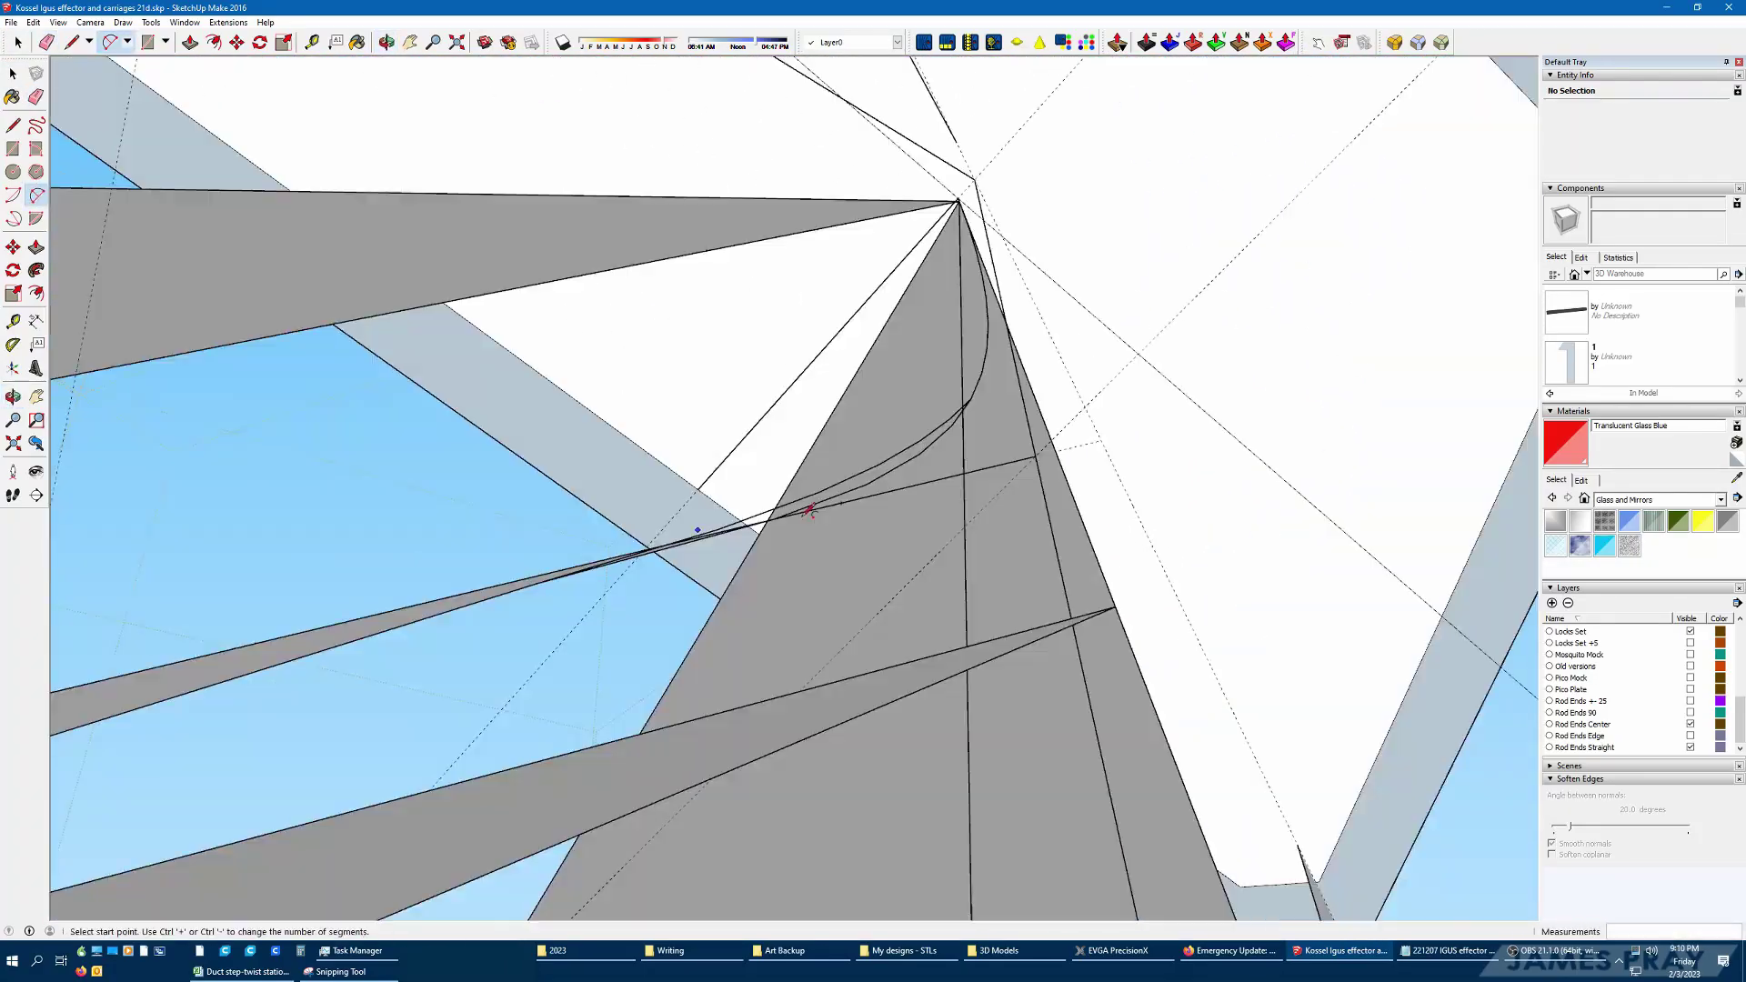
Measure with the Protractor the twist angle needed to align the top of the draft duct with the input flange
middle_click_drag(809, 509, 1109, 318)
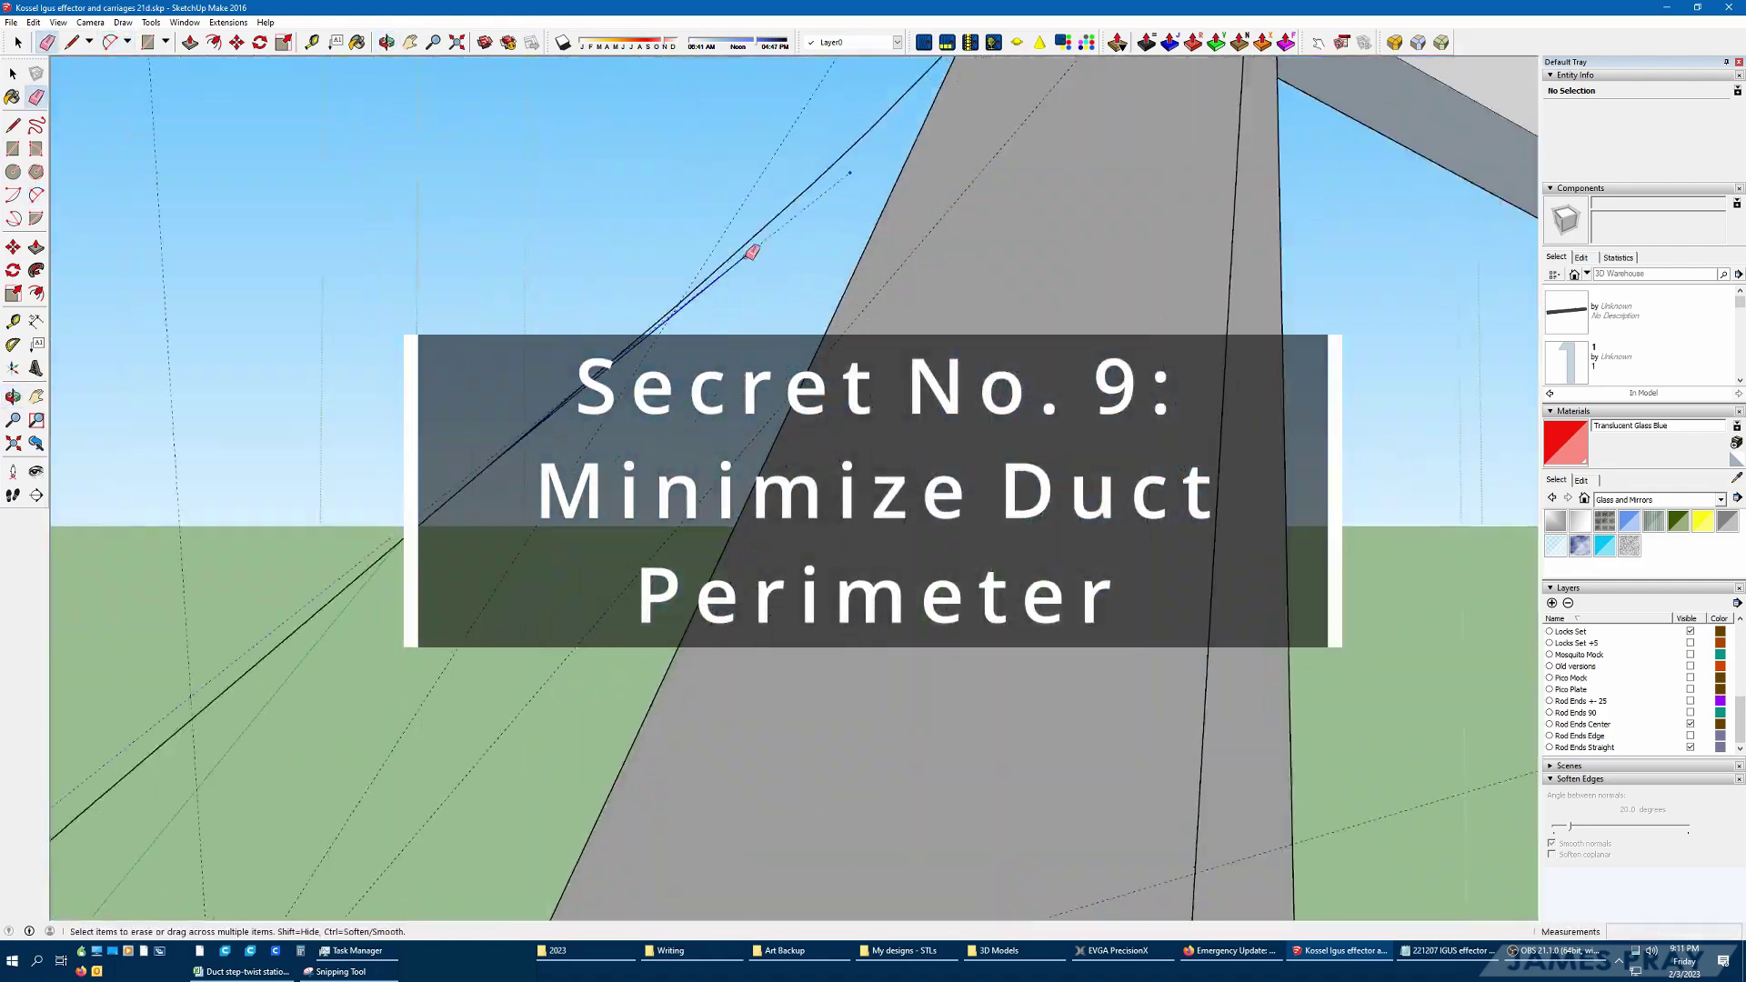
middle_click_drag(753, 254, 736, 398)
middle_click_drag(816, 239, 1162, 533)
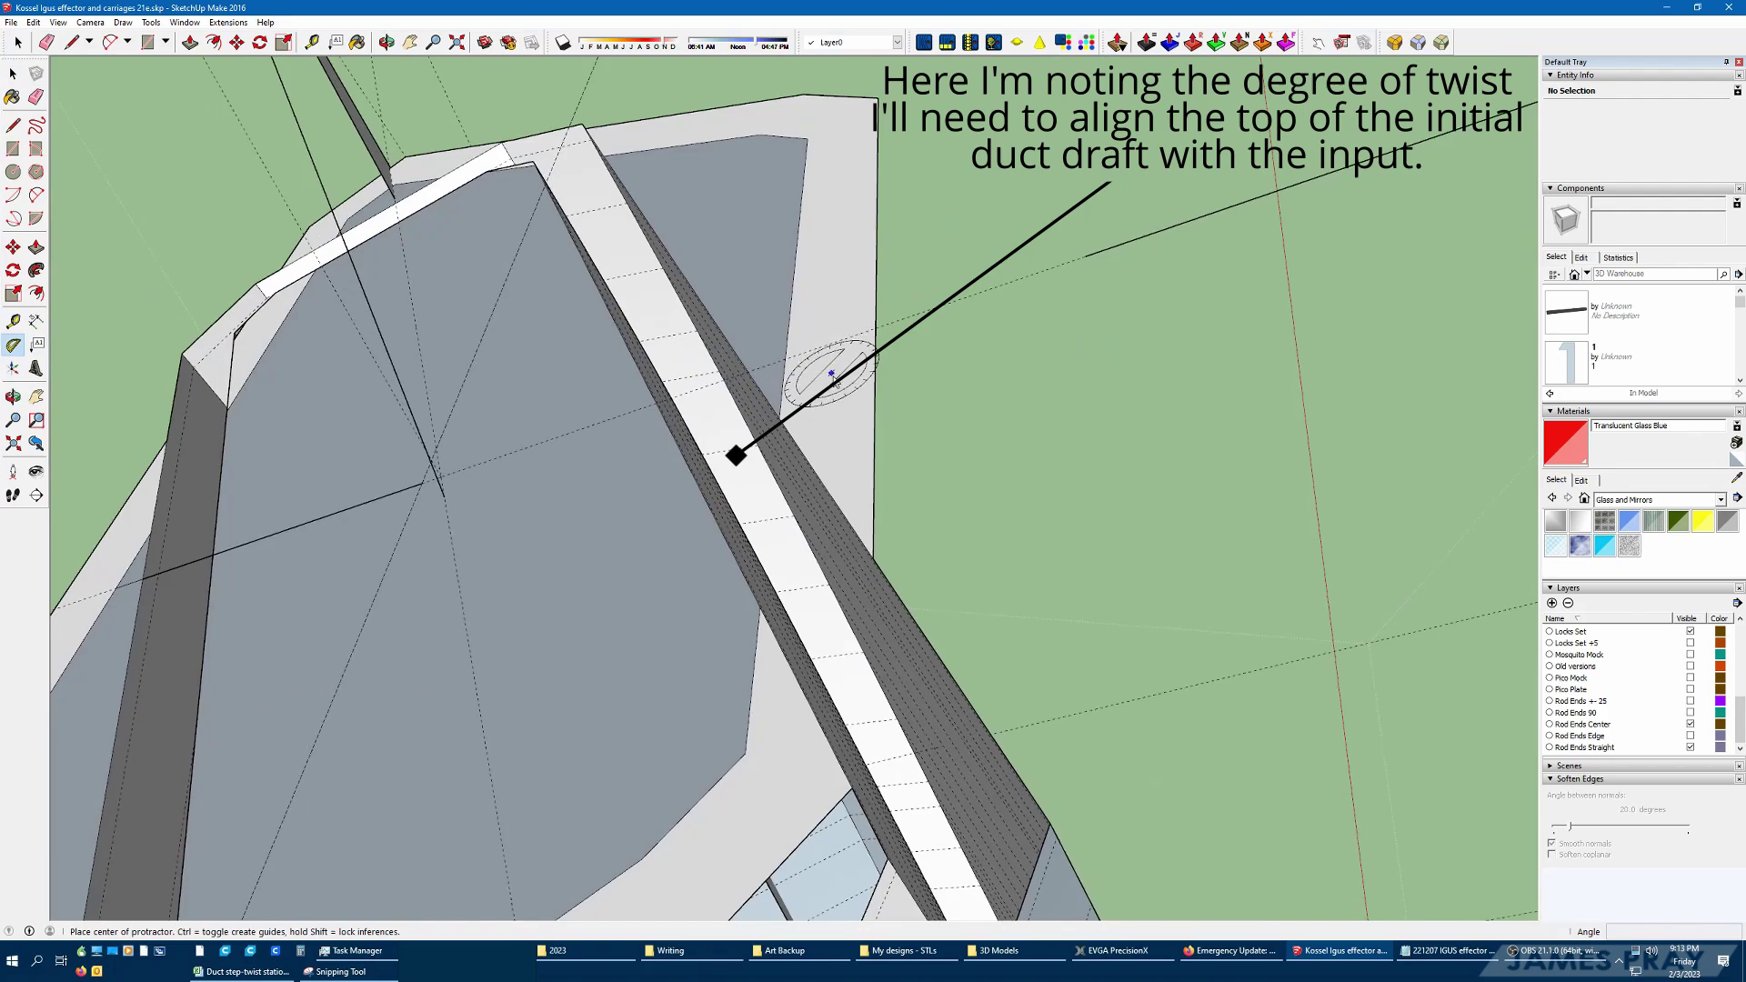
middle_click_drag(834, 382, 758, 428)
left_click(758, 427)
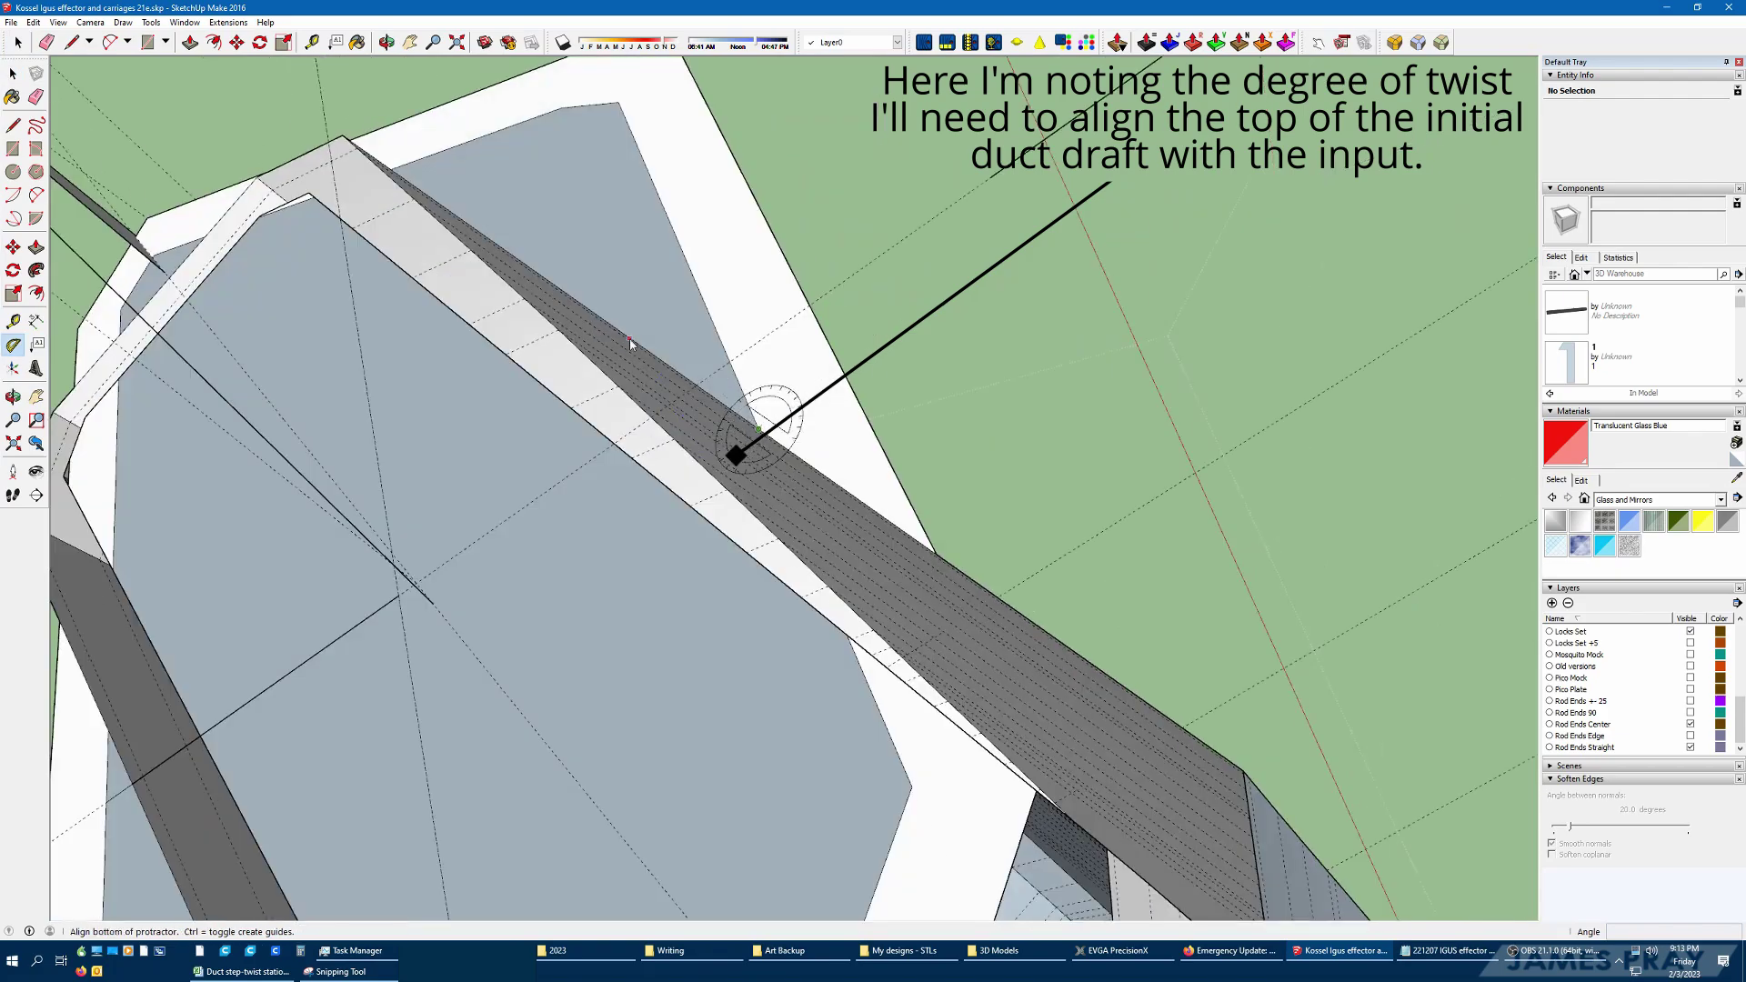
Switch to the duct step-twist station calculator in Excel and set the total expansion to 8
left_click(242, 971)
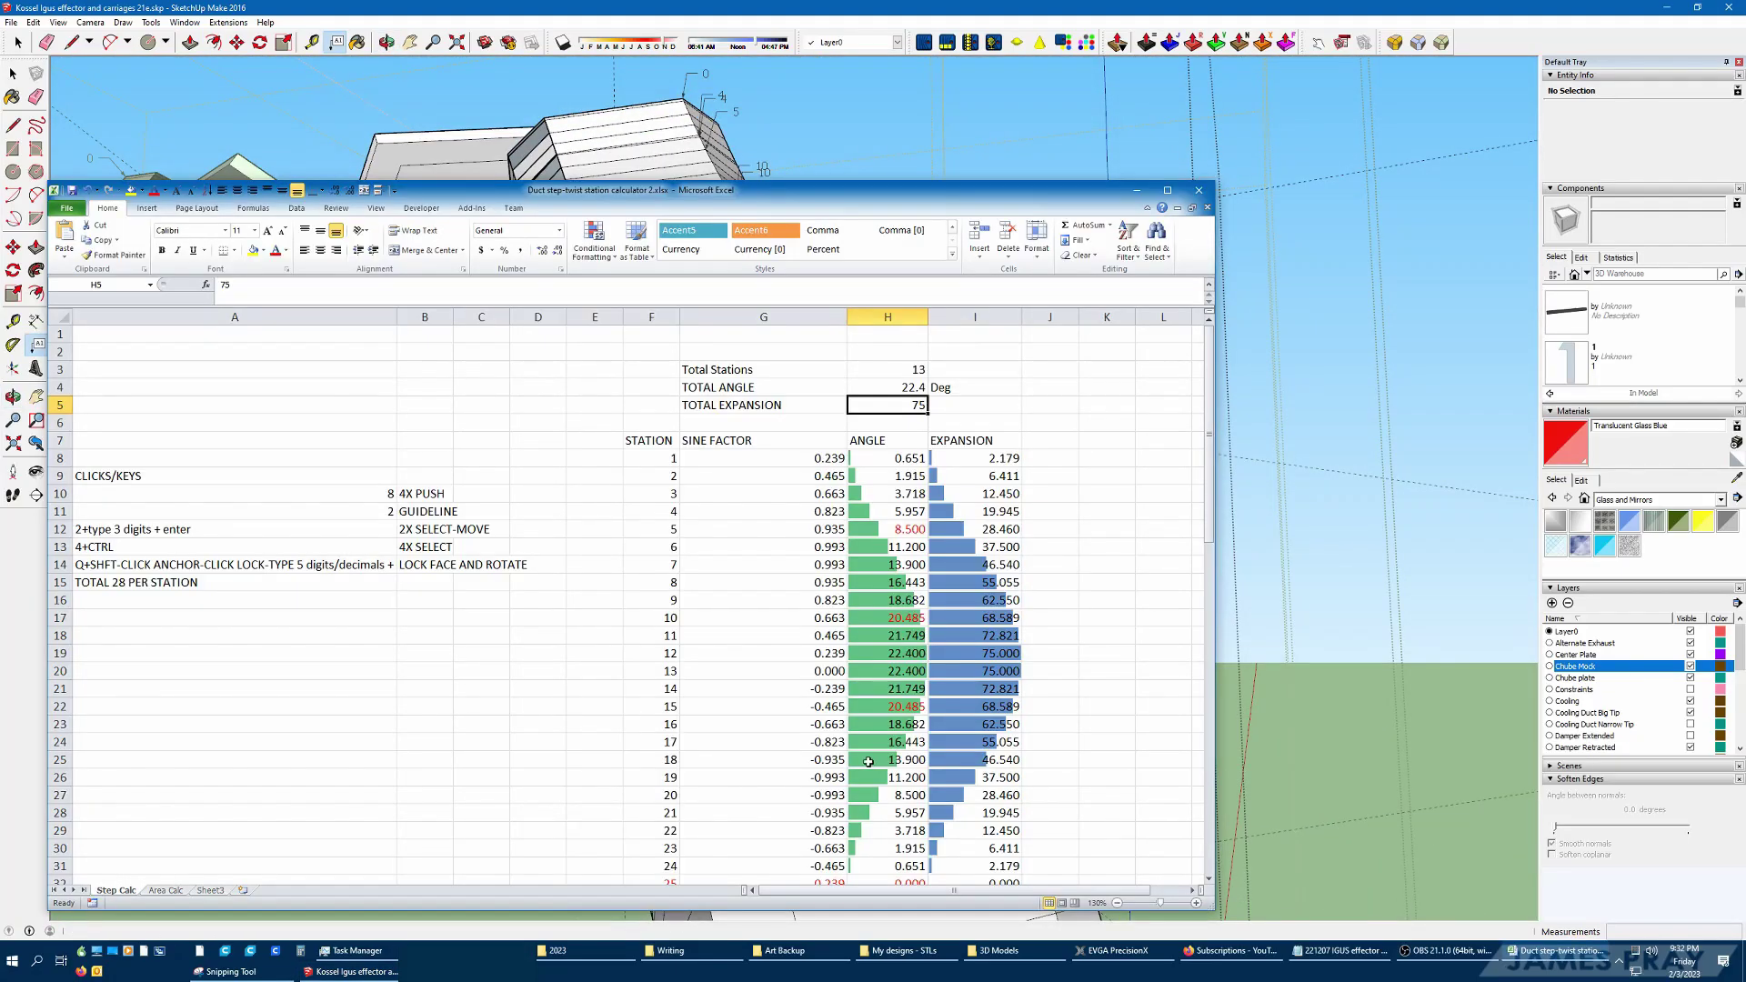
type("8")
key("Return")
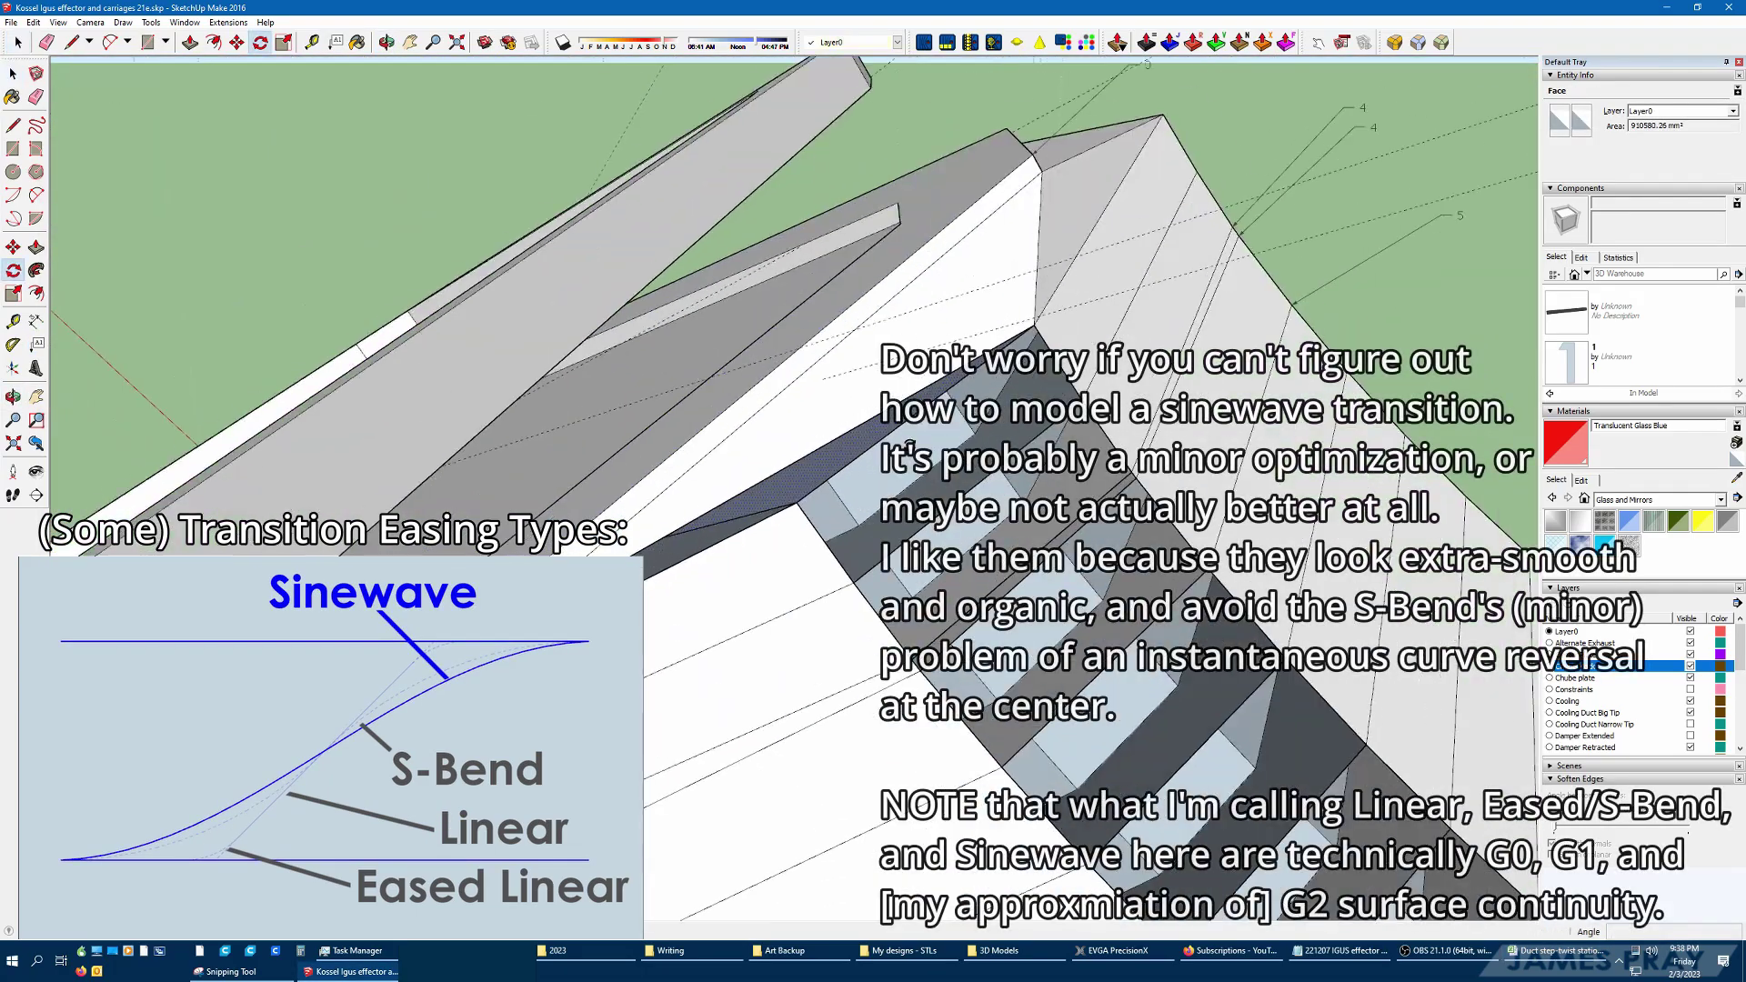
Rotate the duct's upper station profiles one after another by graduated twist angles, including one of about 16.2 degrees
mouse_move(655, 382)
left_mouse_down()
mouse_move(684, 366)
mouse_move(496, 241)
left_mouse_up()
left_click_drag(734, 436, 642, 345)
key("space")
middle_click_drag(641, 345, 829, 331)
key("q")
key("space")
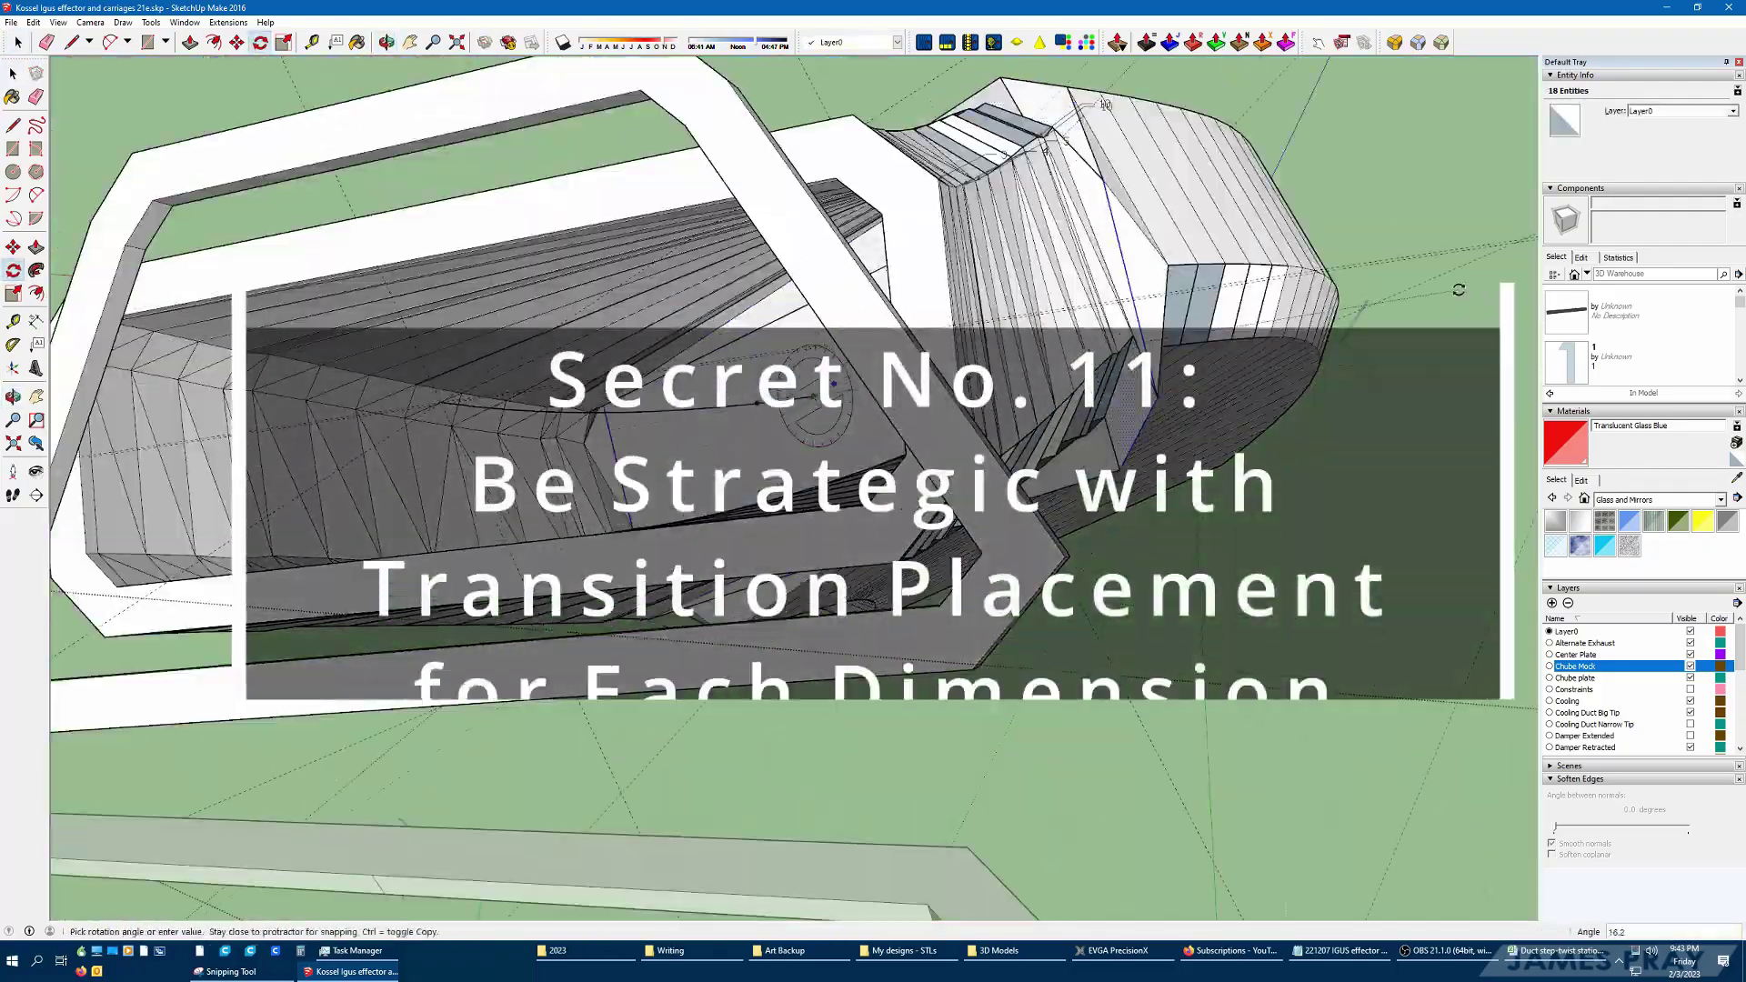
Rotate the remaining station profiles through the duct's tight bend by small individual angles to spread the twist evenly
middle_click_drag(1183, 454, 897, 273)
key("space")
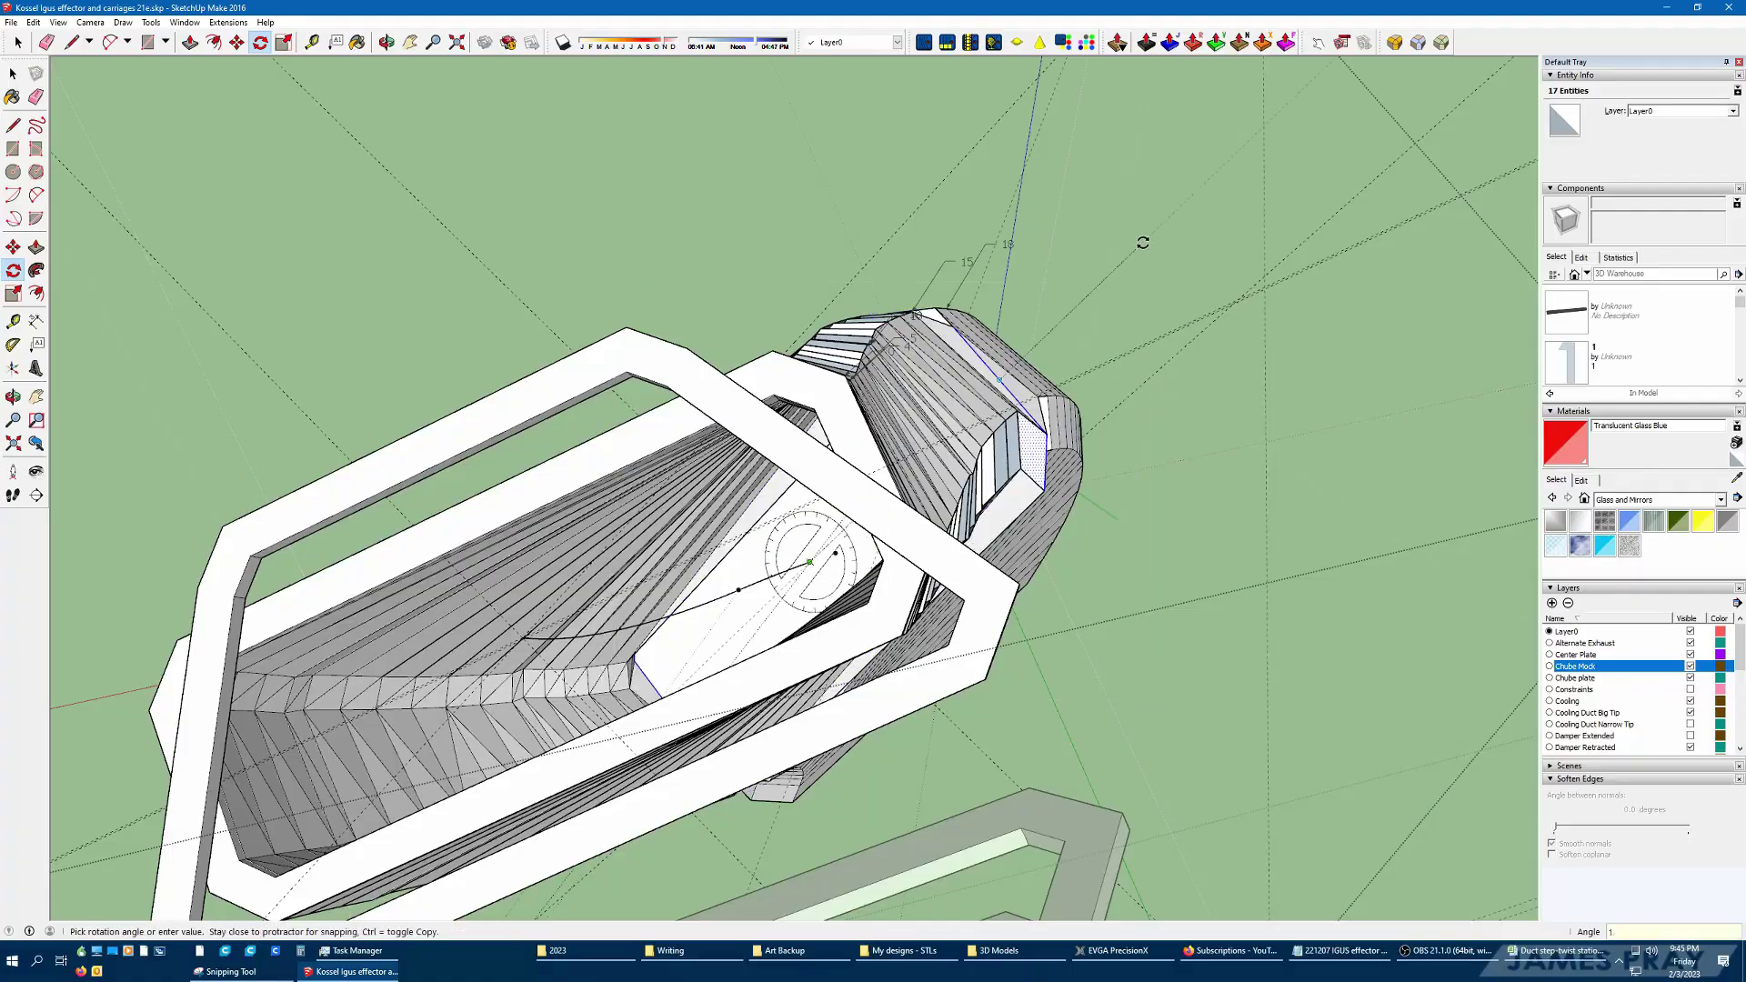
scroll(788, 549, "up", 10)
middle_click_drag(787, 548, 882, 433)
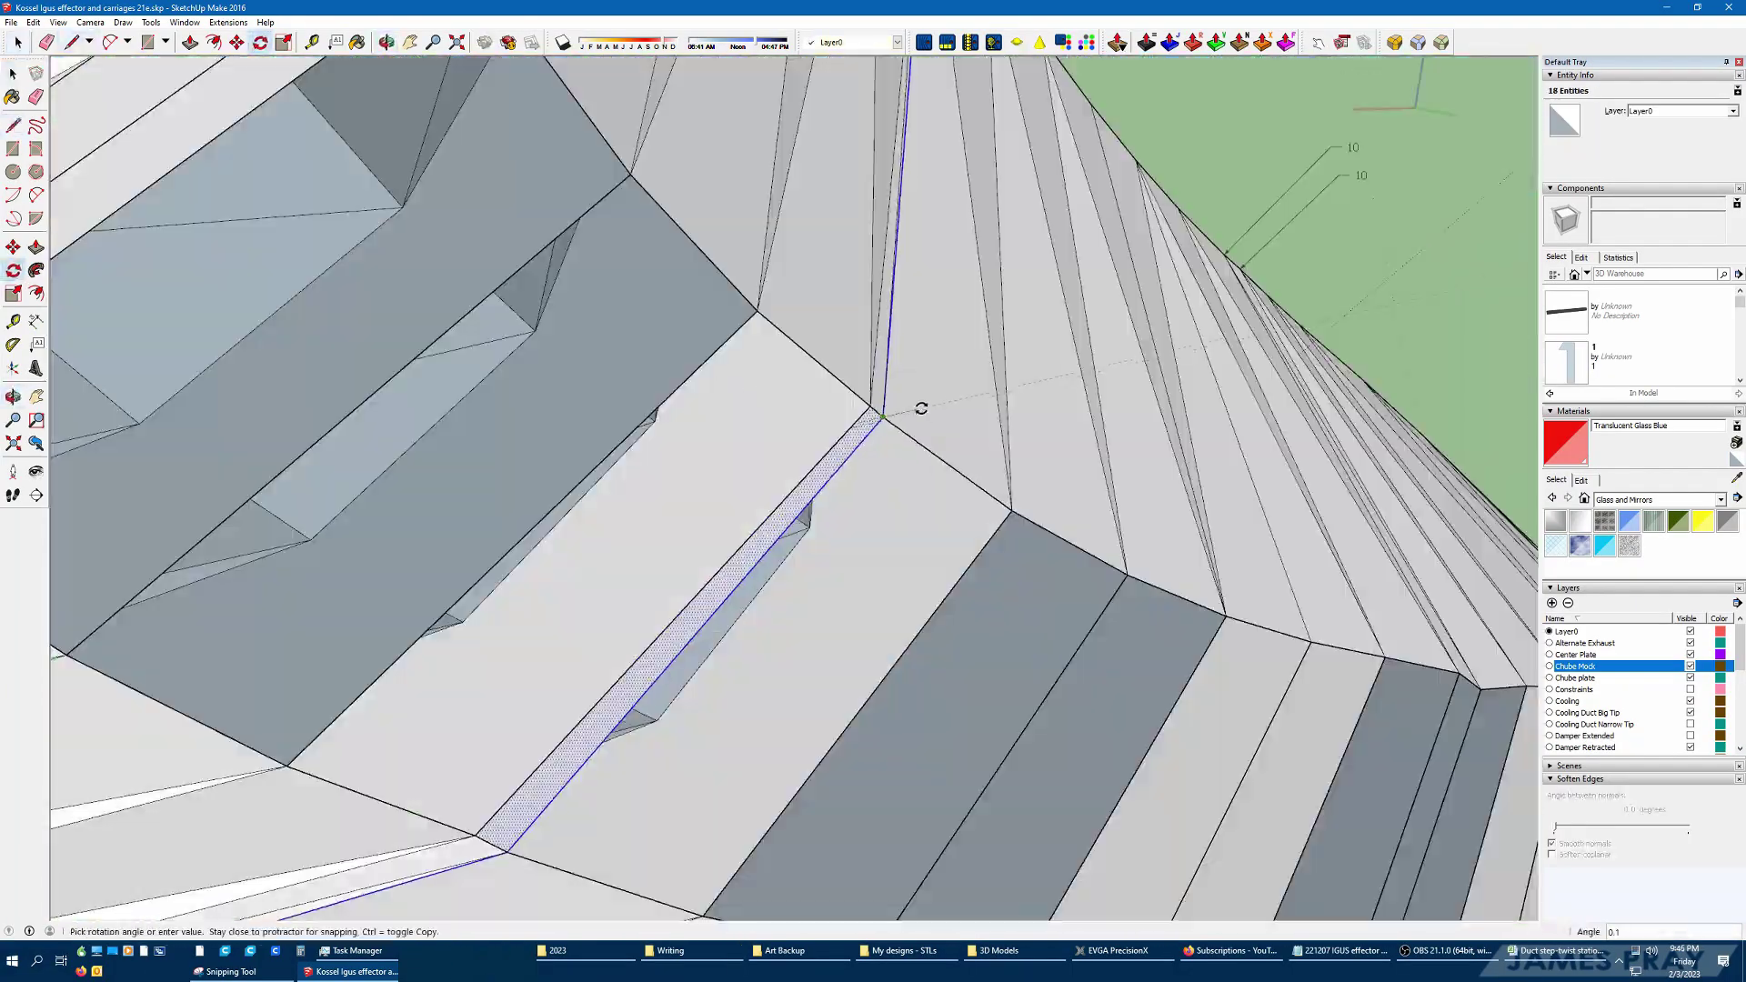
middle_click_drag(920, 406, 880, 518)
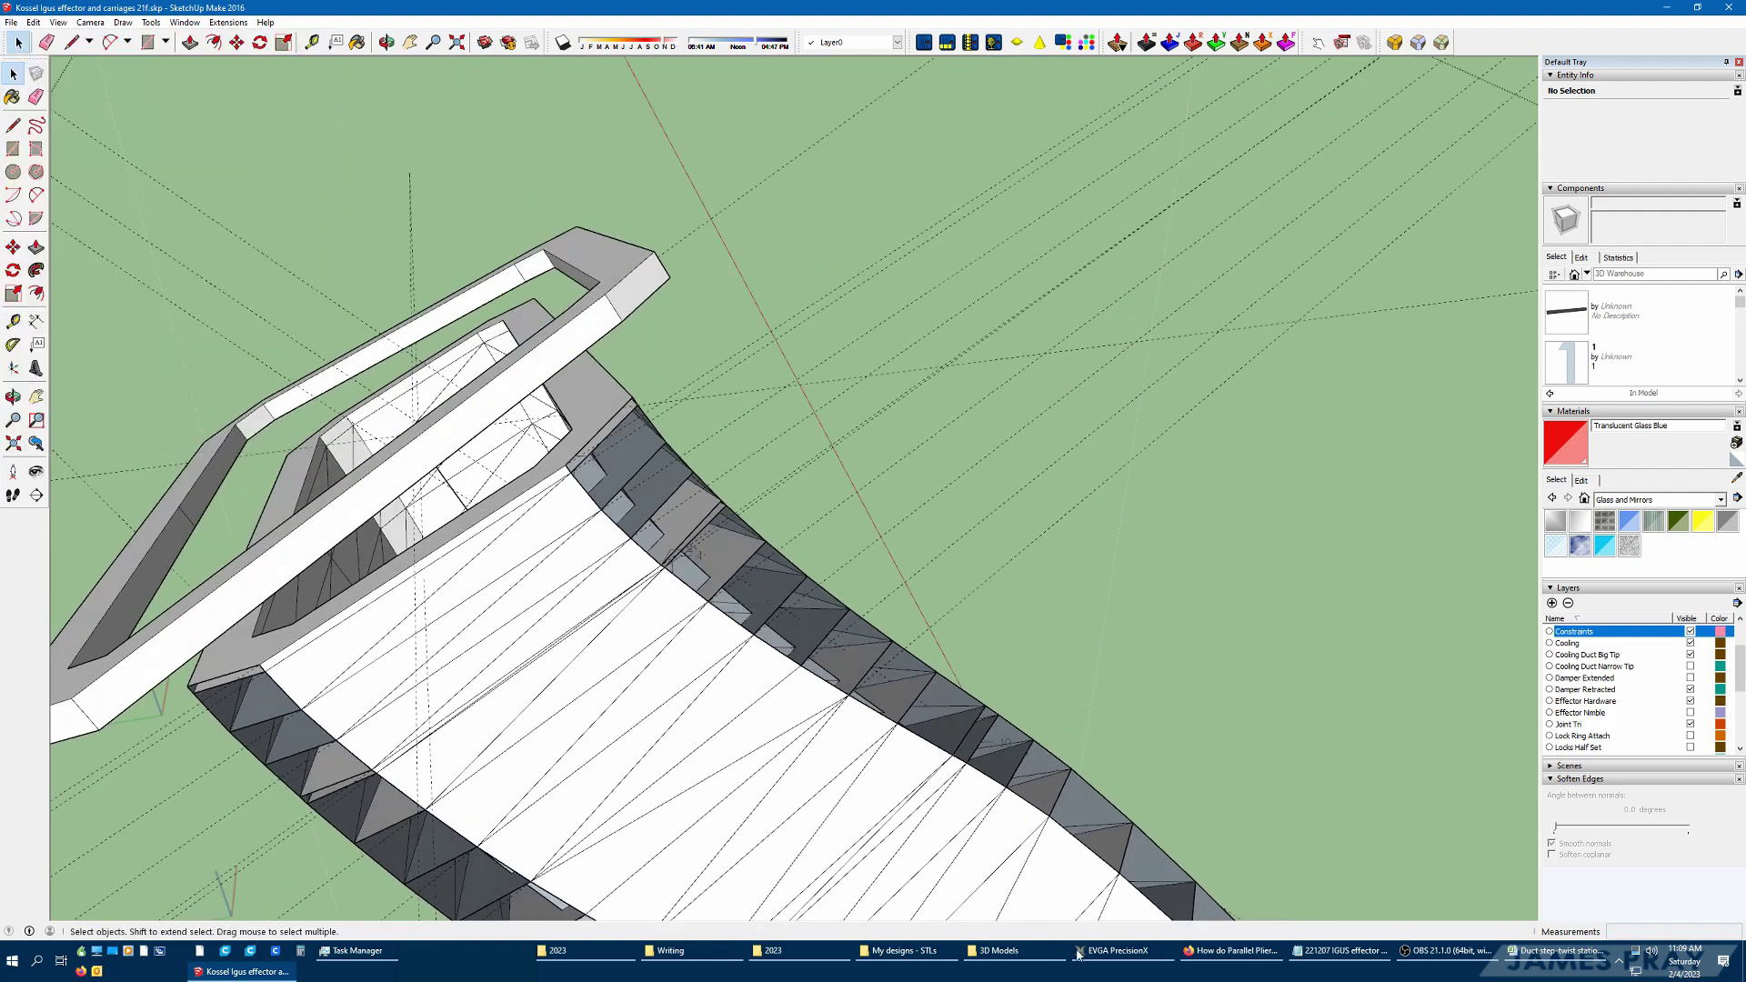
Switch to the duct step-twist station calculator in Excel and copy the station numbers 1 to 18 in cells E25:E42
left_click(1557, 950)
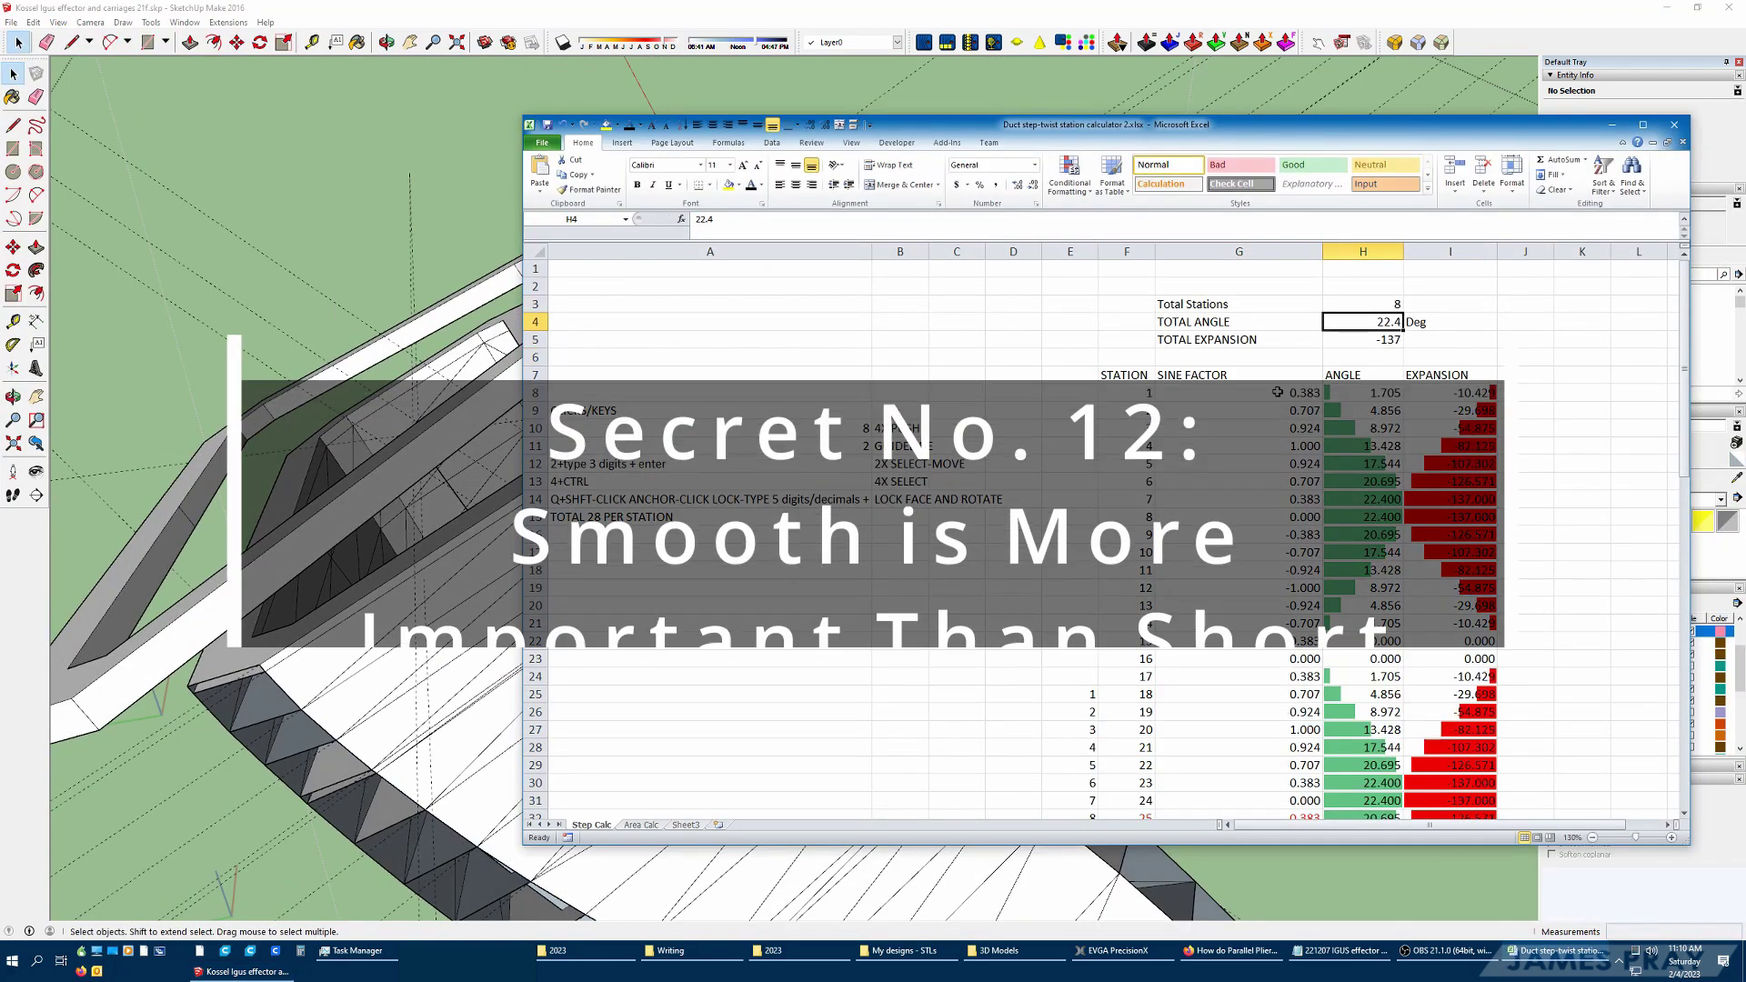
key("Return")
scroll(1422, 473, "down", 3)
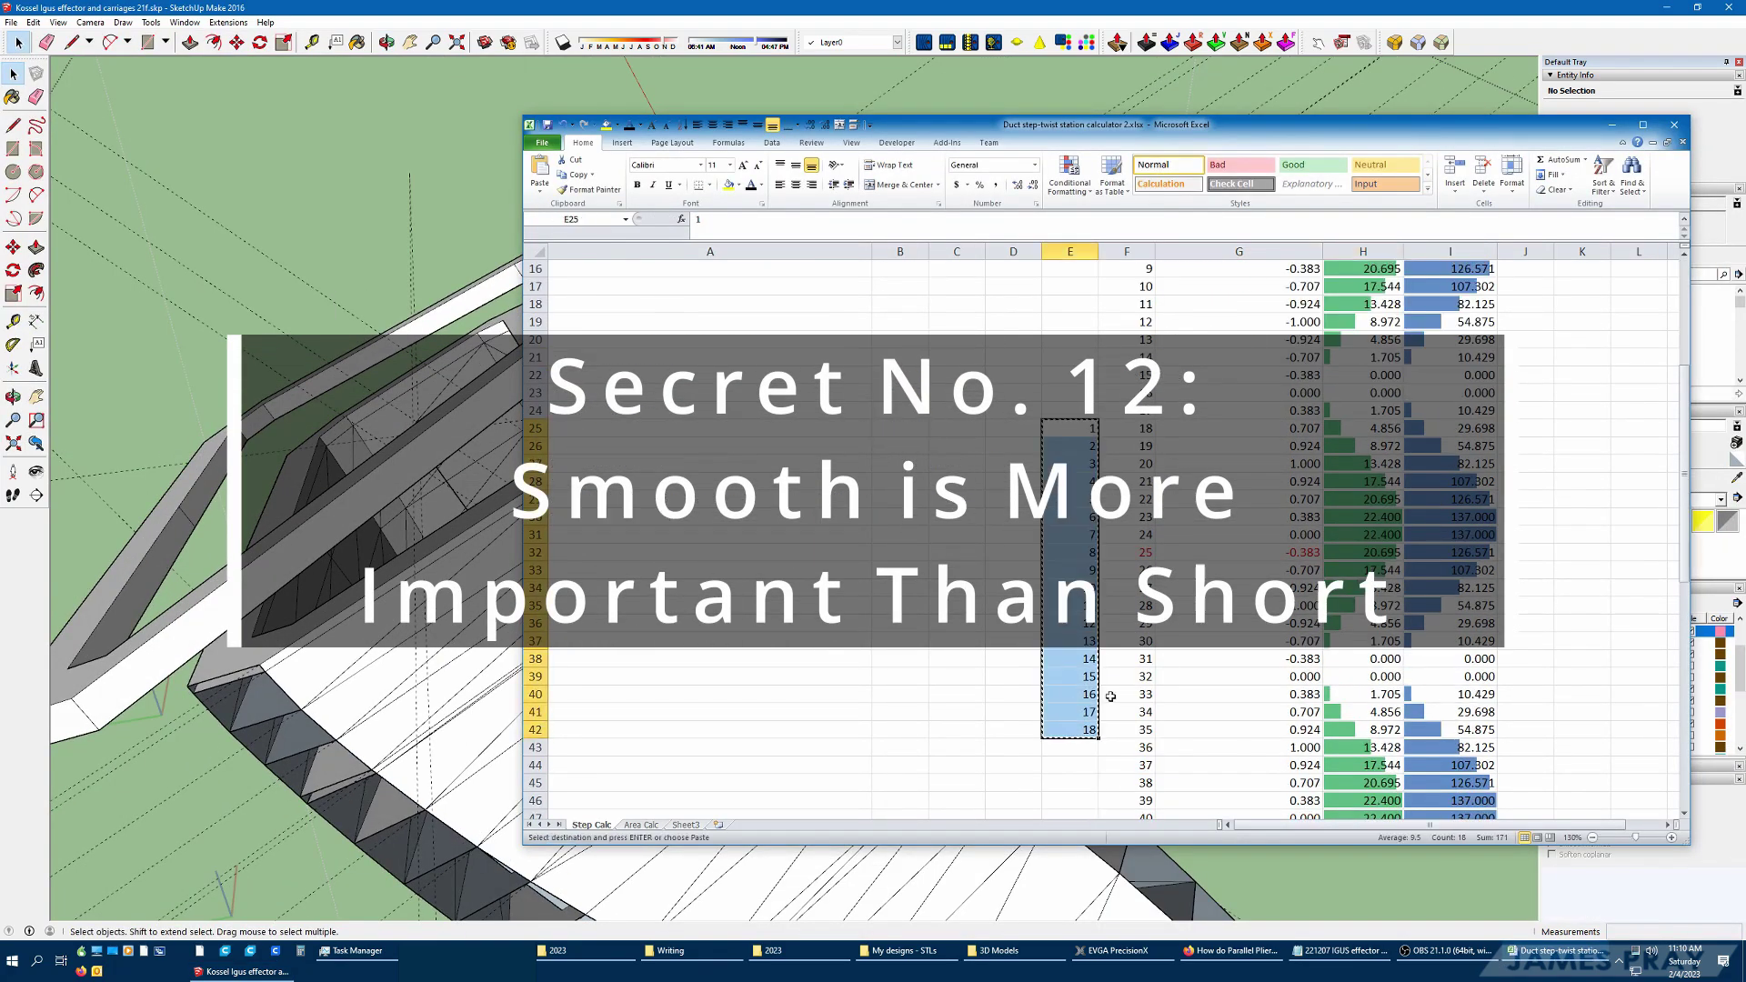
left_click_drag(1098, 501, 1098, 519)
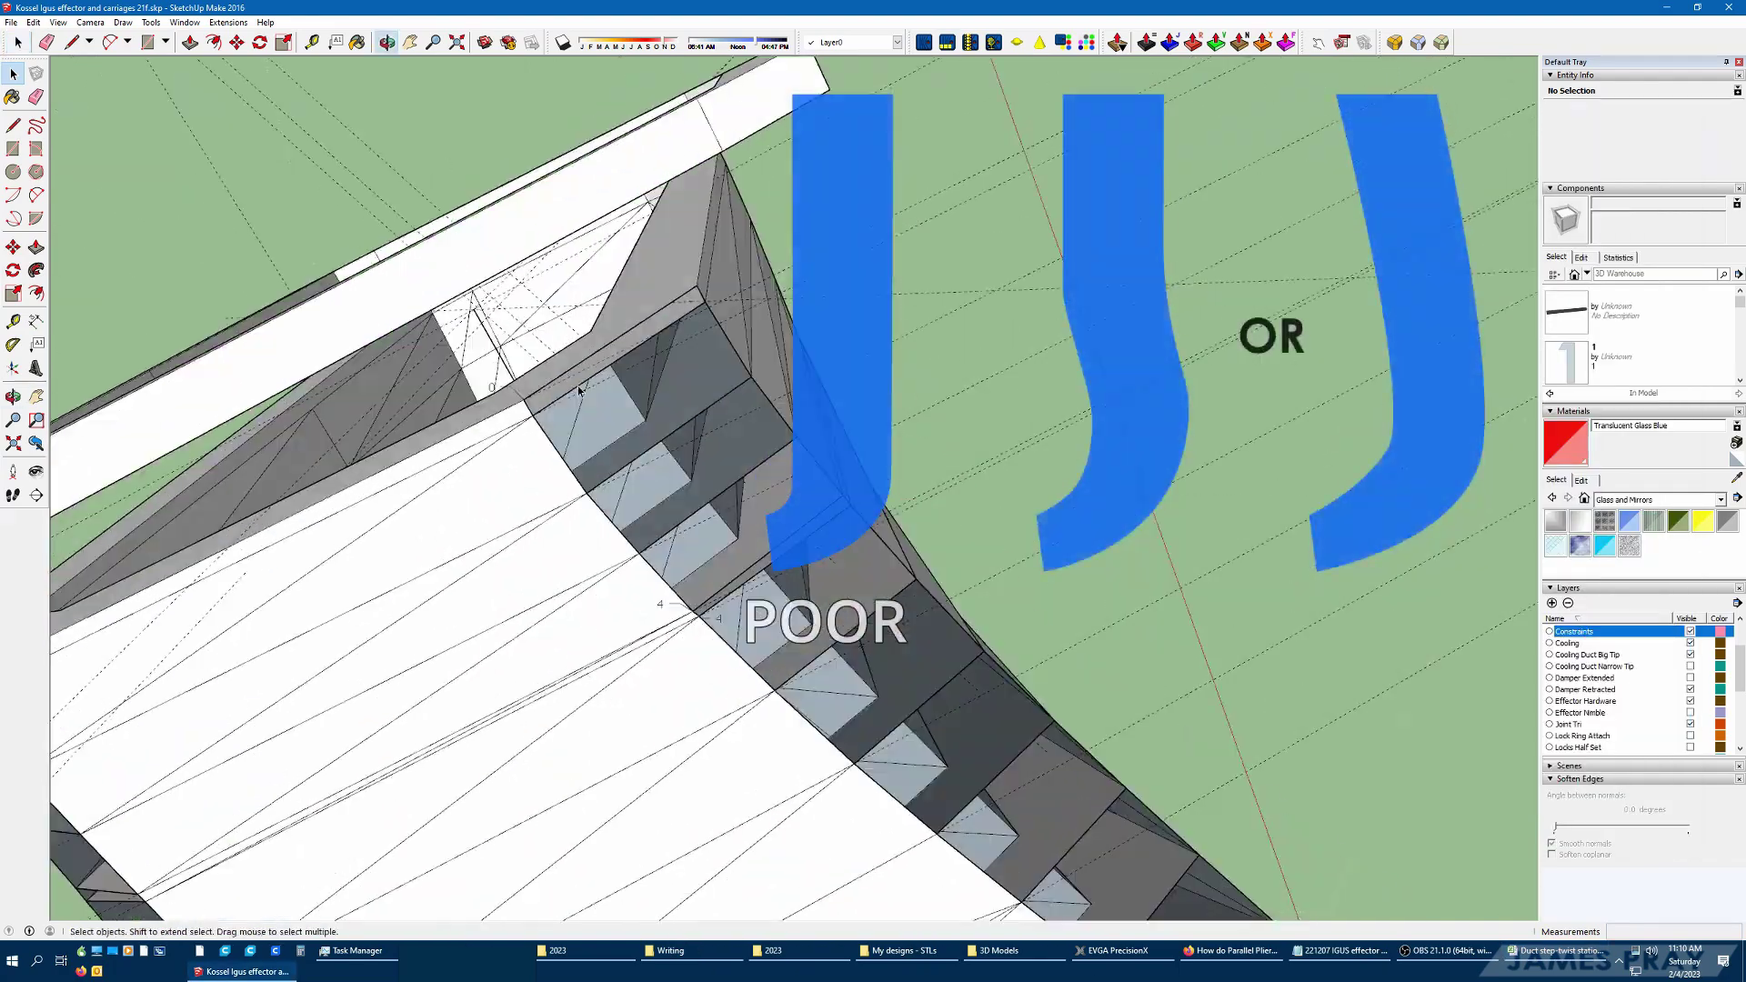
Move the station profiles just beneath the inlet flange outward in sequence, shifting one of them by about 82.1 mm
key("l")
scroll(740, 171, "up", 5)
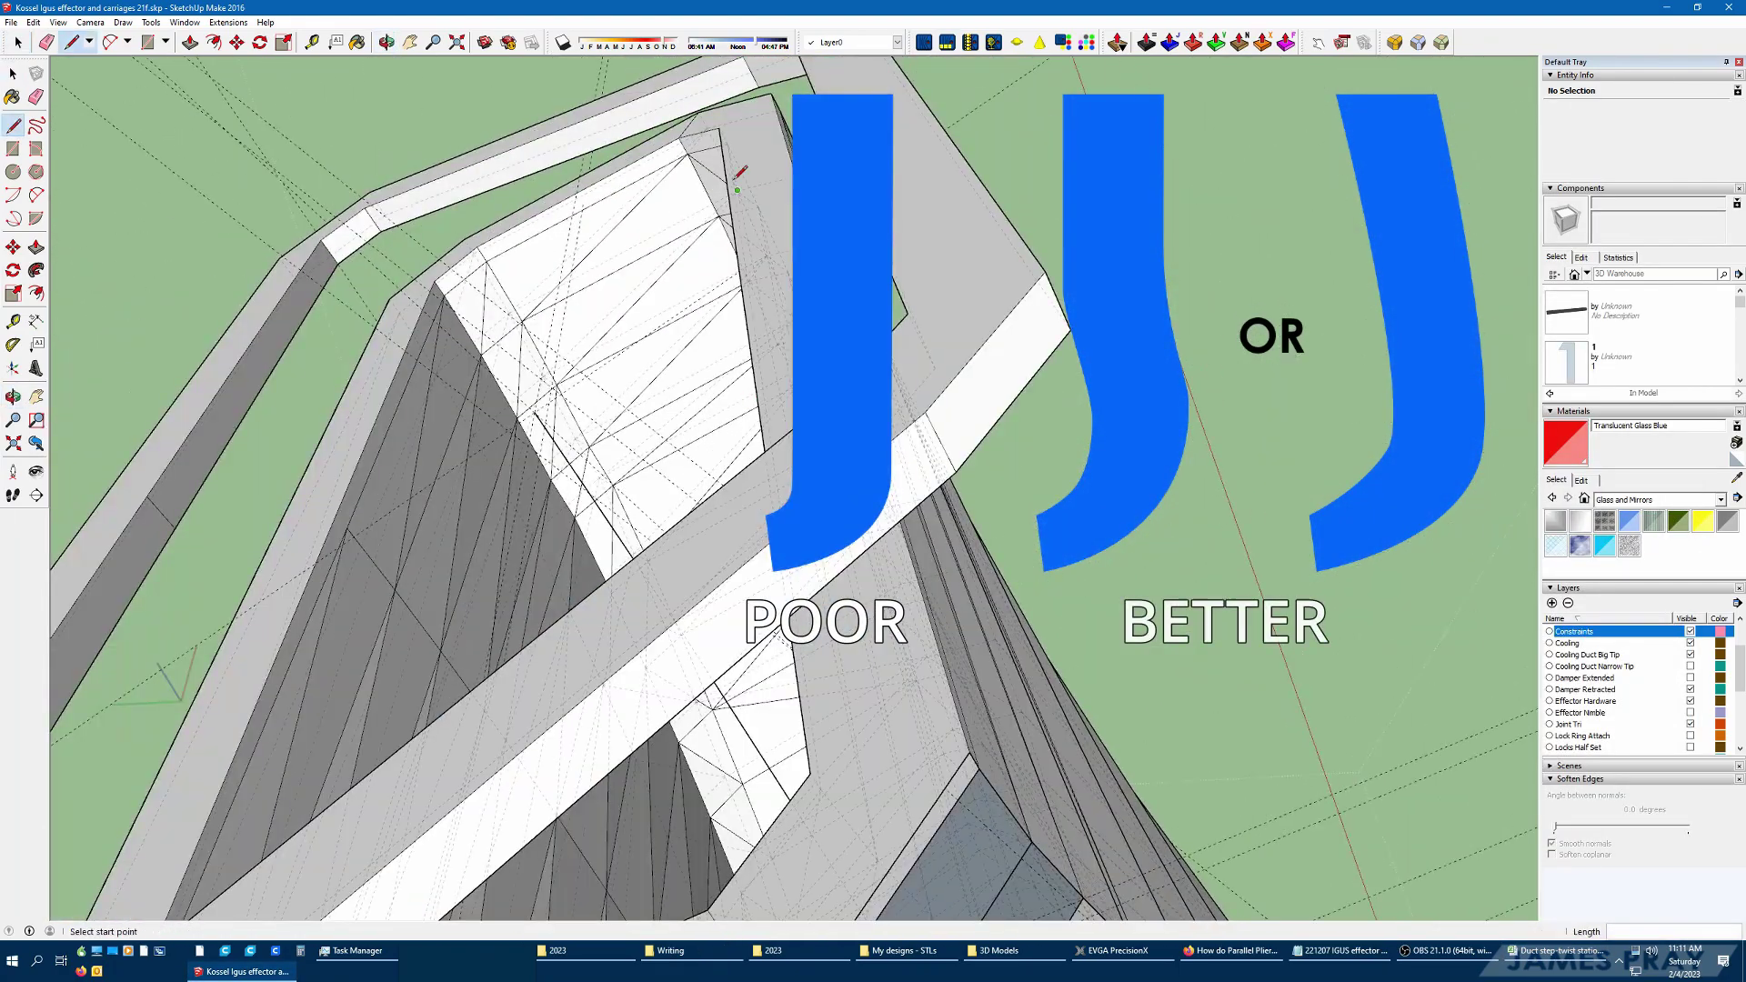
key("space")
double_click(855, 582)
scroll(872, 591, "down", 3)
mouse_move(1083, 556)
middle_mouse_down()
mouse_move(977, 570)
mouse_move(795, 468)
middle_mouse_up()
key("space")
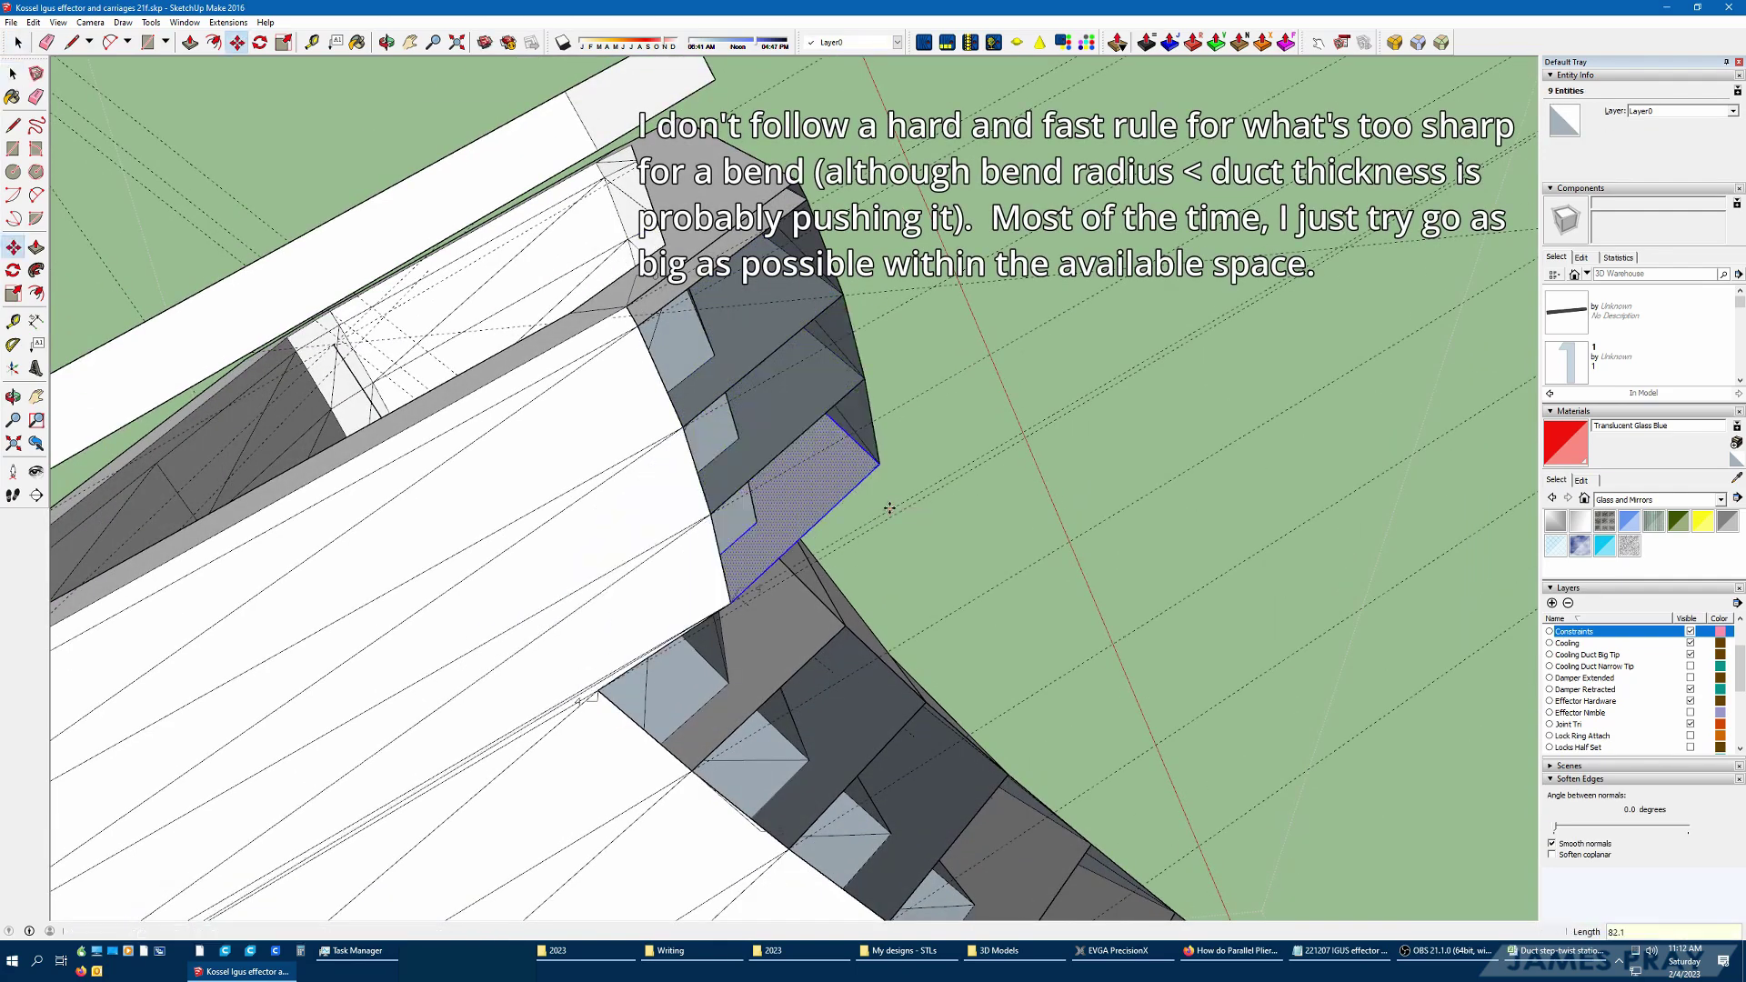
Move the next station profiles down the run in turn to ease the duct's upper bend
middle_click_drag(889, 509, 969, 556)
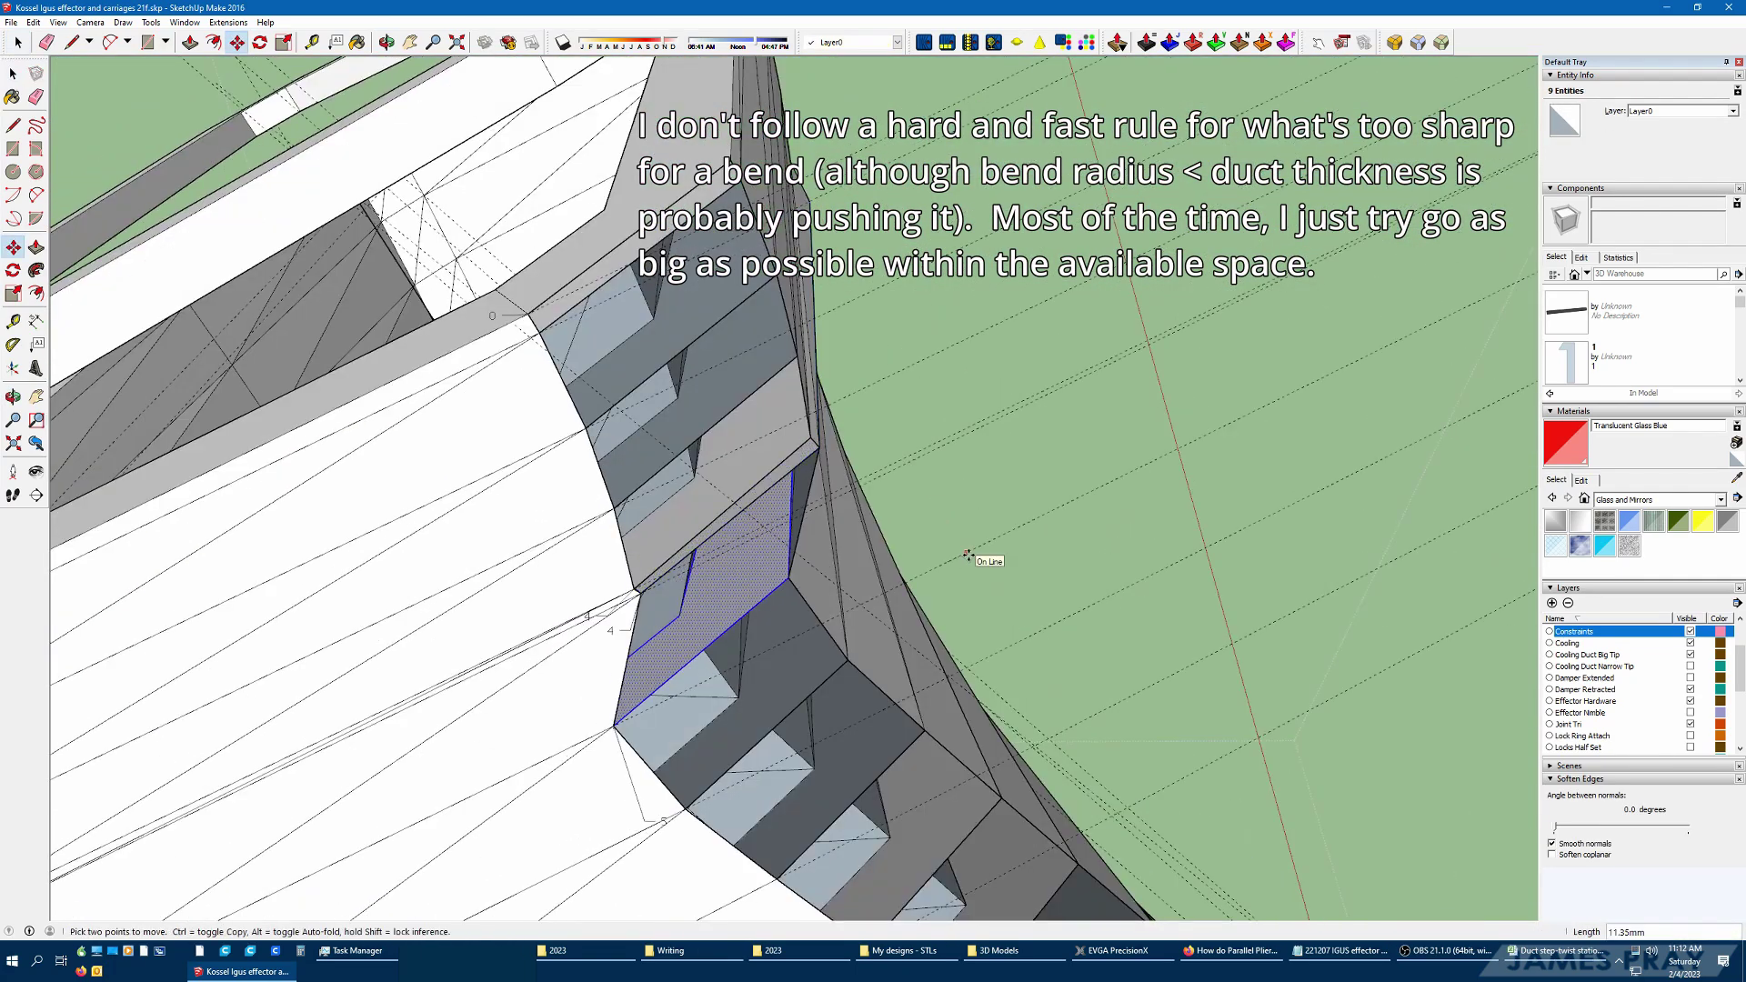
mouse_move(749, 600)
middle_mouse_down()
mouse_move(1052, 631)
mouse_move(1005, 673)
middle_mouse_up()
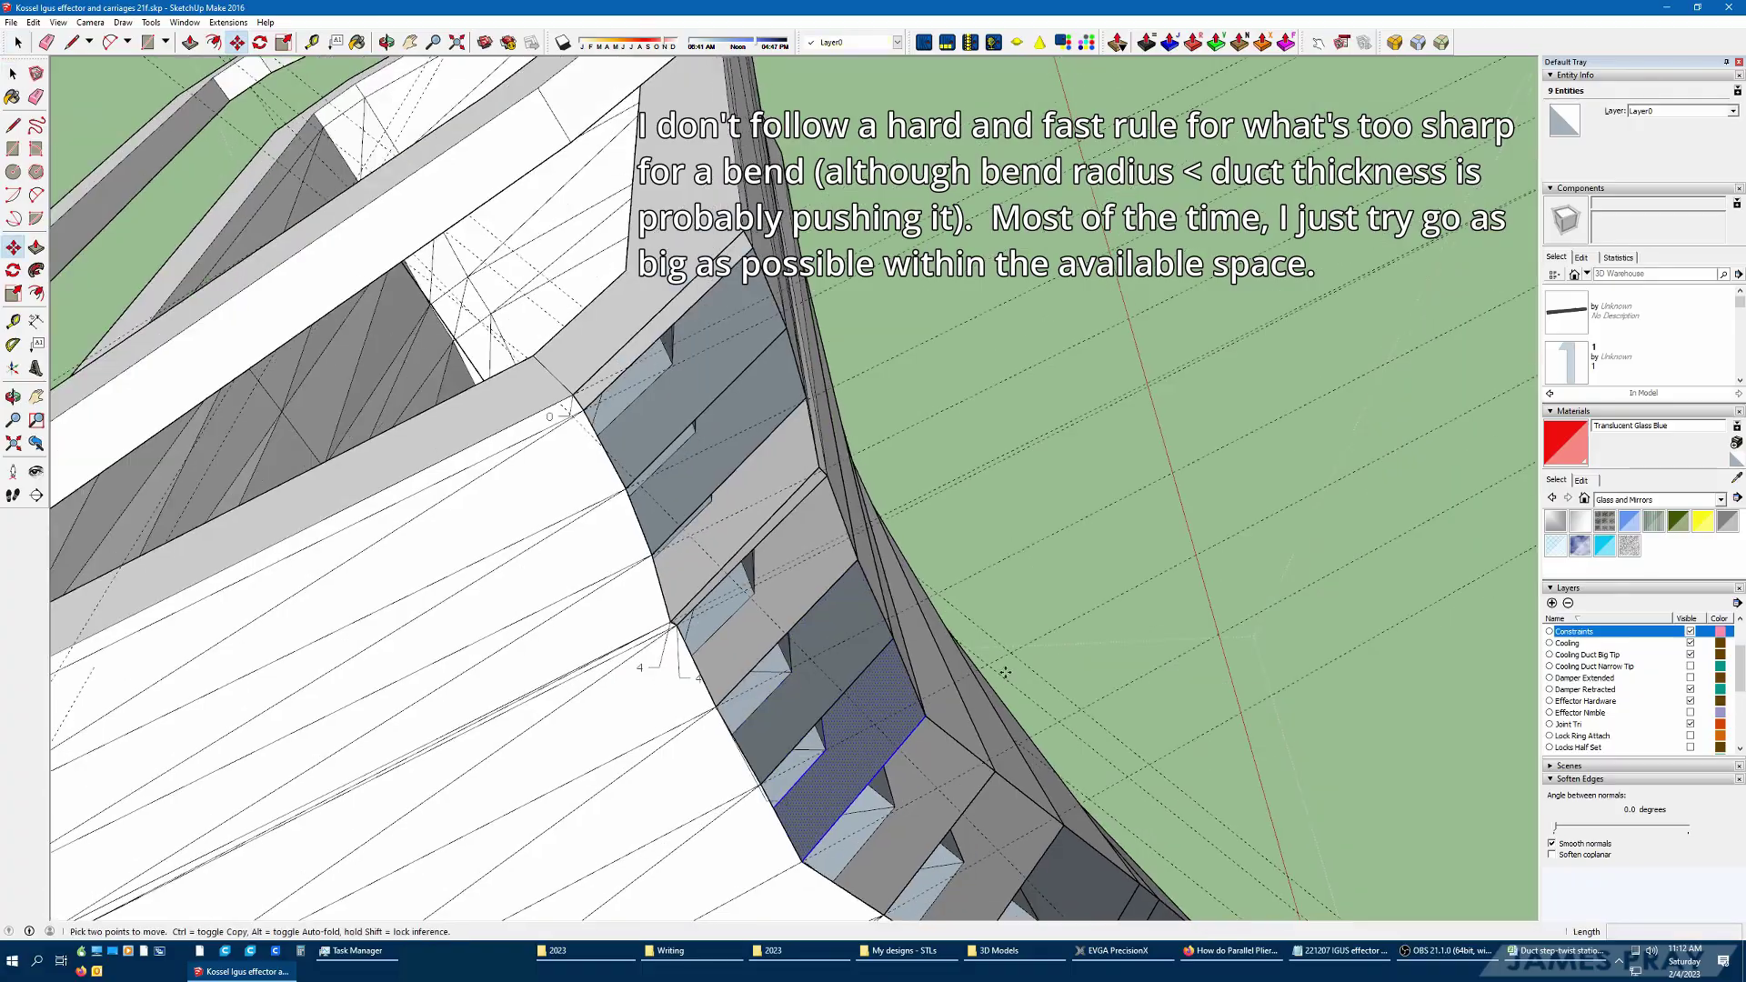
middle_click_drag(1164, 663, 682, 499)
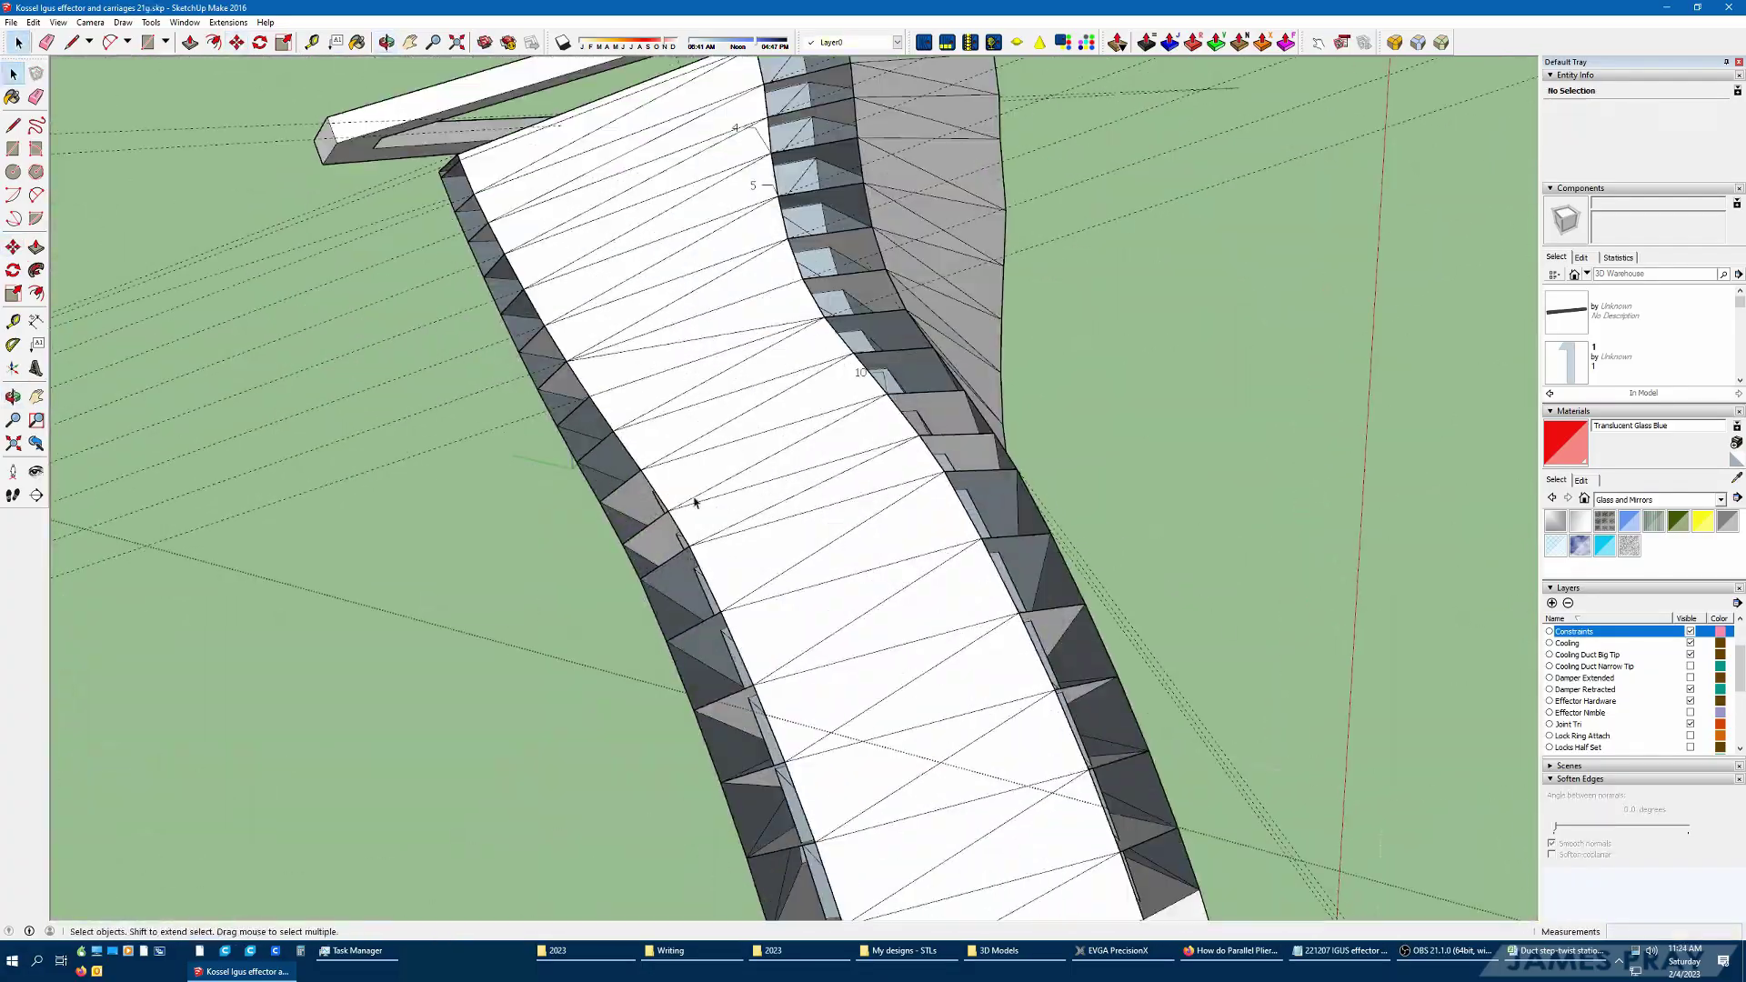
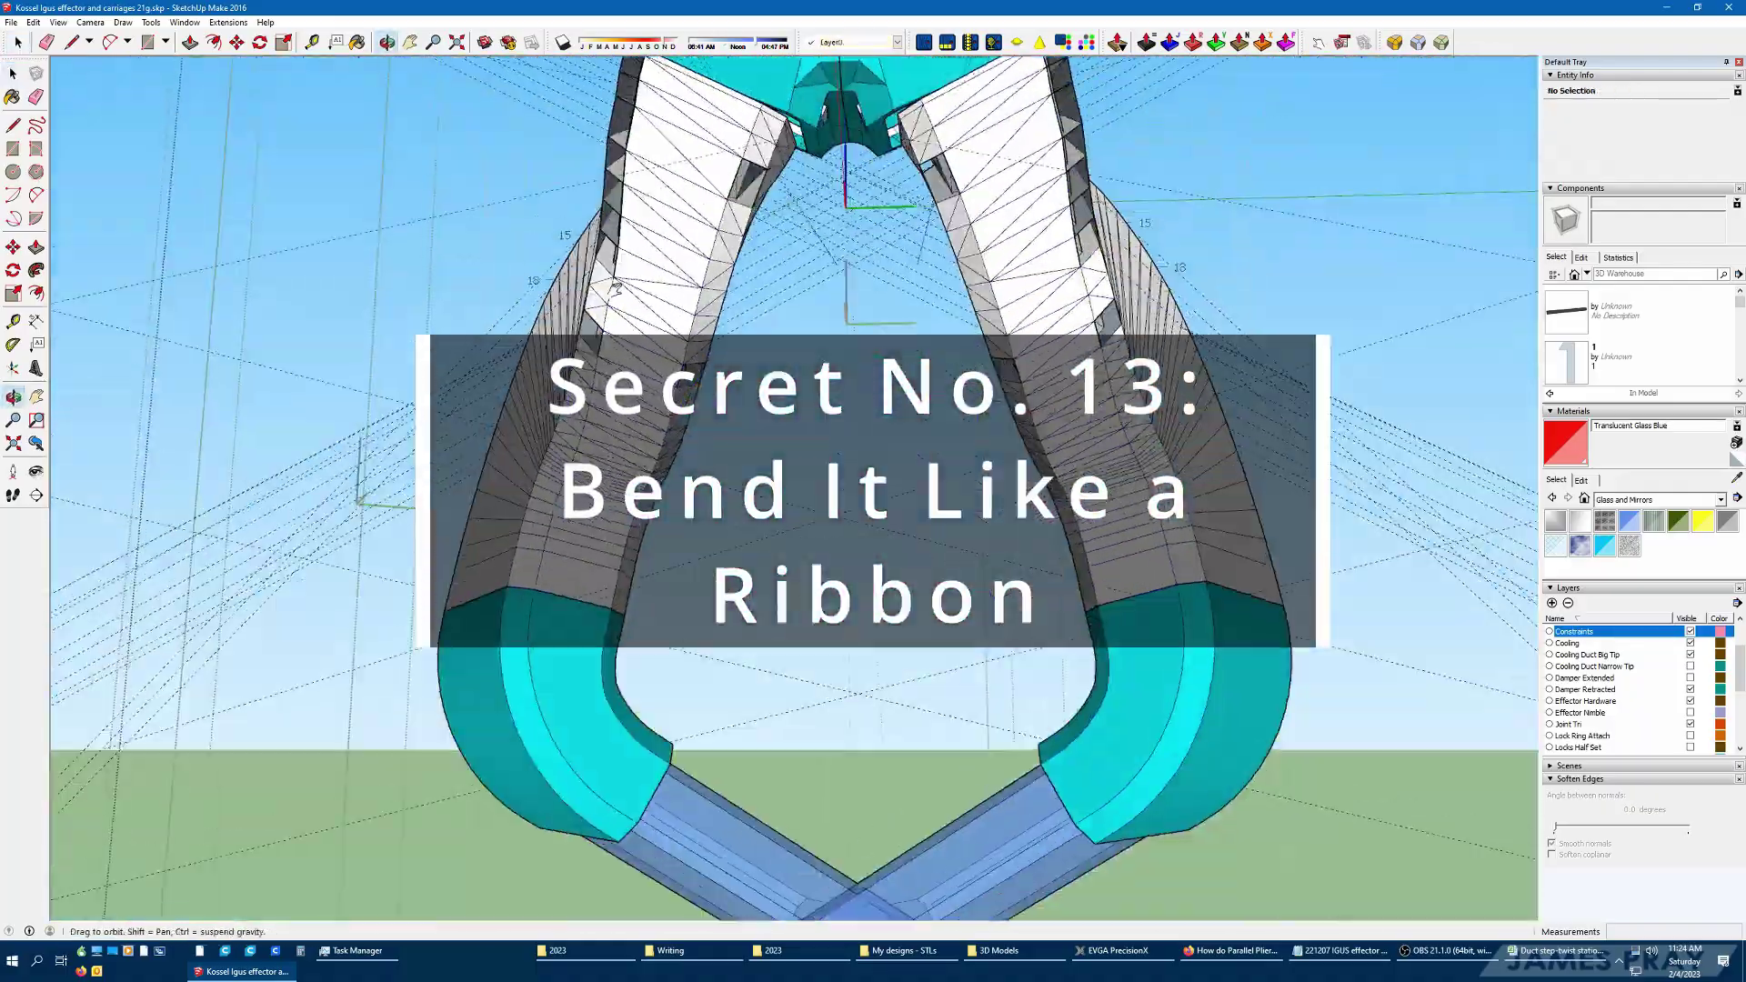
Examine the duct's bends on its wide and narrow sides and its placement among the surrounding printer parts
middle_click_drag(691, 510, 726, 345)
scroll(726, 345, "down", 5)
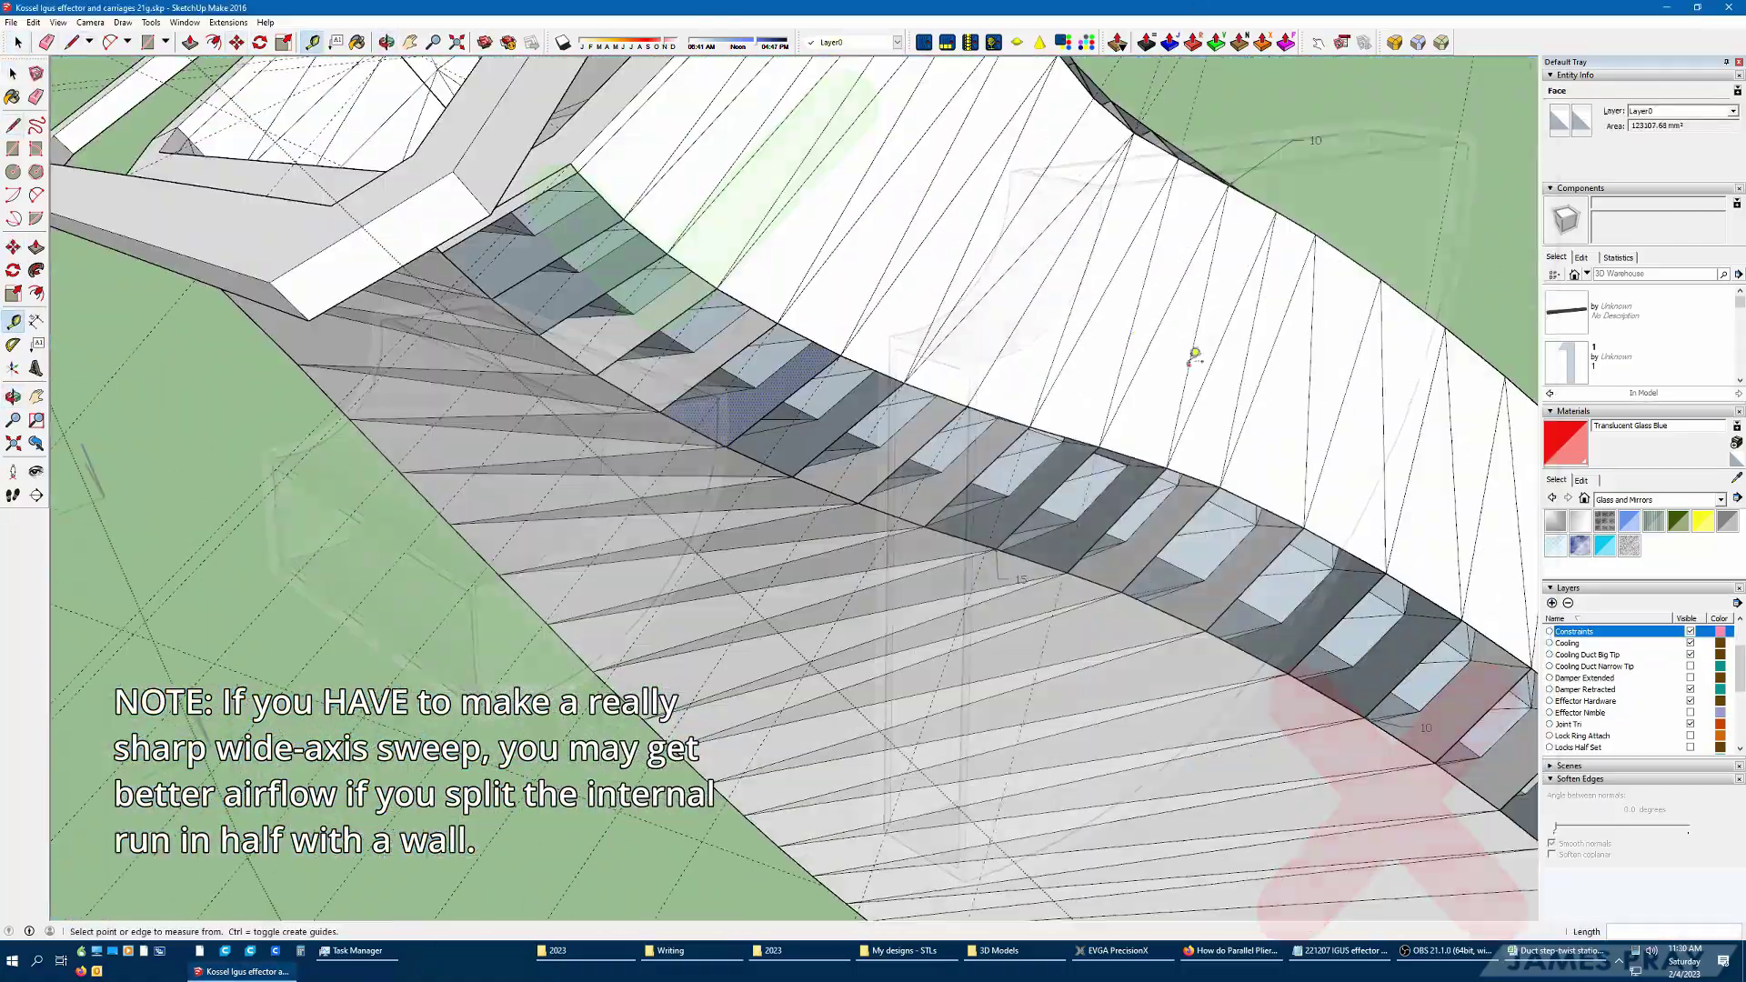
middle_click_drag(910, 409, 798, 440)
scroll(980, 364, "up", 3)
middle_click_drag(1105, 466, 1158, 612)
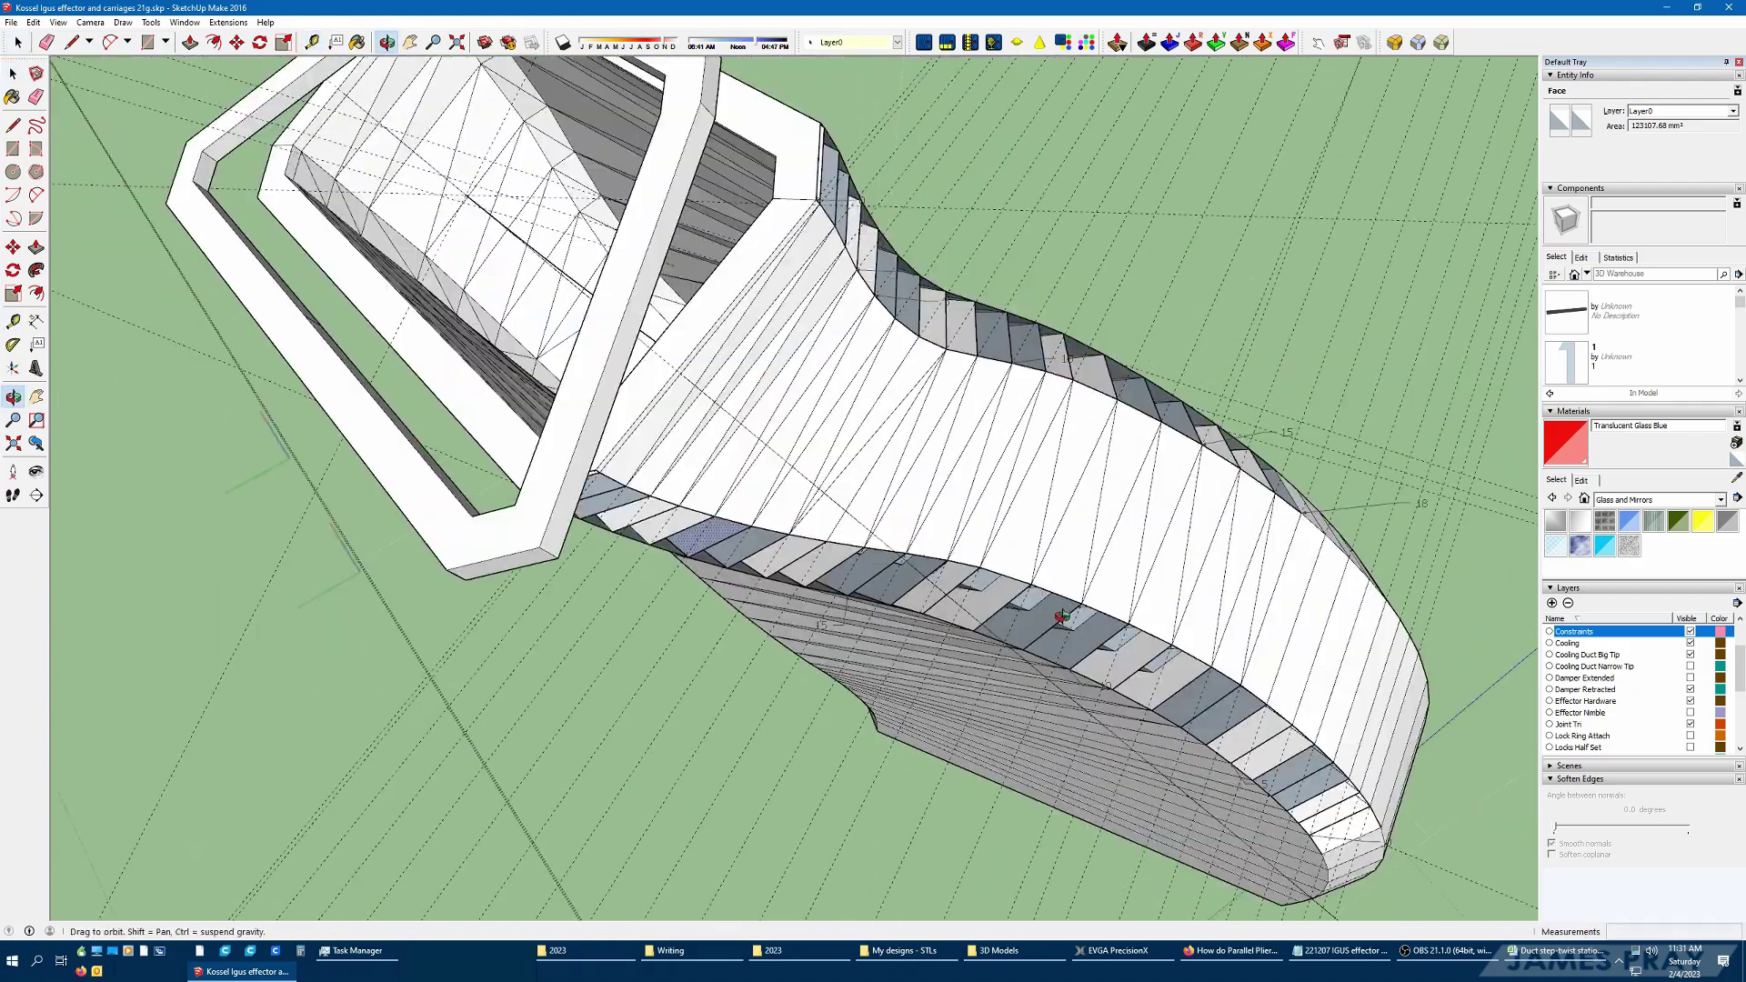
scroll(475, 573, "up", 3)
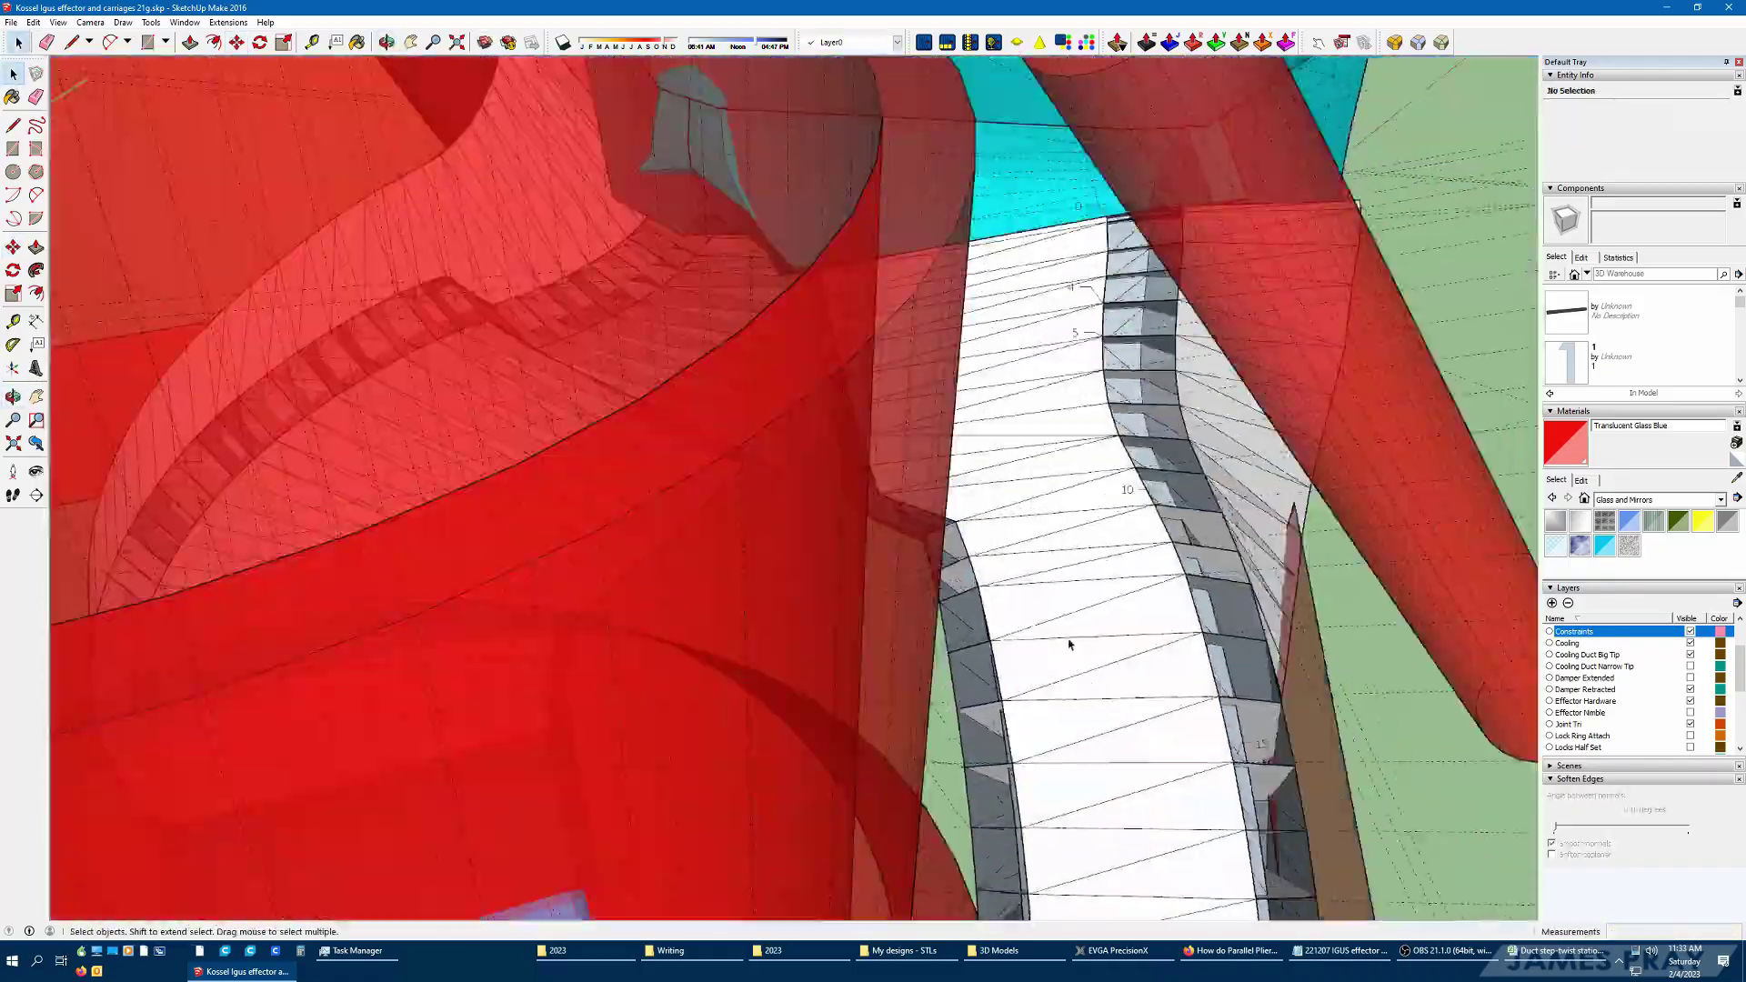
Select station profiles near station 0 on the duct's narrow side and move them individually to shape the bend in its height
middle_click_drag(1069, 643, 1046, 455)
scroll(1046, 437, "up", 5)
key("space")
left_click(964, 400)
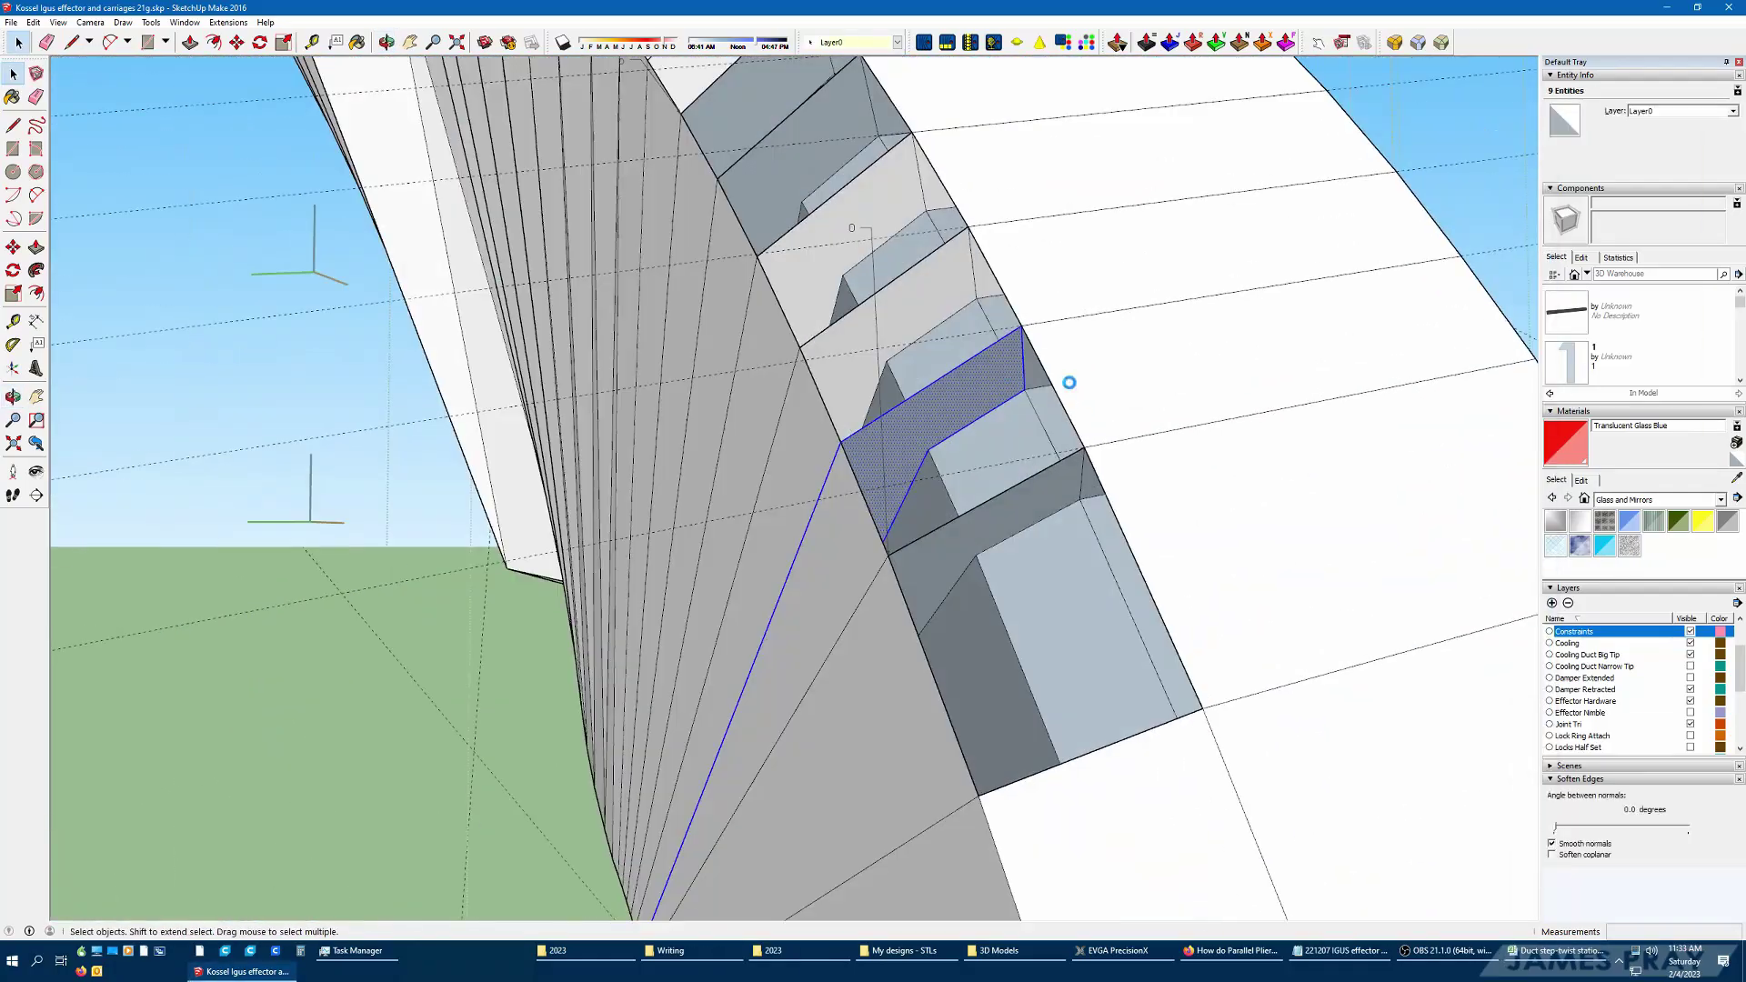
key("m")
middle_click_drag(1080, 512, 516, 425)
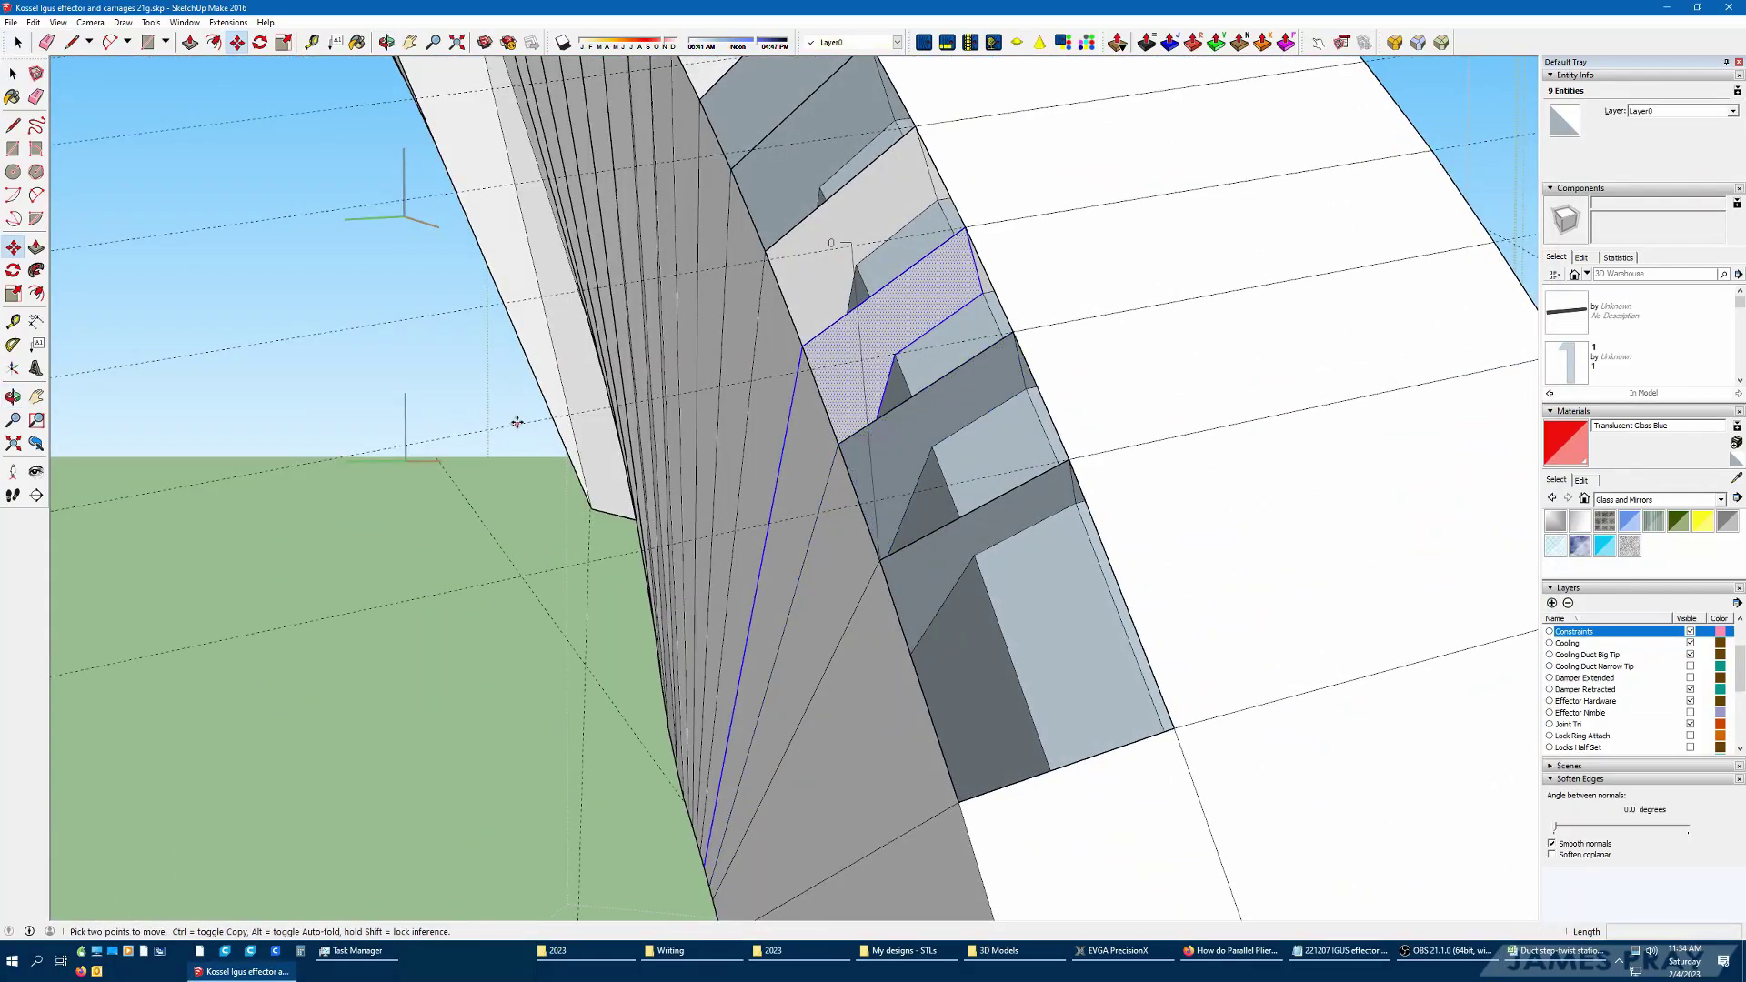
key("space")
middle_click_drag(341, 209, 558, 230)
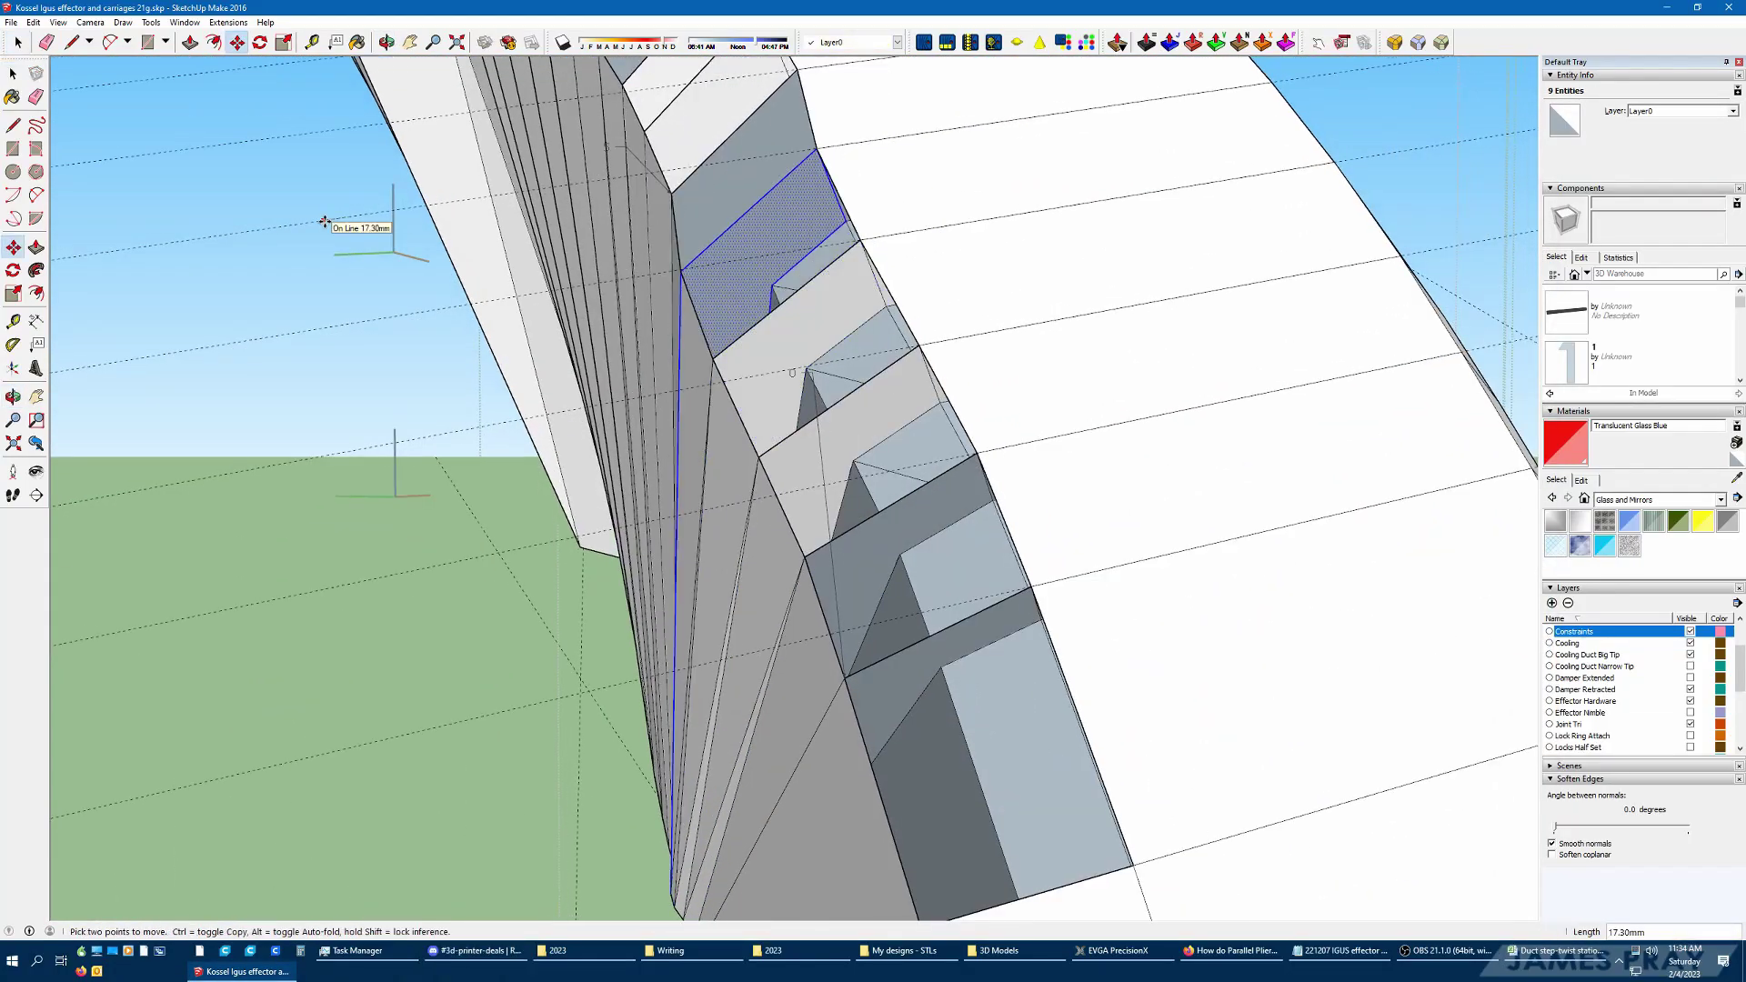
Shift the following station profiles along the narrow side in sequence to extend the ribbon-like bend down the duct
key("space")
middle_click_drag(325, 222, 456, 183)
middle_click_drag(312, 183, 786, 217)
middle_click_drag(317, 239, 722, 197)
key("space")
middle_click_drag(454, 213, 907, 229)
key("space")
key("space")
left_click(907, 229)
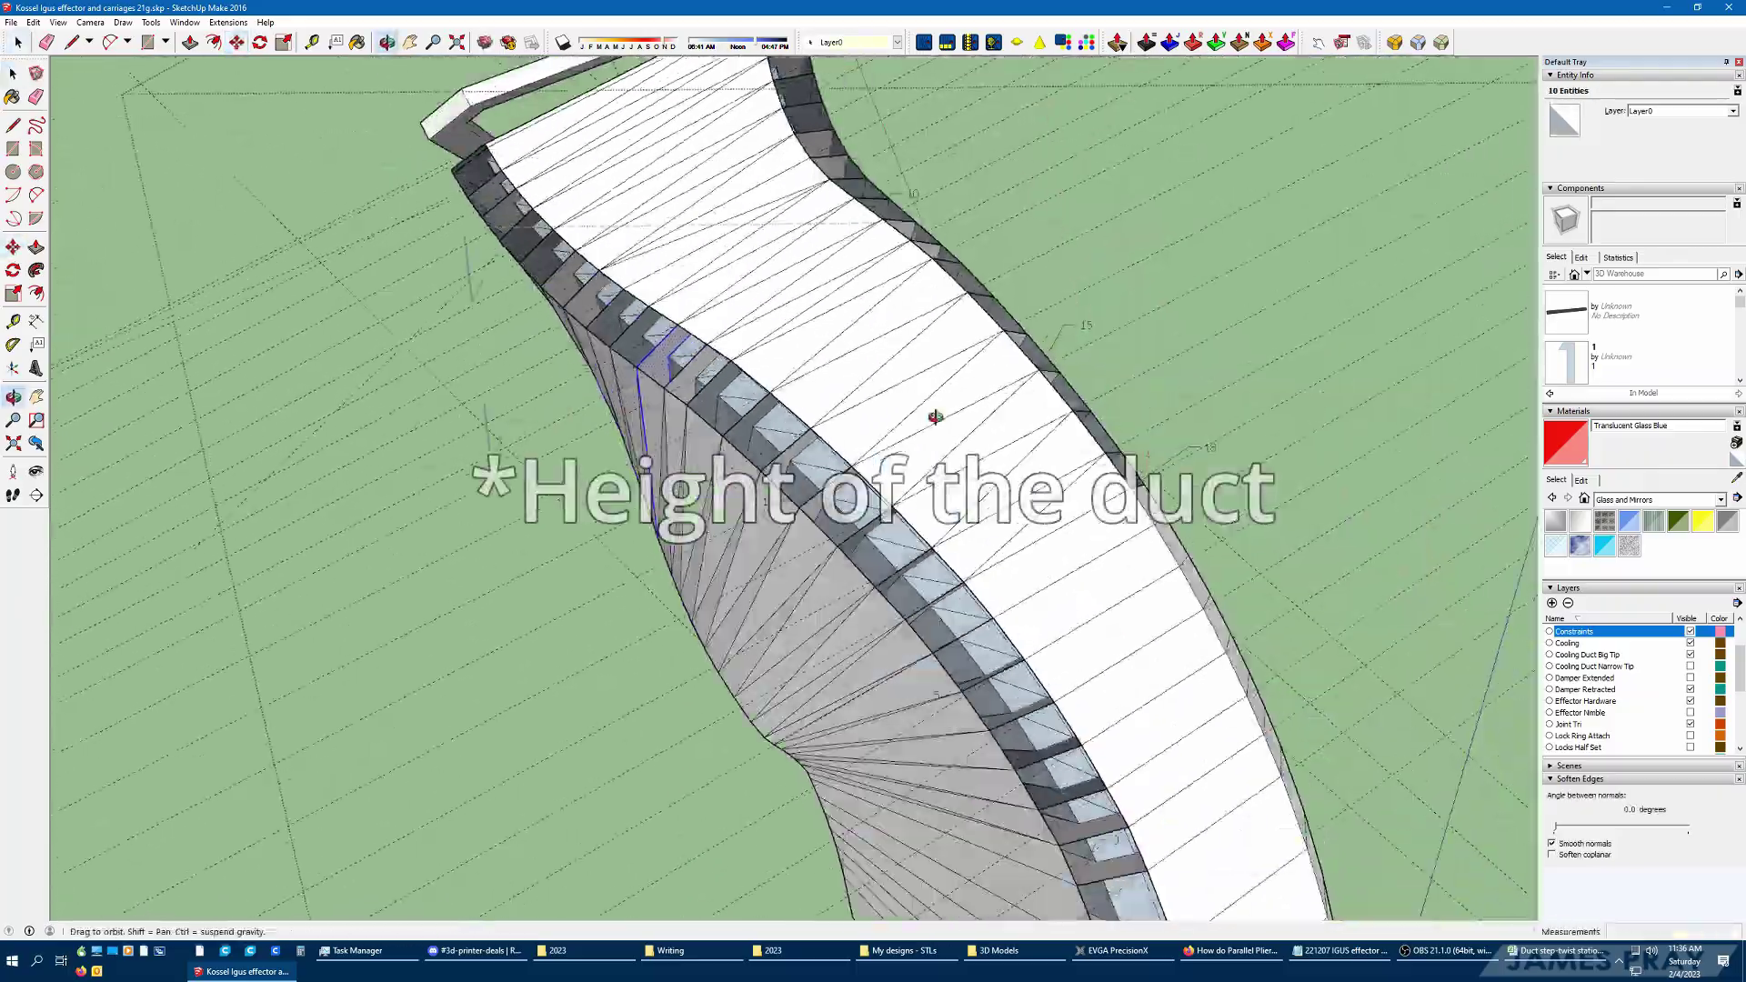
Examine the reshaped bend along the duct's narrow side from several angles
middle_click_drag(936, 413, 899, 419)
mouse_move(983, 576)
middle_mouse_down()
mouse_move(901, 612)
mouse_move(953, 581)
middle_mouse_up()
middle_click_drag(1041, 230, 624, 390)
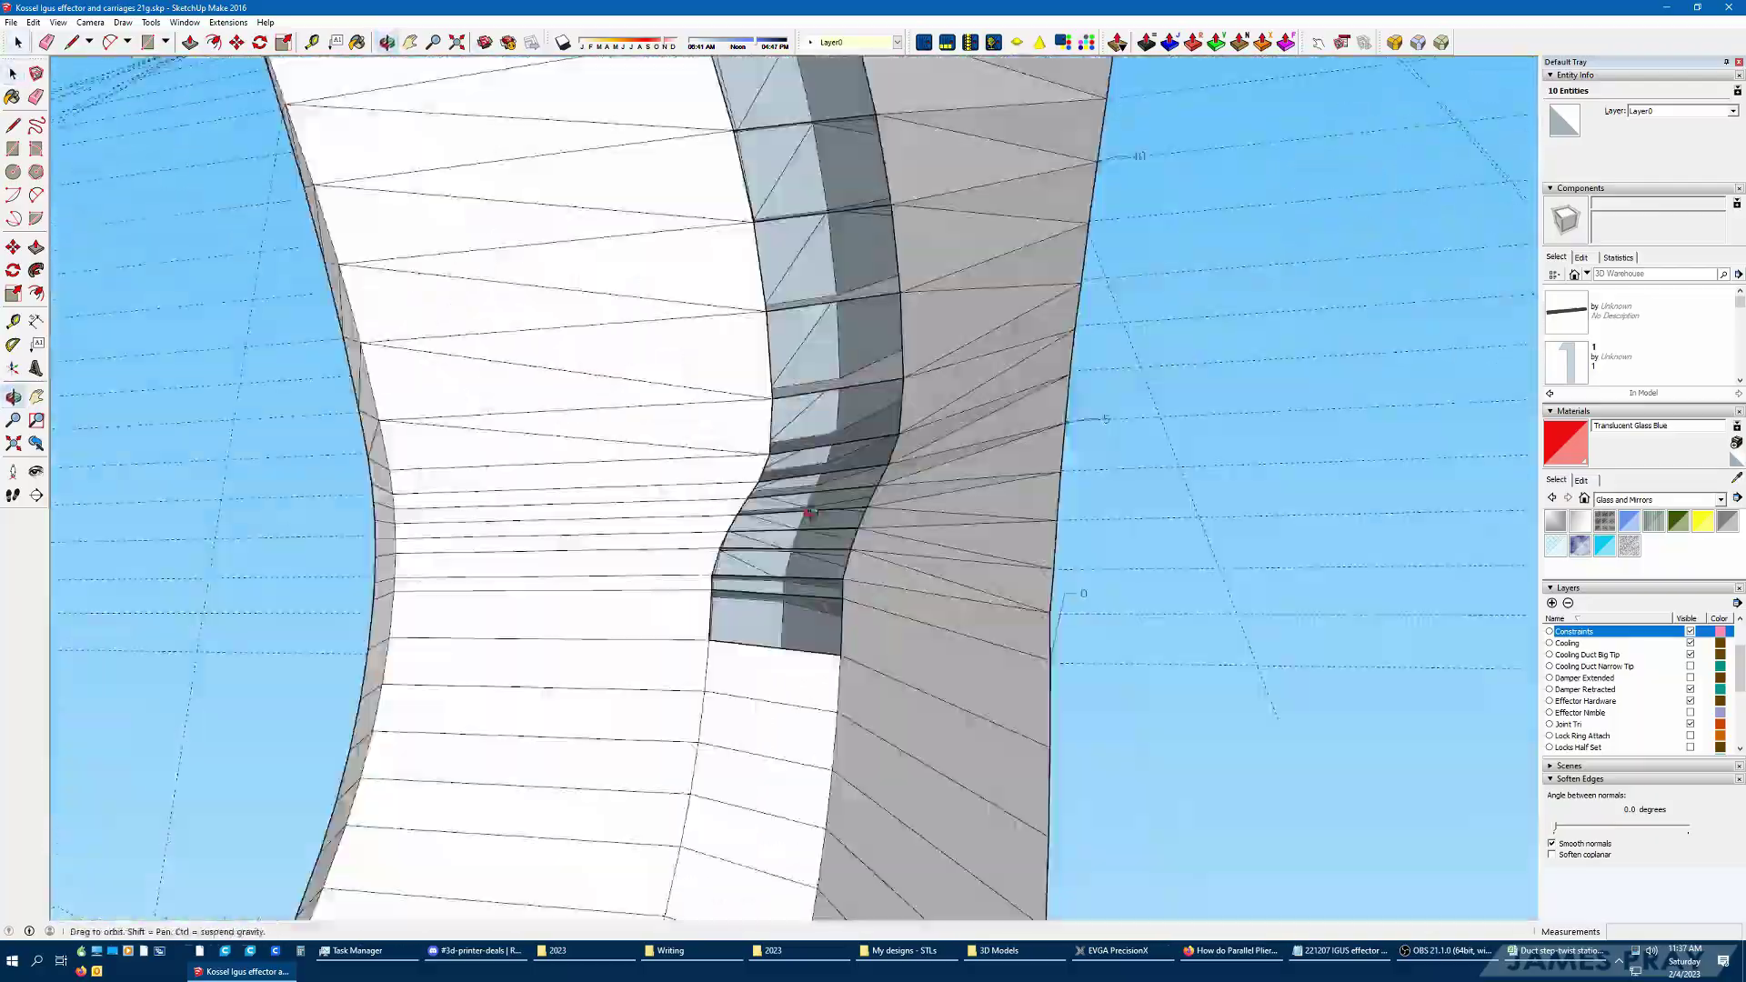
middle_click_drag(523, 418, 774, 517)
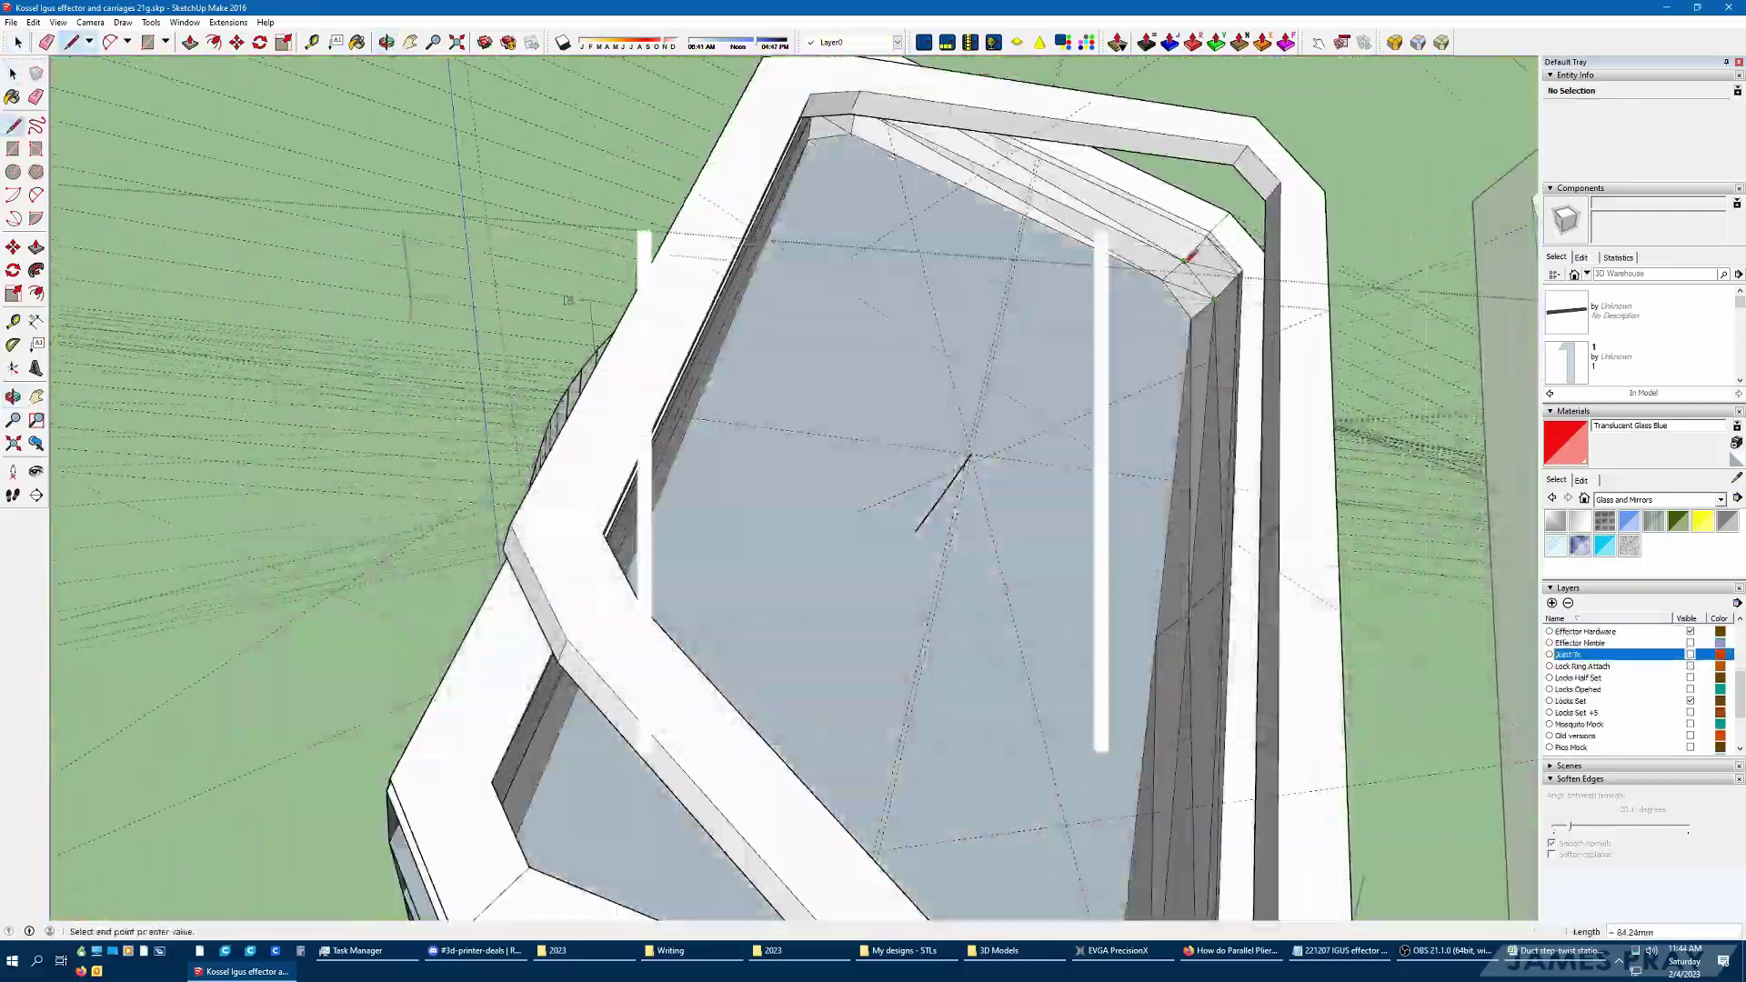
Draw edges across the duct's interior corner to close a cross-section face inside the inlet opening
middle_click_drag(915, 530, 955, 509)
scroll(878, 435, "up", 5)
middle_click_drag(878, 435, 1077, 627)
key("f")
scroll(828, 491, "up", 5)
key("space")
Check the areas of successive interior cross-section faces to compare the duct's size along the run
scroll(887, 537, "down", 4)
scroll(743, 520, "up", 2)
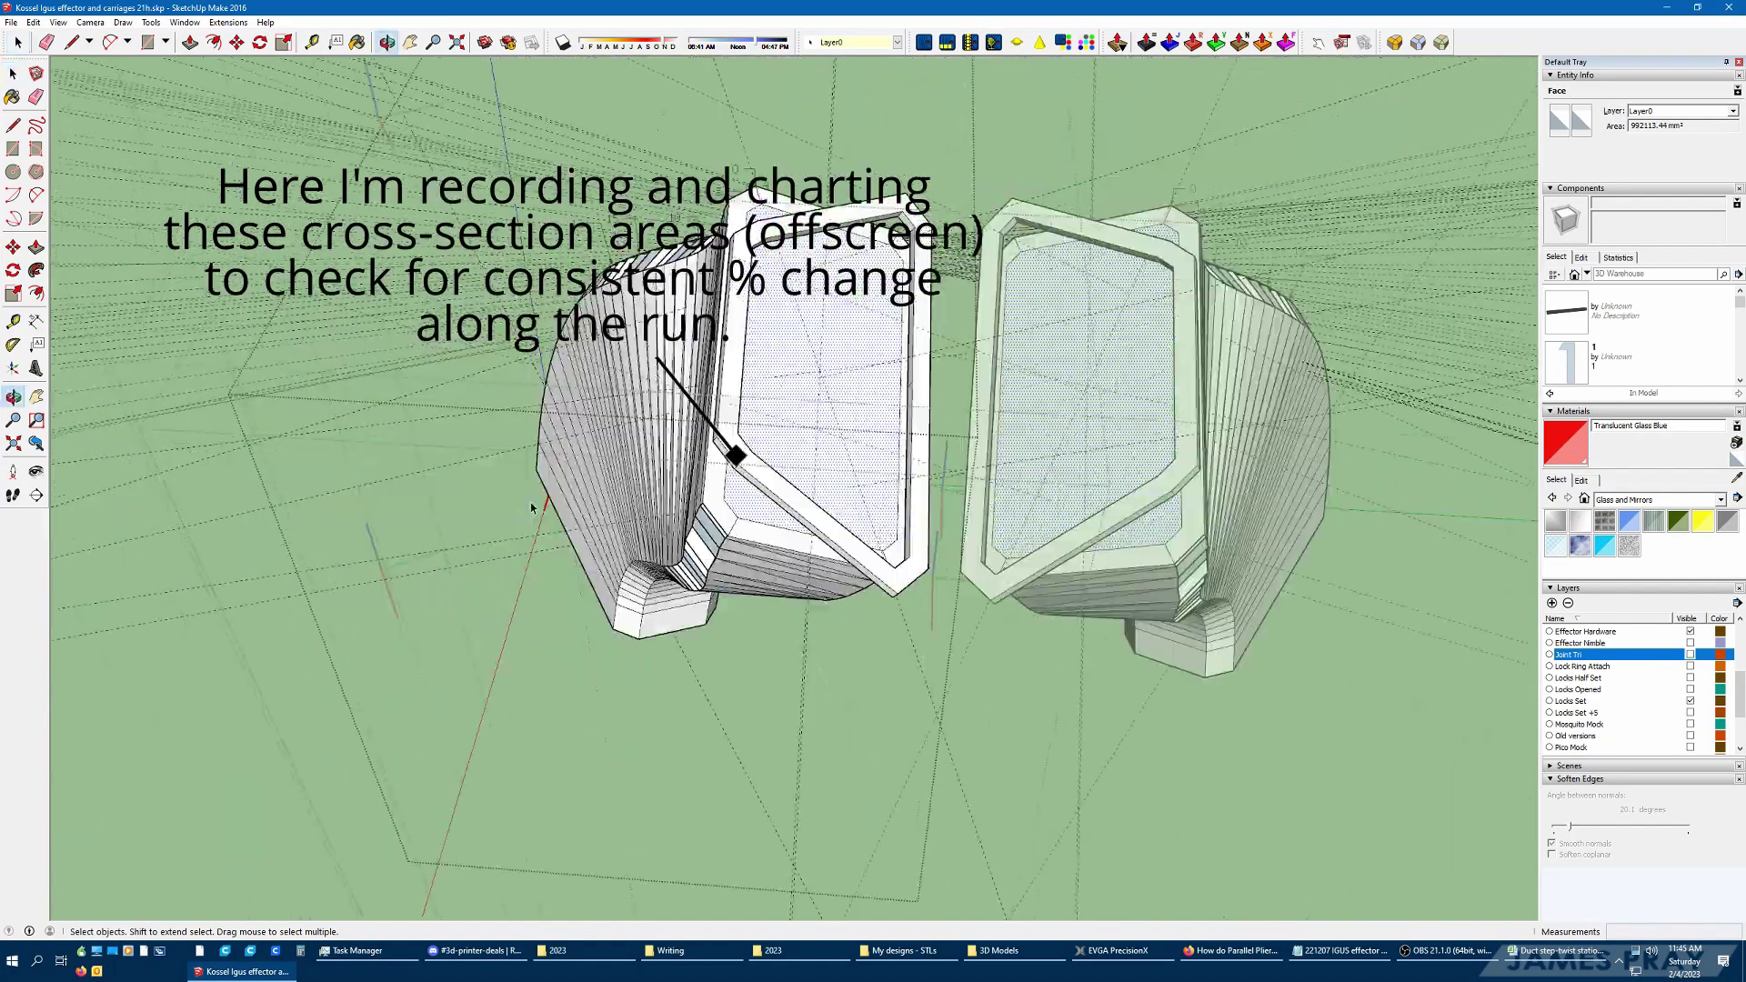
scroll(574, 486, "up", 5)
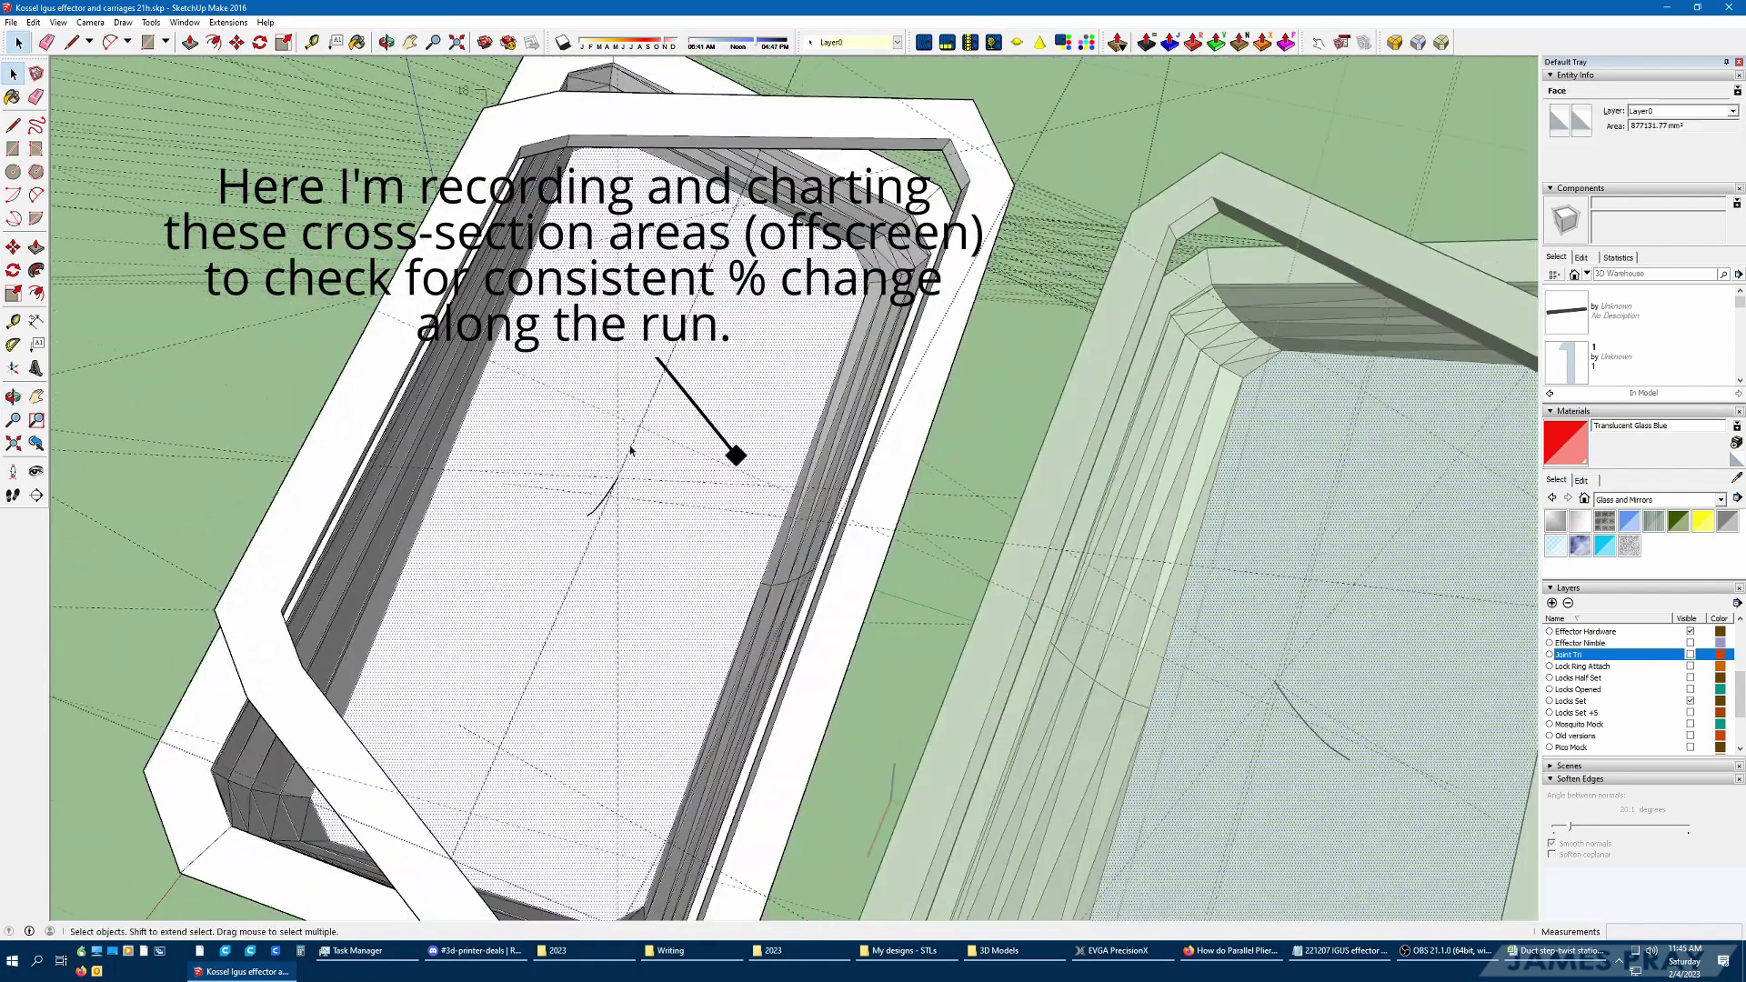
scroll(630, 450, "down", 3)
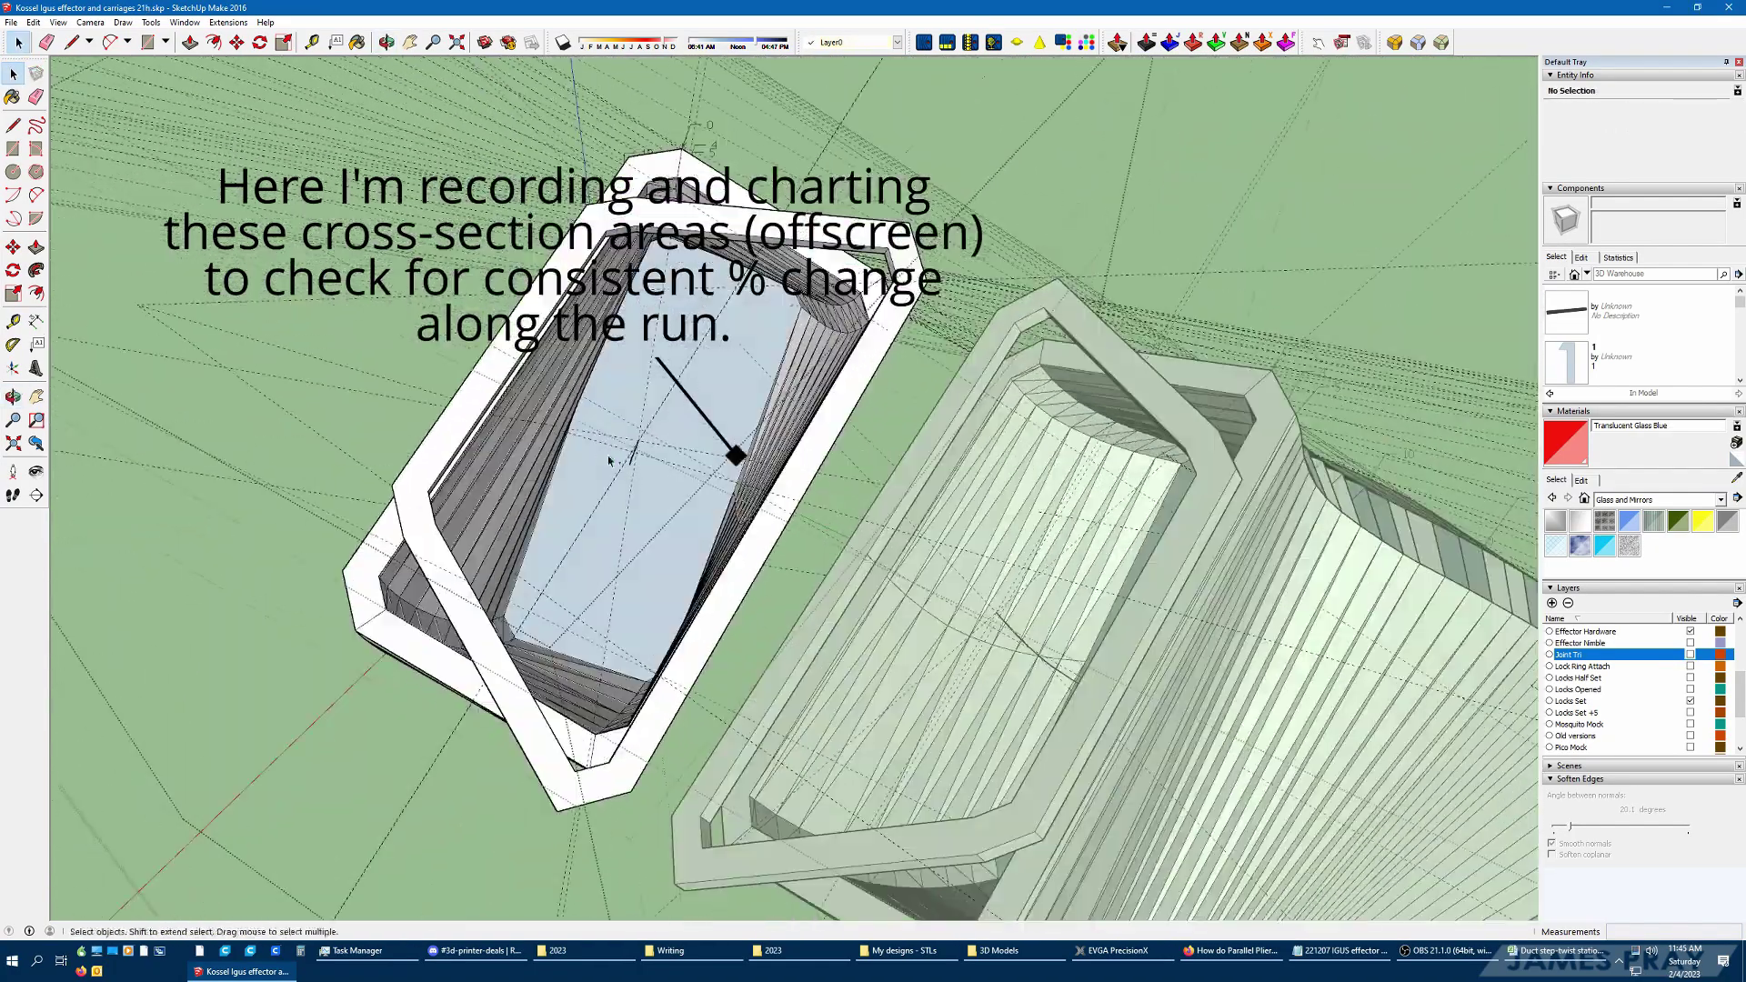
key("Escape")
mouse_move(636, 452)
middle_mouse_down()
mouse_move(807, 573)
mouse_move(709, 554)
middle_mouse_up()
key("e")
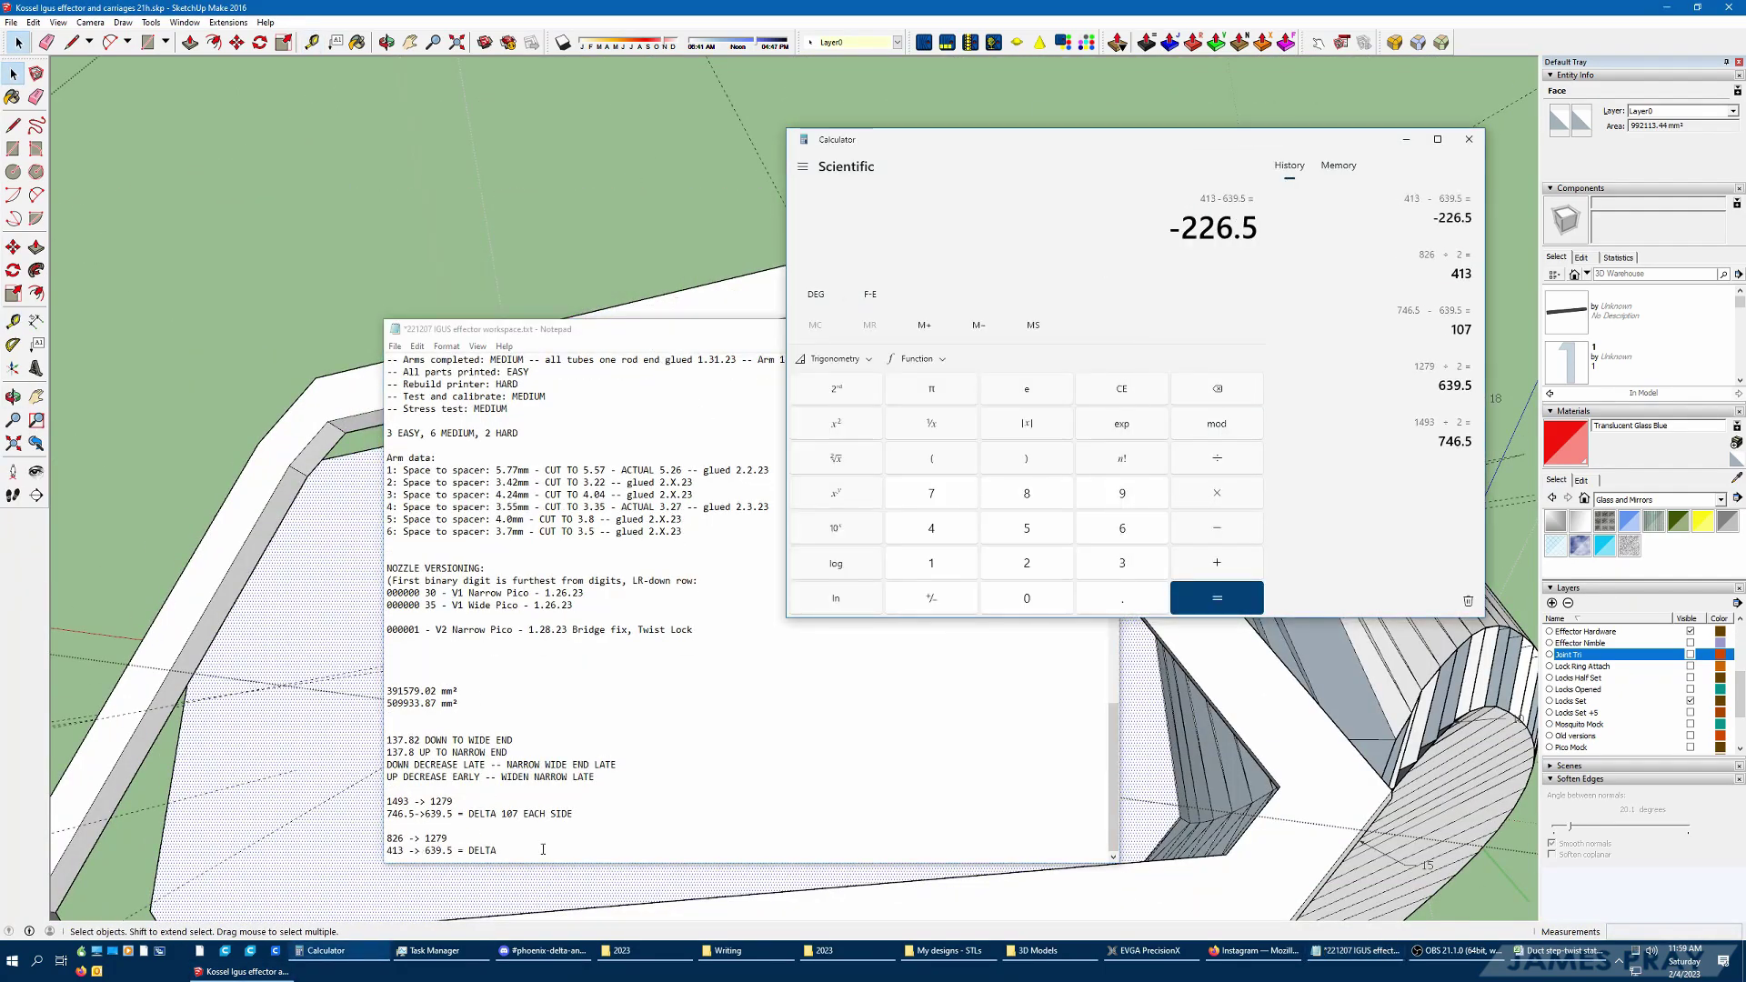
Switch to the workspace notes in Notepad and continue the delta entry for 413 -> 639.5
left_click(543, 850)
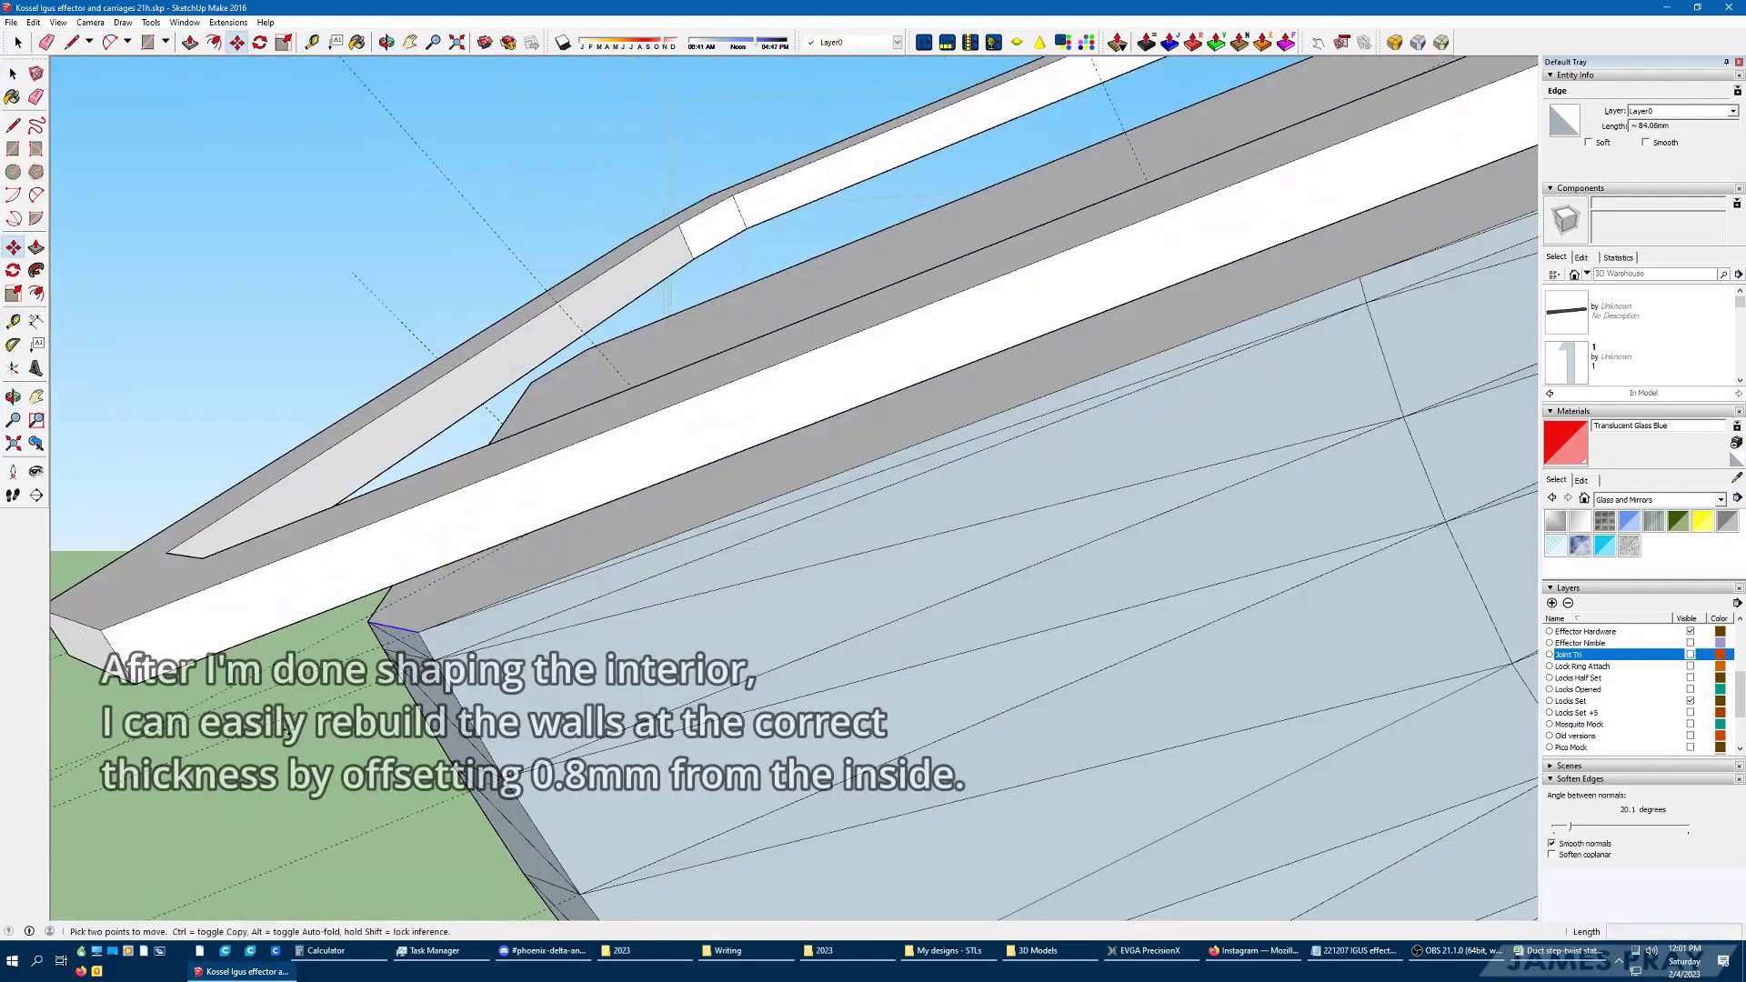
Move the interior corner edge beneath the inlet flange and check the duct's clearance against the toolhead
key("m")
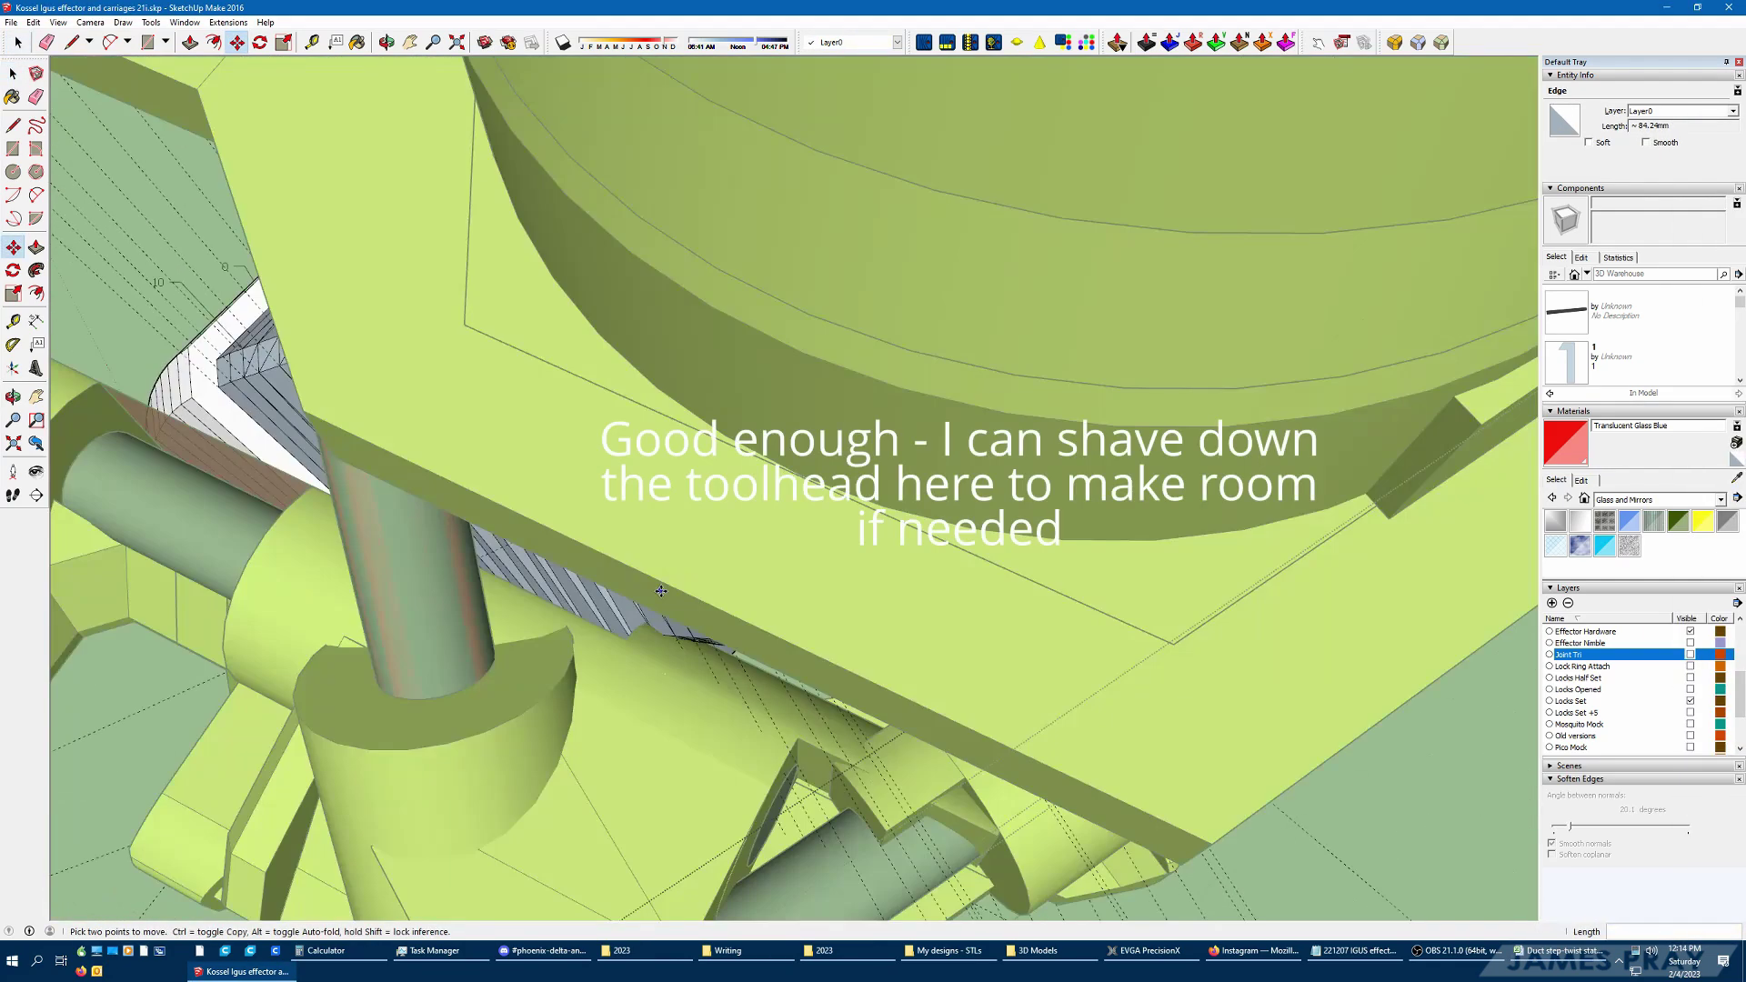
scroll(661, 603, "up", 1)
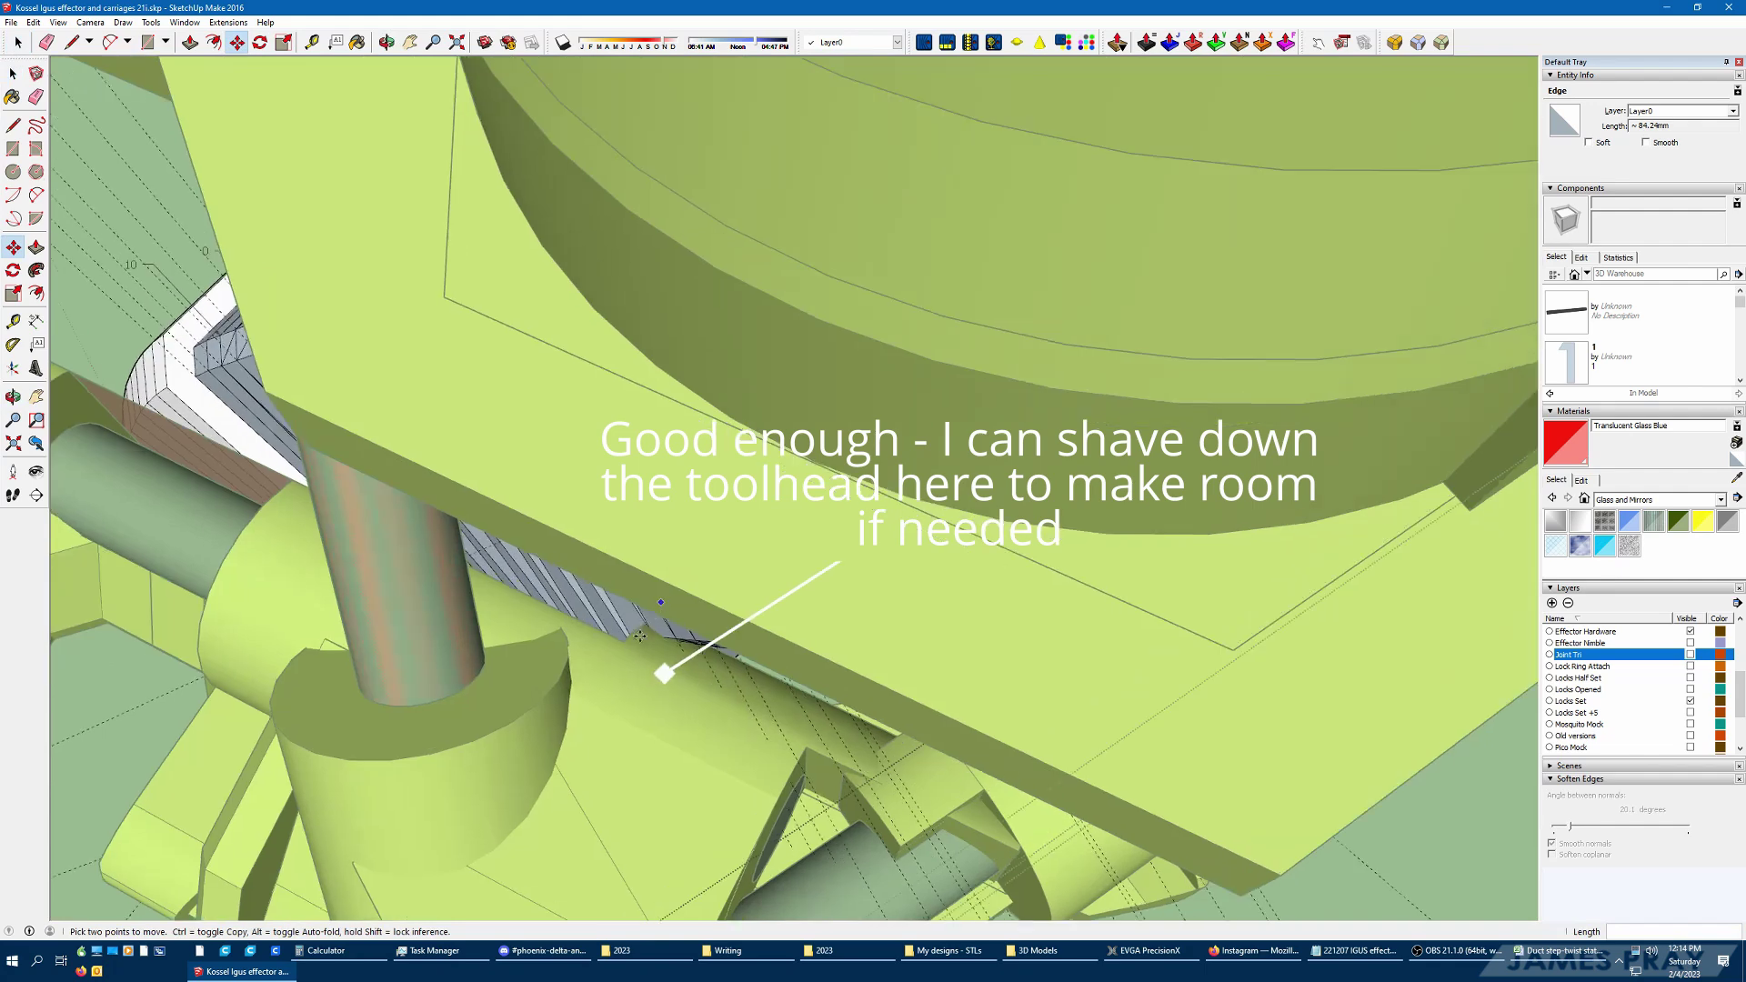
scroll(640, 636, "up", 4)
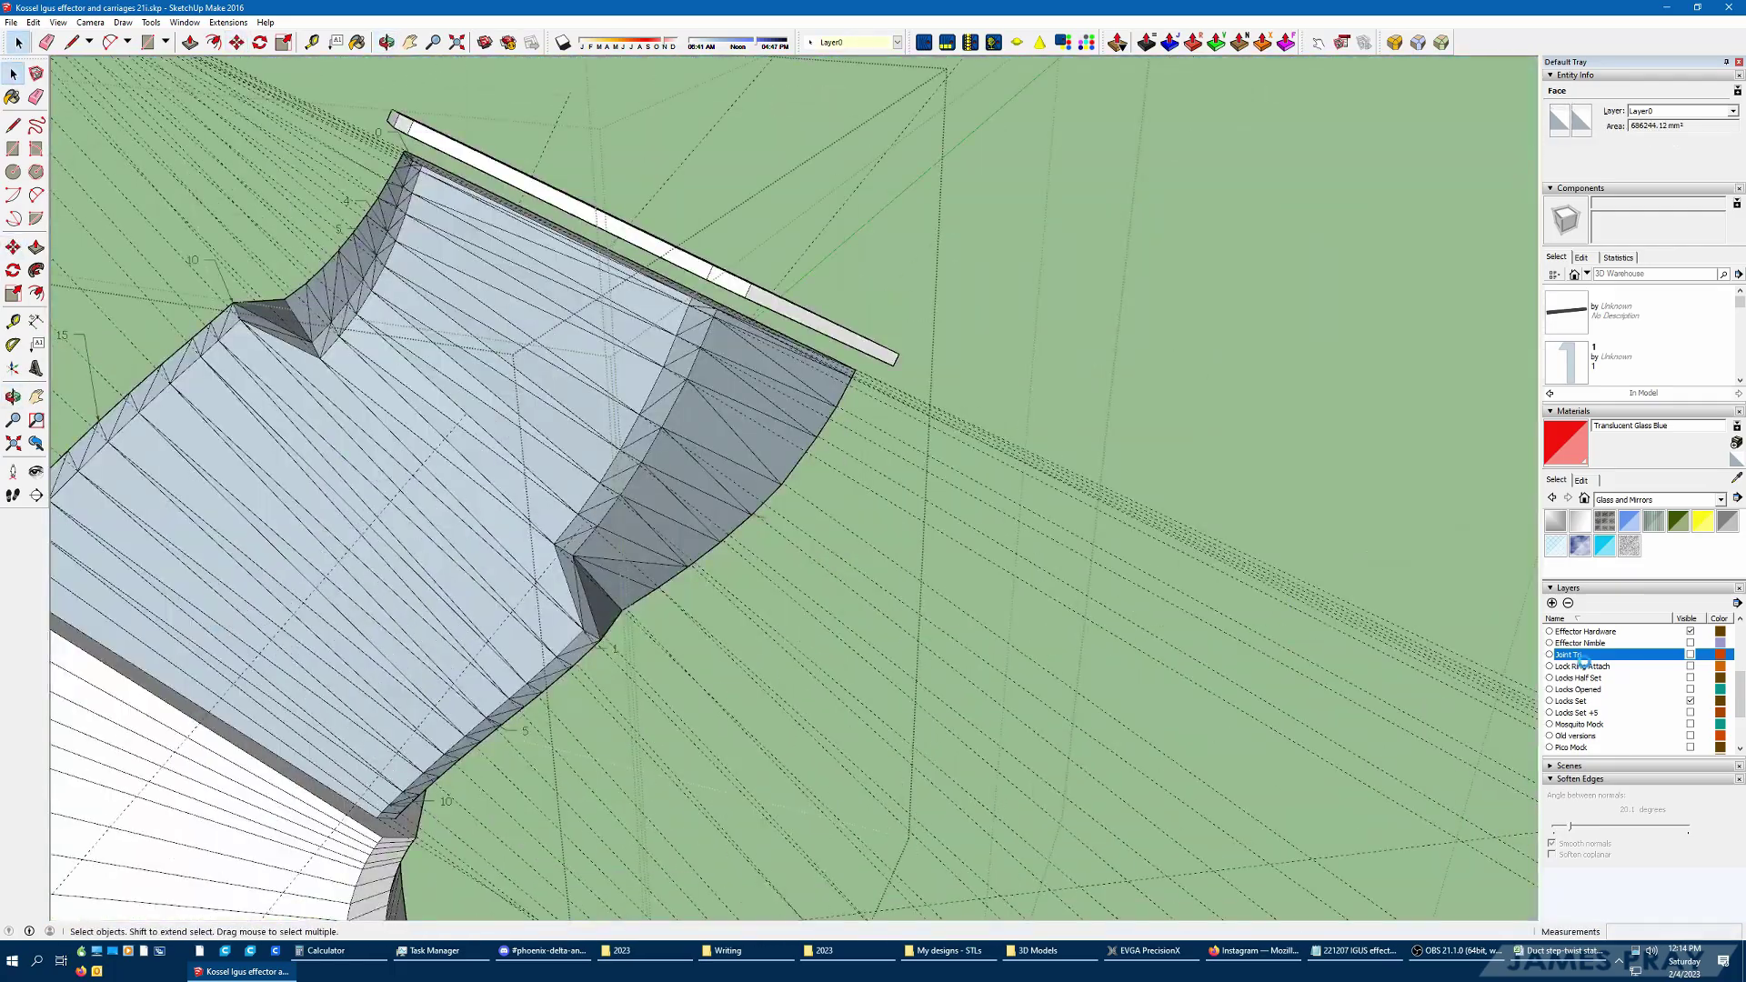
Move the interior corner edges of successive stations to smooth the pinched sides of the duct
key("alt+Tab")
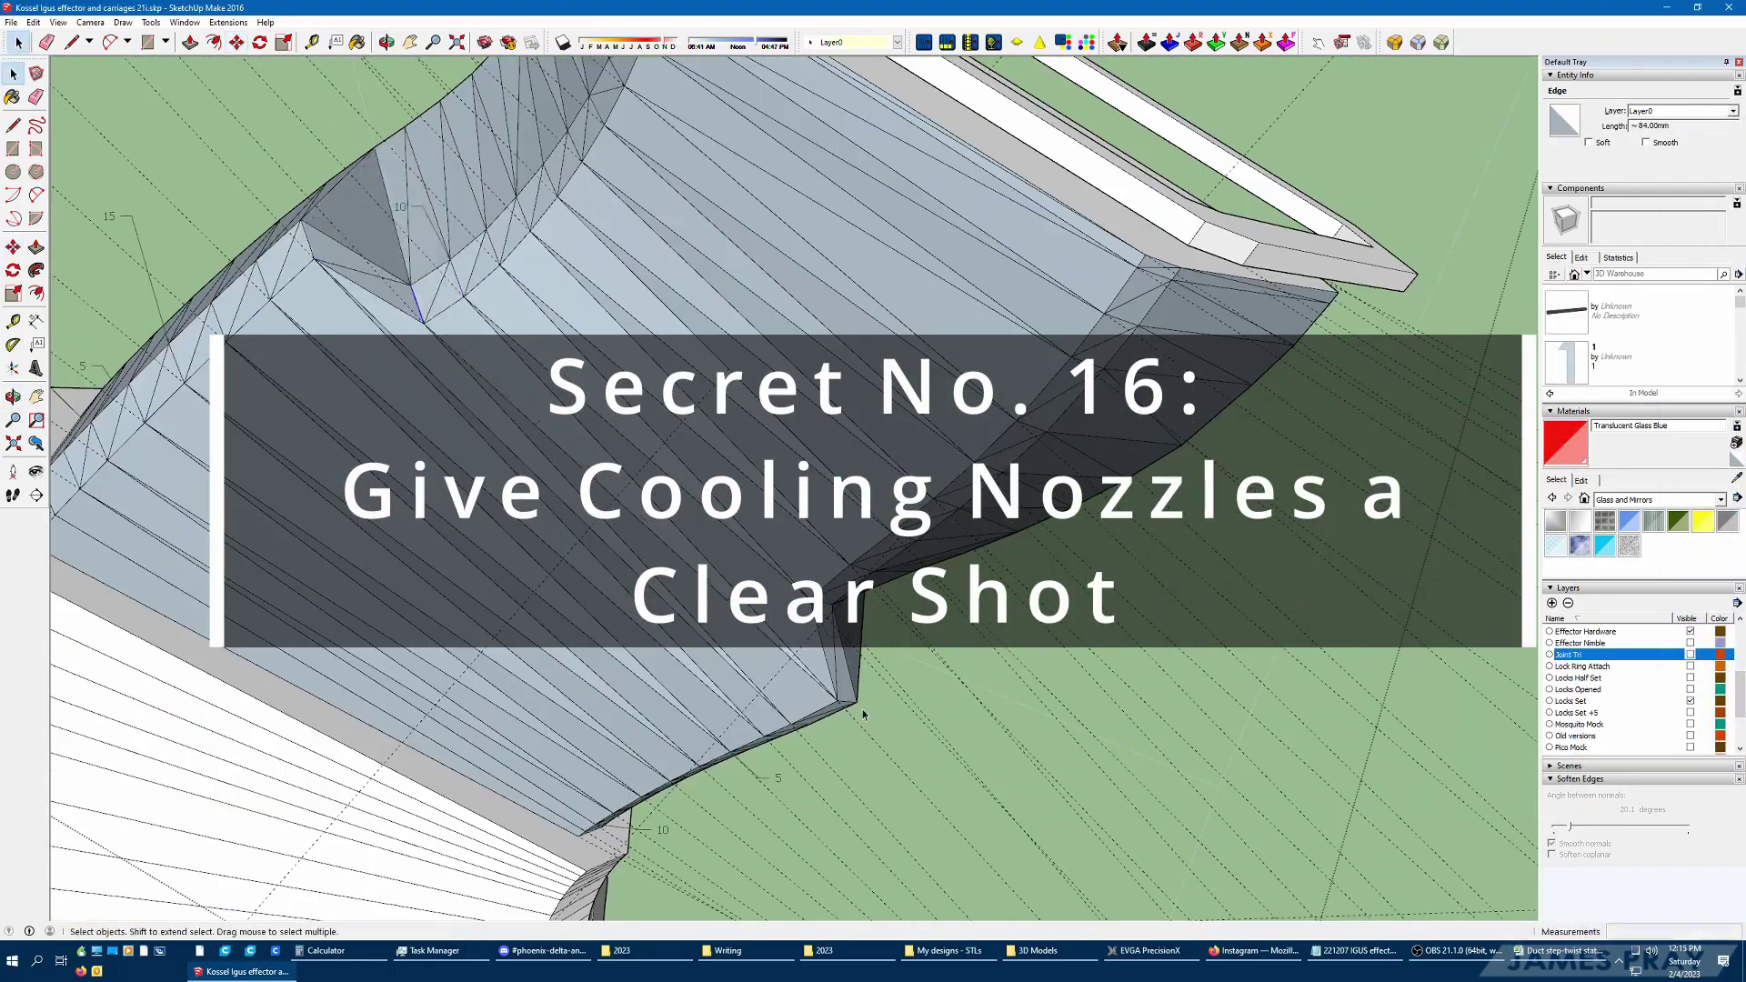
left_click(864, 838)
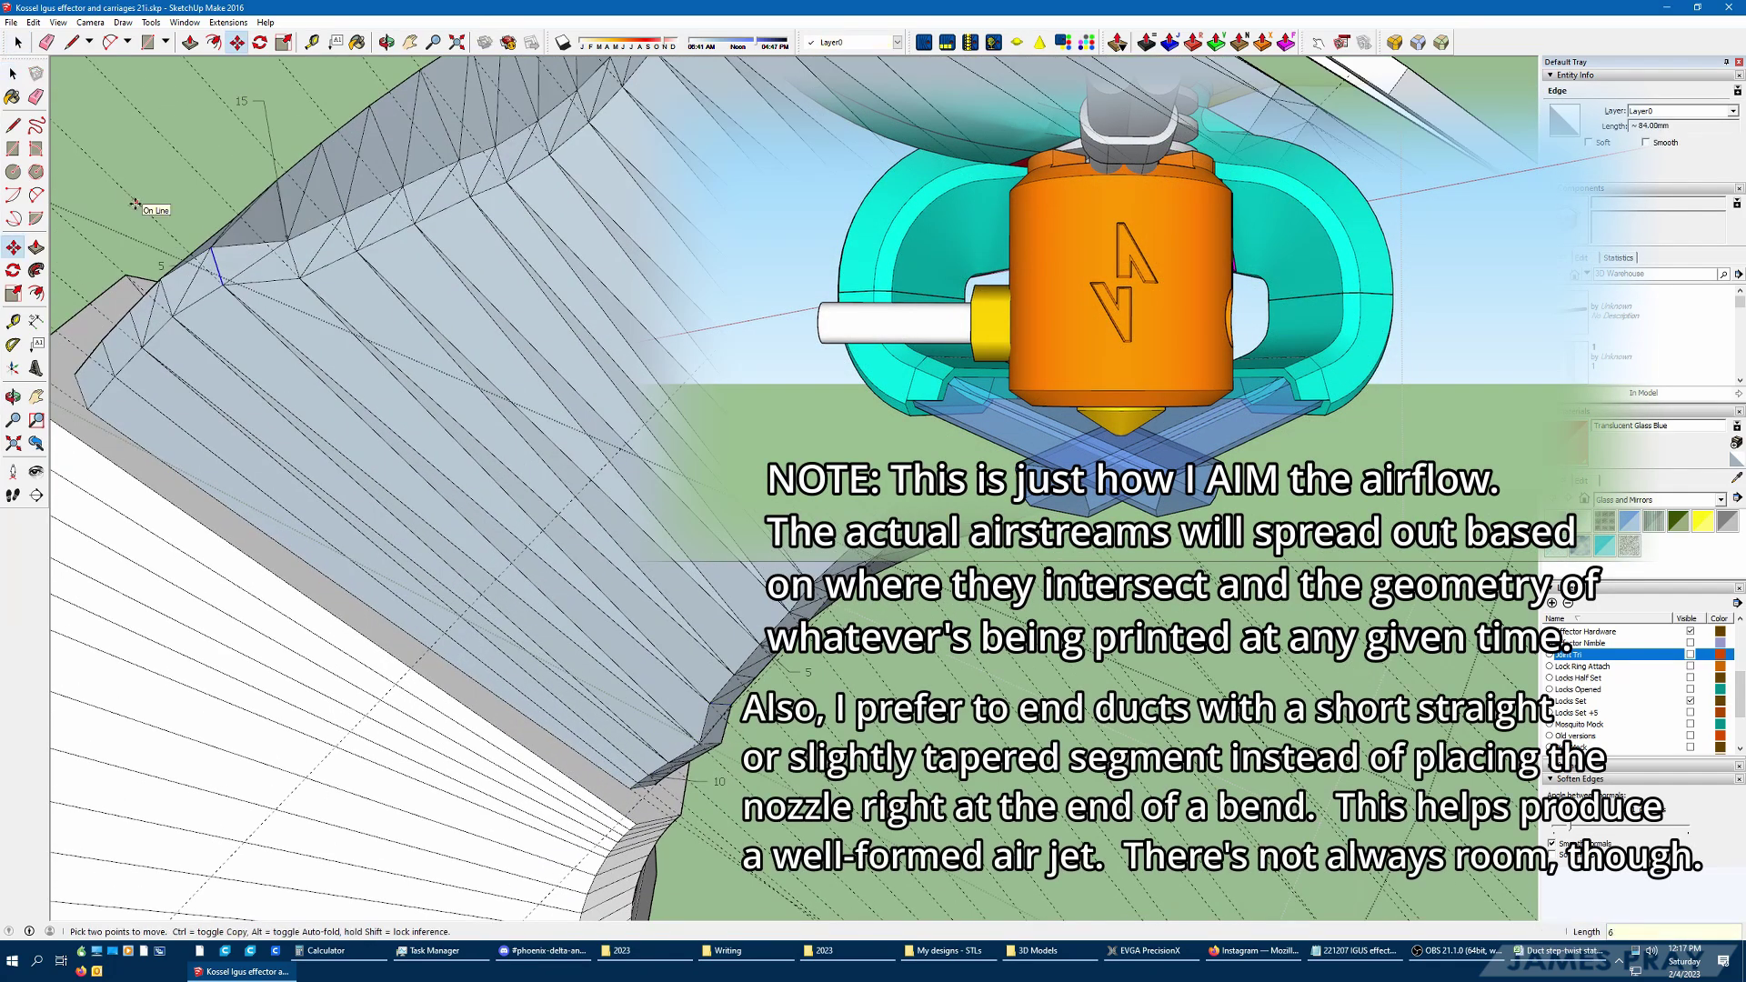
left_click(111, 324)
key("space")
middle_click_drag(111, 323, 586, 282)
left_click(587, 282)
Offset the duct's interior profiles outward for the wall thickness and check the cross-section face areas through the upper part
key("f")
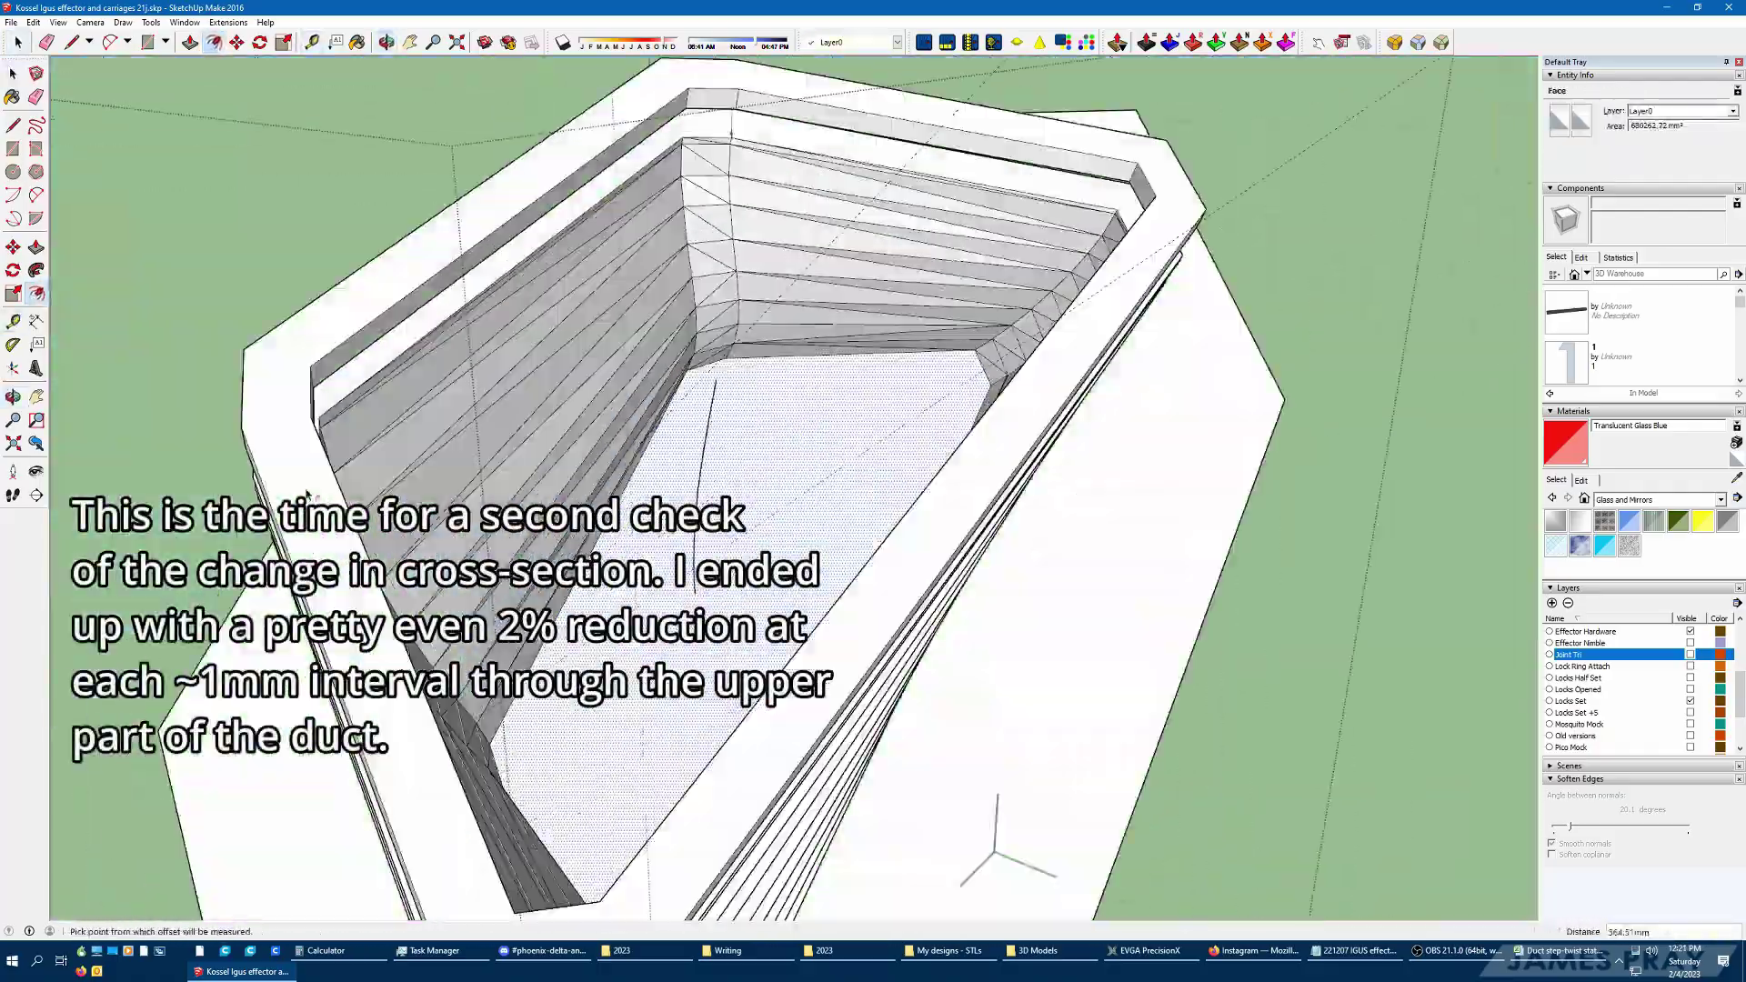
key("space")
mouse_move(305, 493)
middle_mouse_down()
mouse_move(941, 657)
mouse_move(1041, 495)
mouse_move(909, 473)
middle_mouse_up()
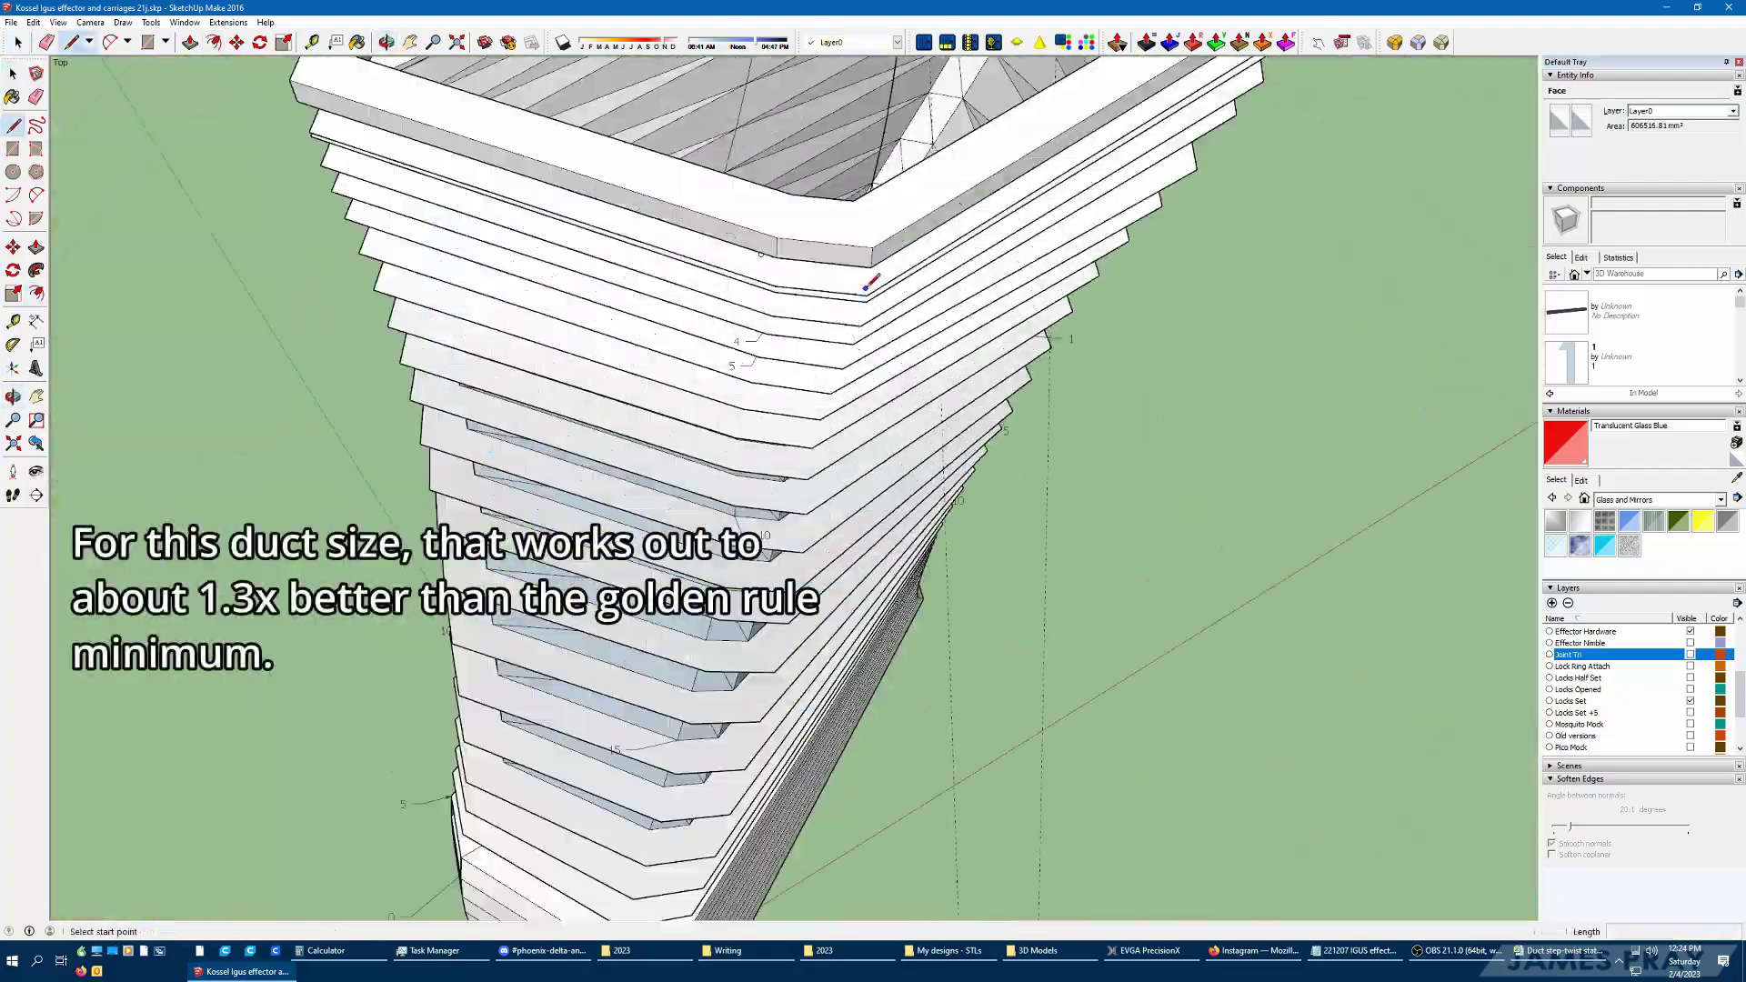
Build the duct's exterior wall by joining the offset station outlines with faces and clearing the leftover geometry
mouse_move(636, 454)
middle_mouse_down()
mouse_move(439, 418)
mouse_move(1004, 531)
mouse_move(1082, 707)
mouse_move(652, 401)
mouse_move(691, 382)
middle_mouse_up()
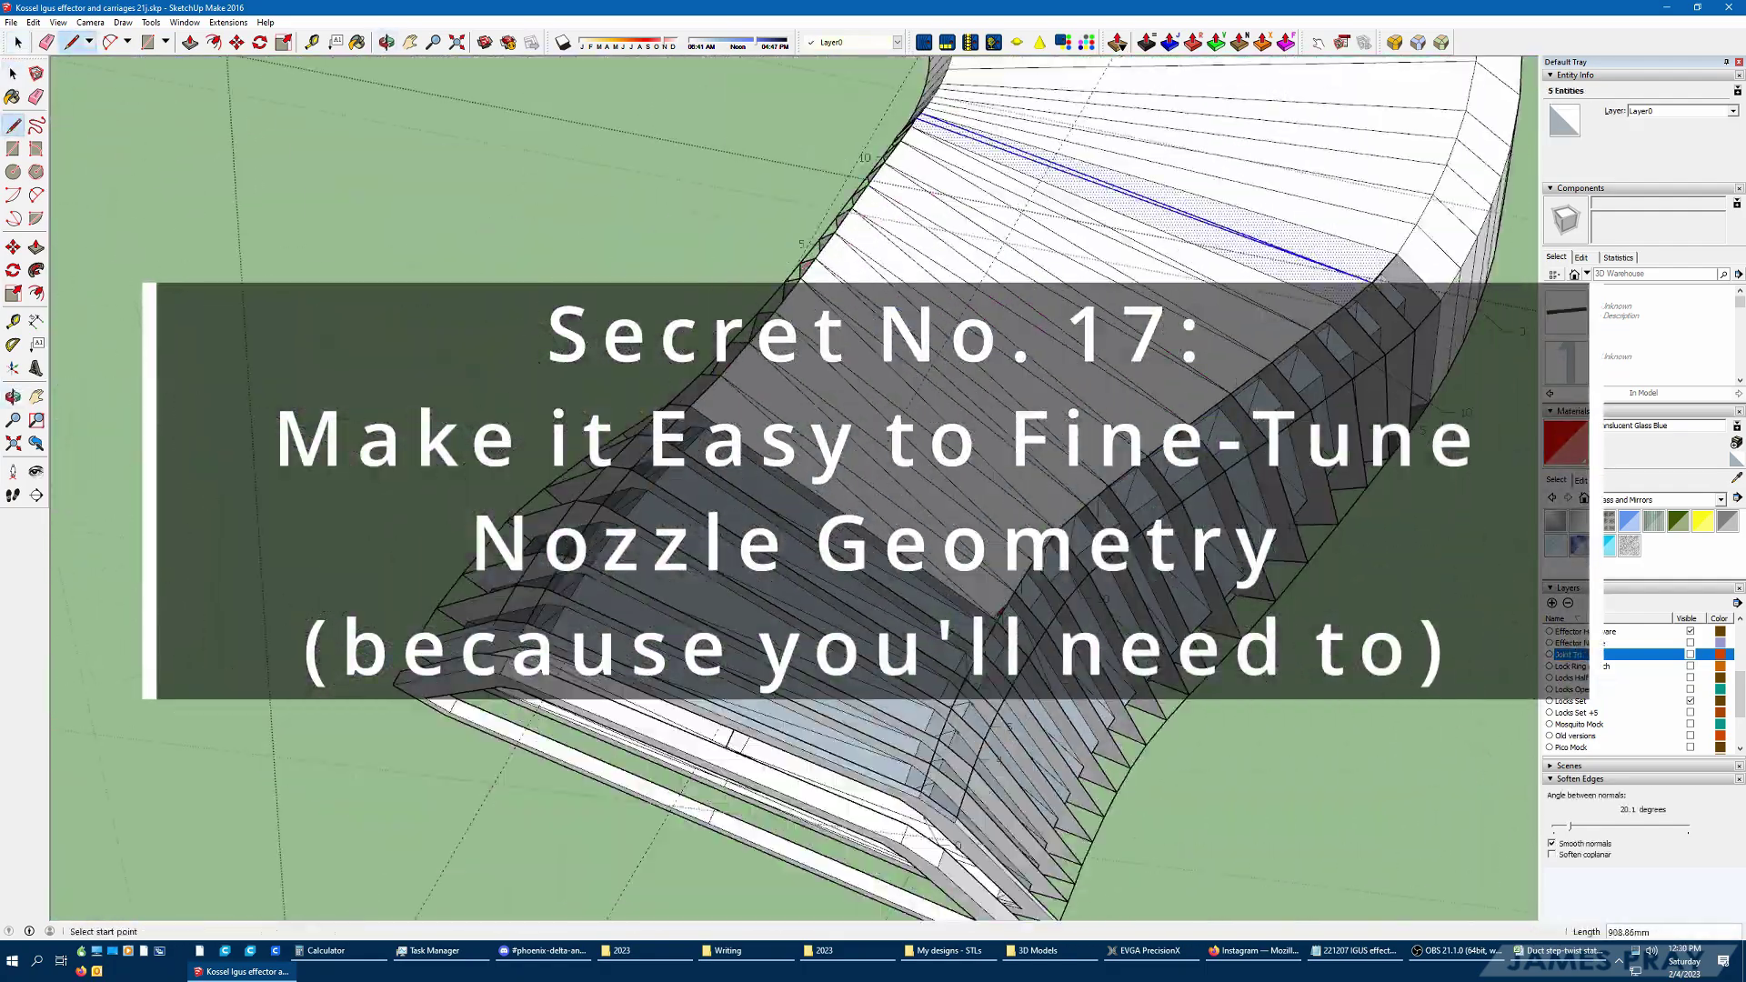
right_click(909, 689)
middle_click_drag(909, 688, 1120, 507)
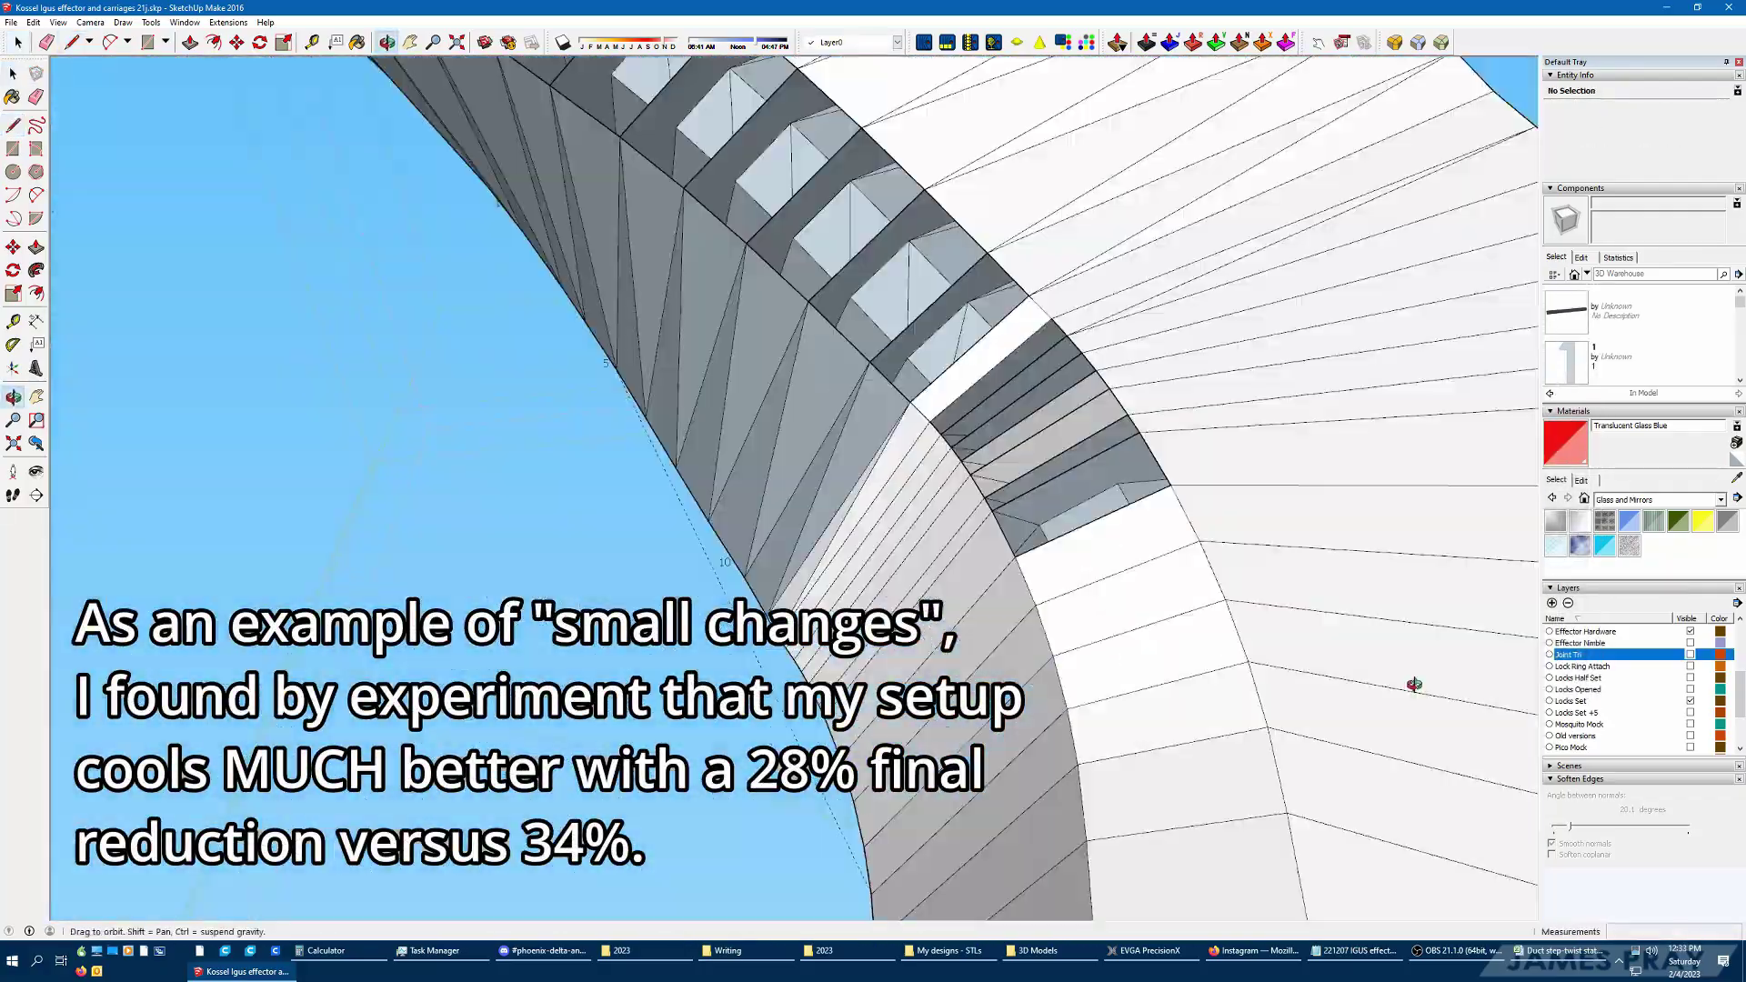
left_click(944, 492)
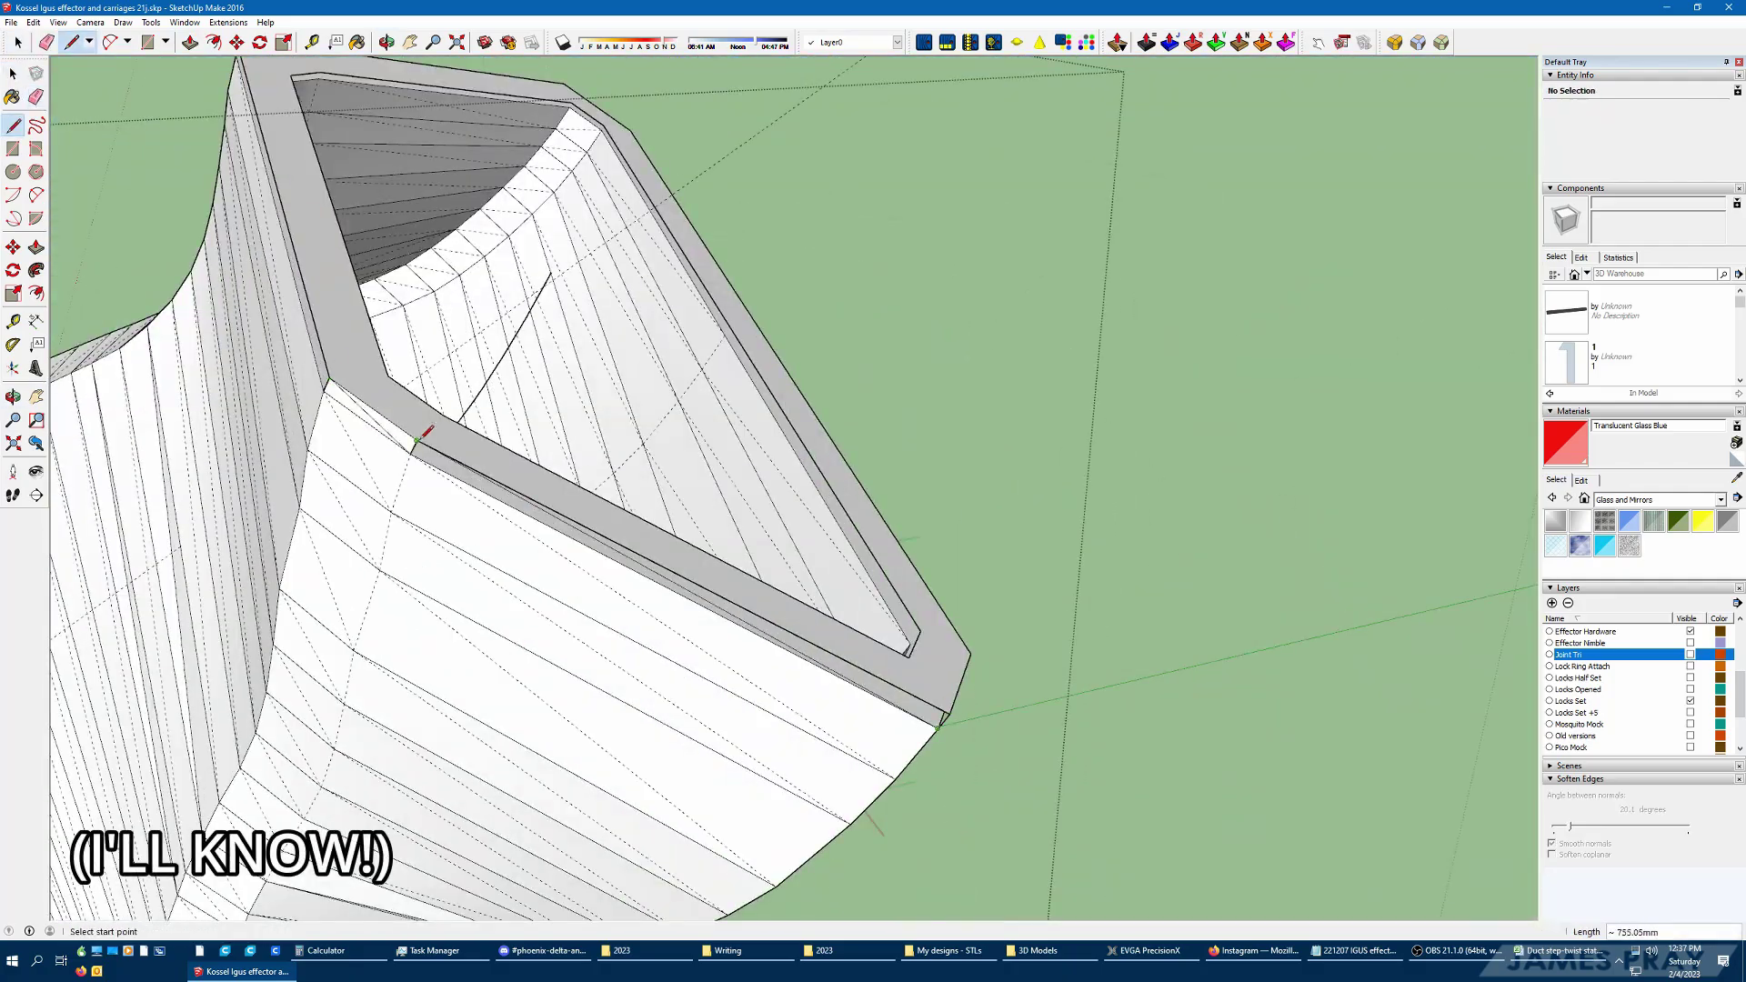
Close the remaining gap along the duct's flange rim and clean up the edges of the finished walls
mouse_move(428, 432)
middle_mouse_down()
mouse_move(1199, 309)
mouse_move(479, 363)
mouse_move(273, 545)
mouse_move(471, 464)
middle_mouse_up()
scroll(1198, 309, "up", 5)
scroll(471, 463, "down", 3)
key("ctrl+a")
key("e")
scroll(1137, 266, "up", 3)
middle_click_drag(1017, 273, 739, 655)
scroll(1103, 604, "up", 5)
middle_click_drag(816, 593, 767, 423)
middle_click_drag(1153, 345, 523, 509)
left_click_drag(523, 510, 771, 472)
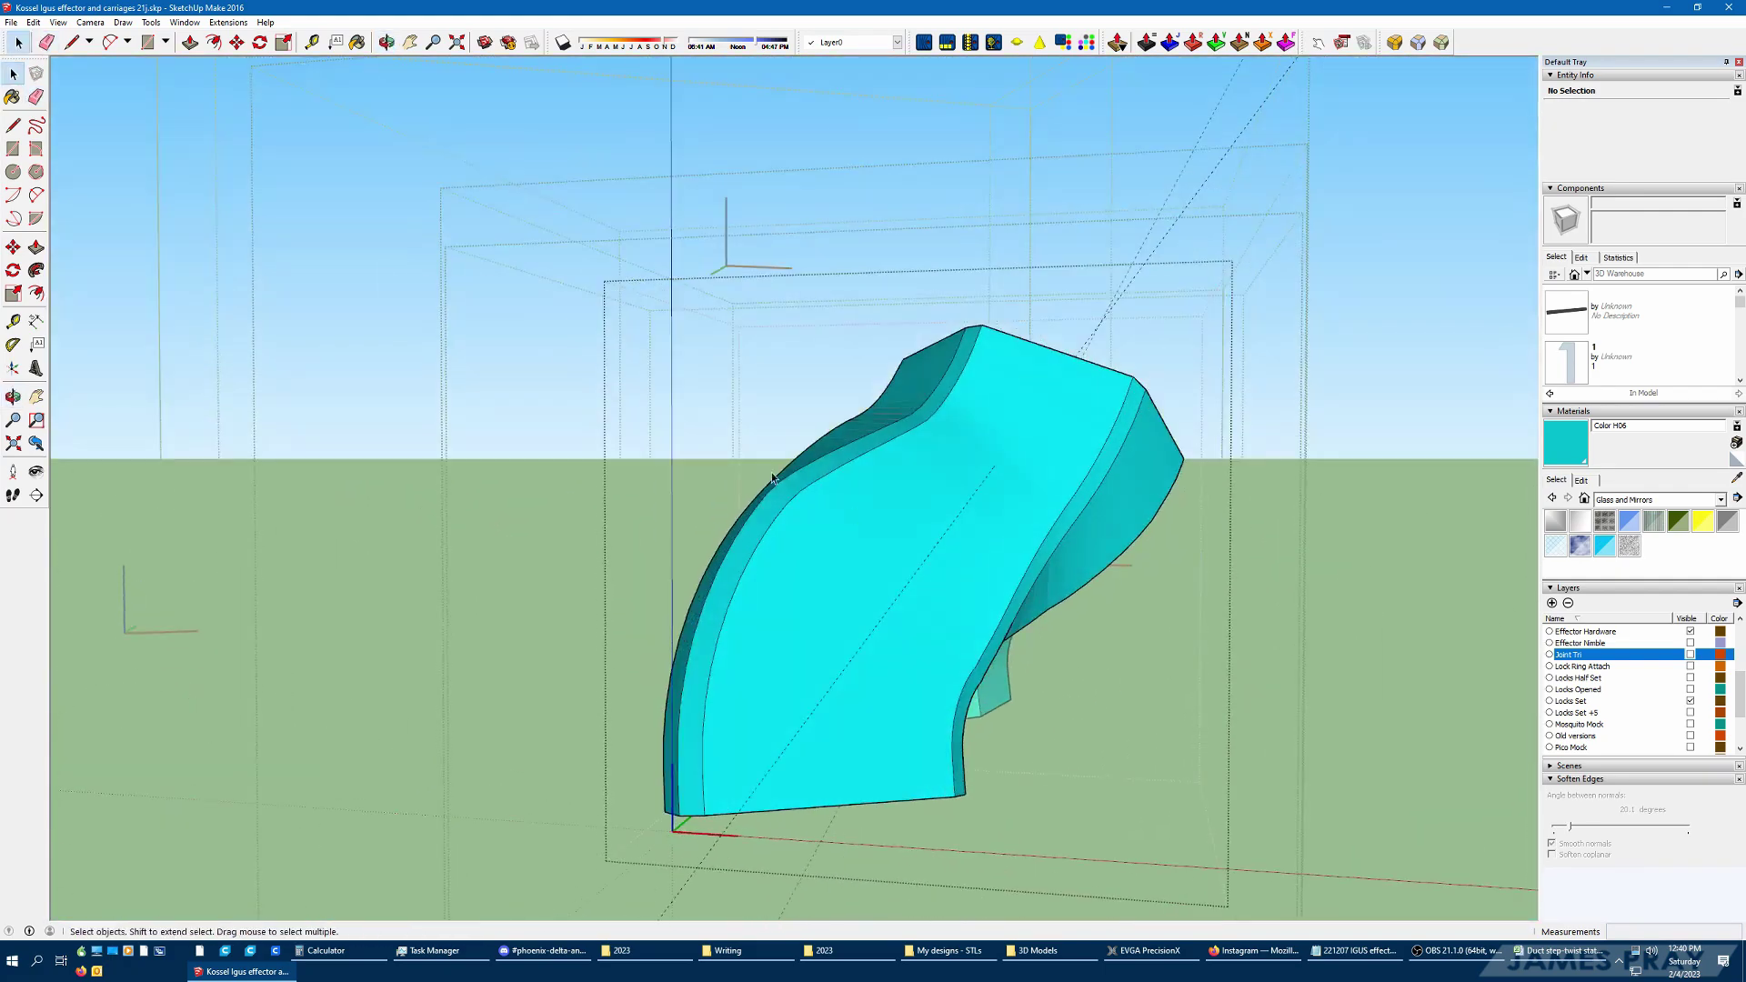
Examine the duct's edges up close for smoothness and for clearance where it passes the effector and its rods
left_click_drag(892, 522, 661, 620)
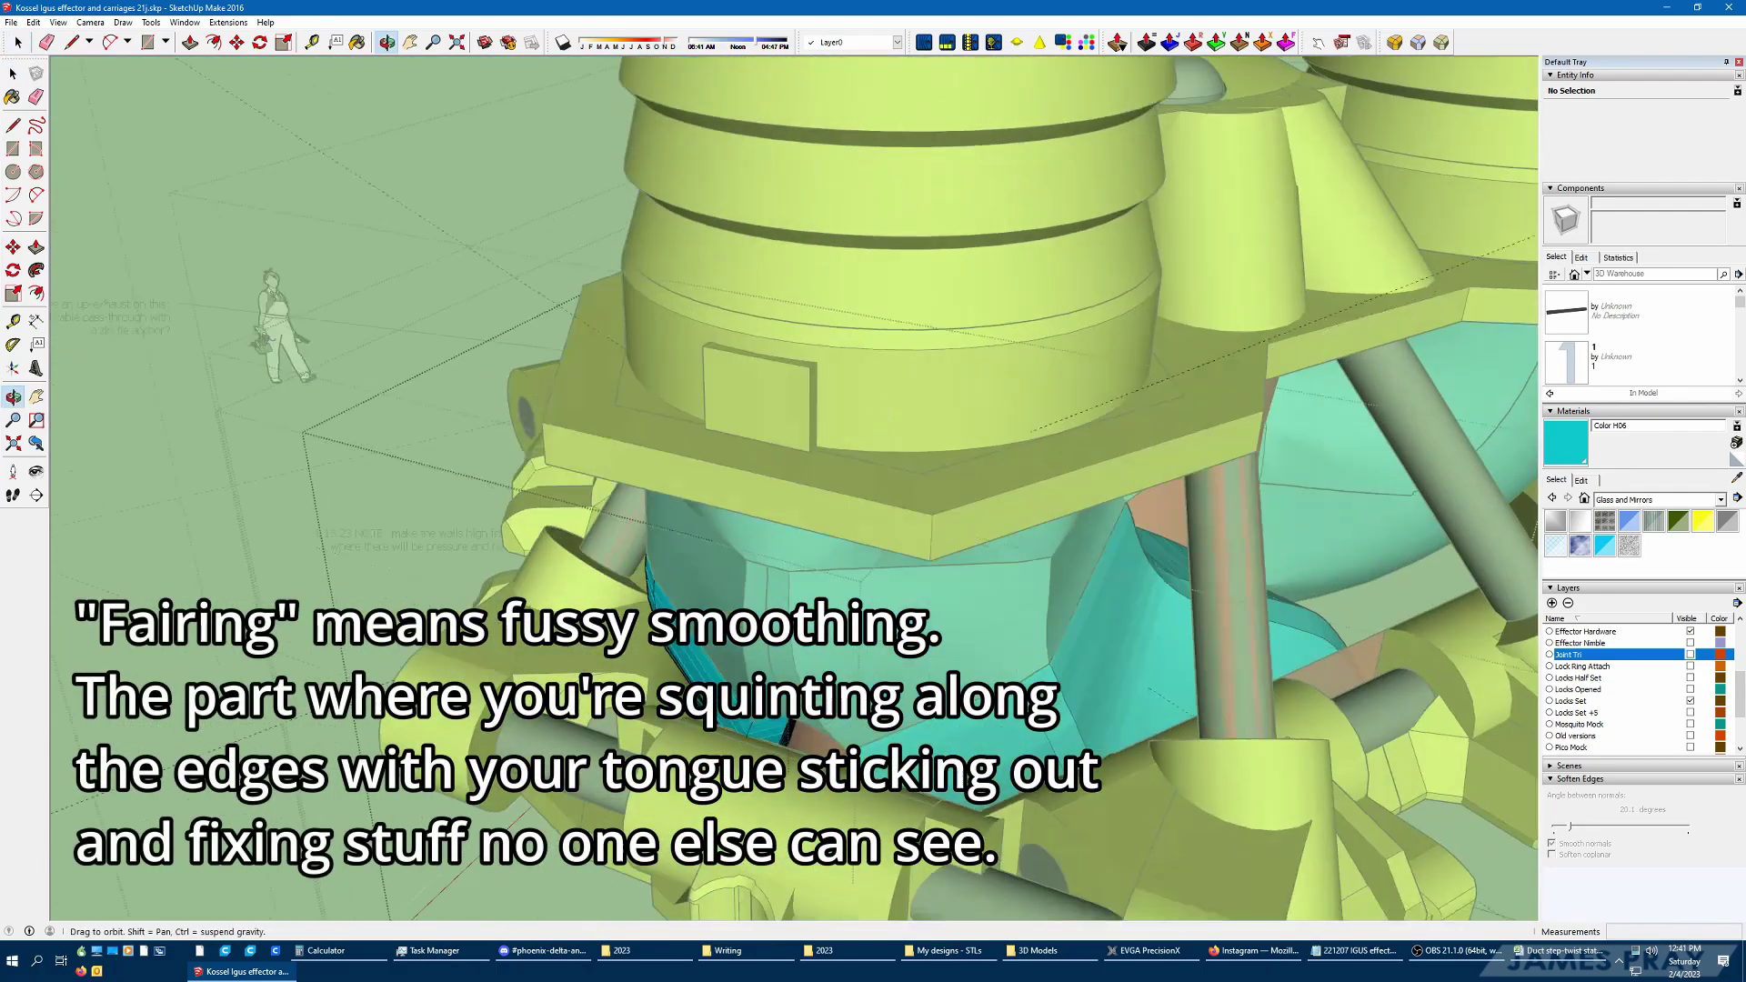
scroll(787, 730, "down", 3)
scroll(818, 735, "up", 10)
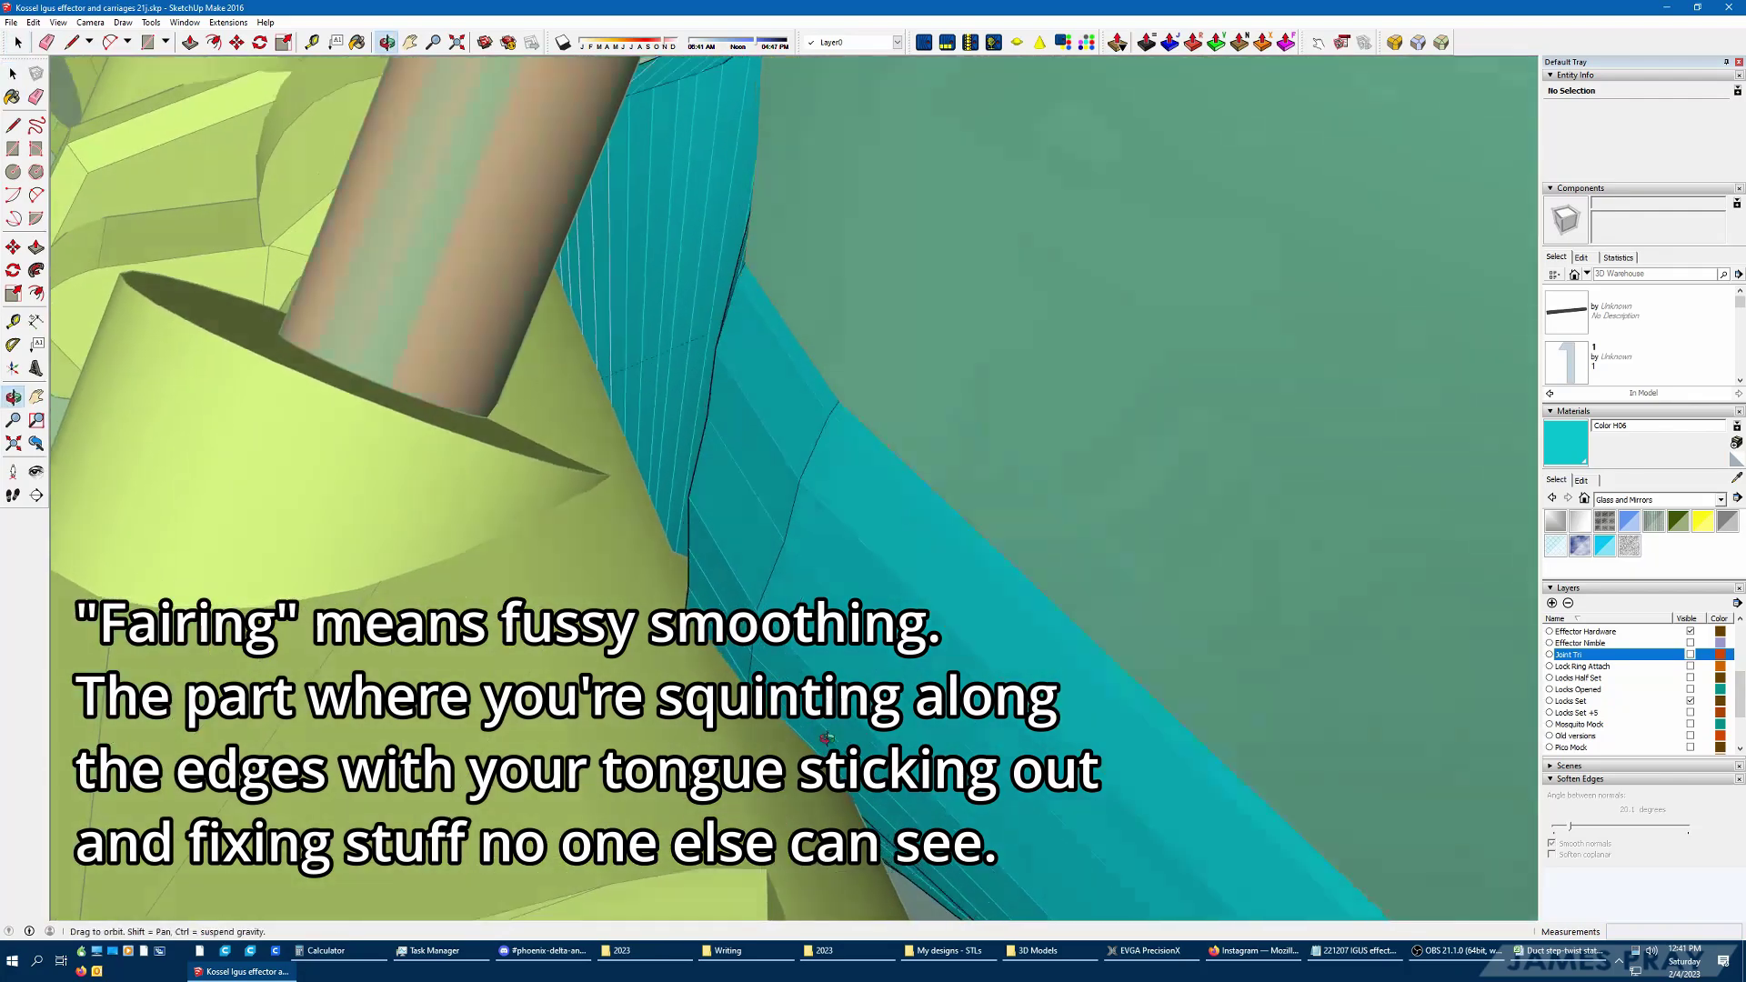
key("space")
scroll(825, 737, "down", 5)
mouse_move(826, 737)
middle_mouse_down()
mouse_move(909, 636)
mouse_move(1023, 593)
mouse_move(966, 550)
middle_mouse_up()
scroll(1023, 593, "up", 5)
scroll(889, 604, "up", 5)
mouse_move(889, 604)
middle_mouse_down()
mouse_move(920, 615)
mouse_move(972, 591)
mouse_move(1021, 499)
mouse_move(779, 582)
middle_mouse_up()
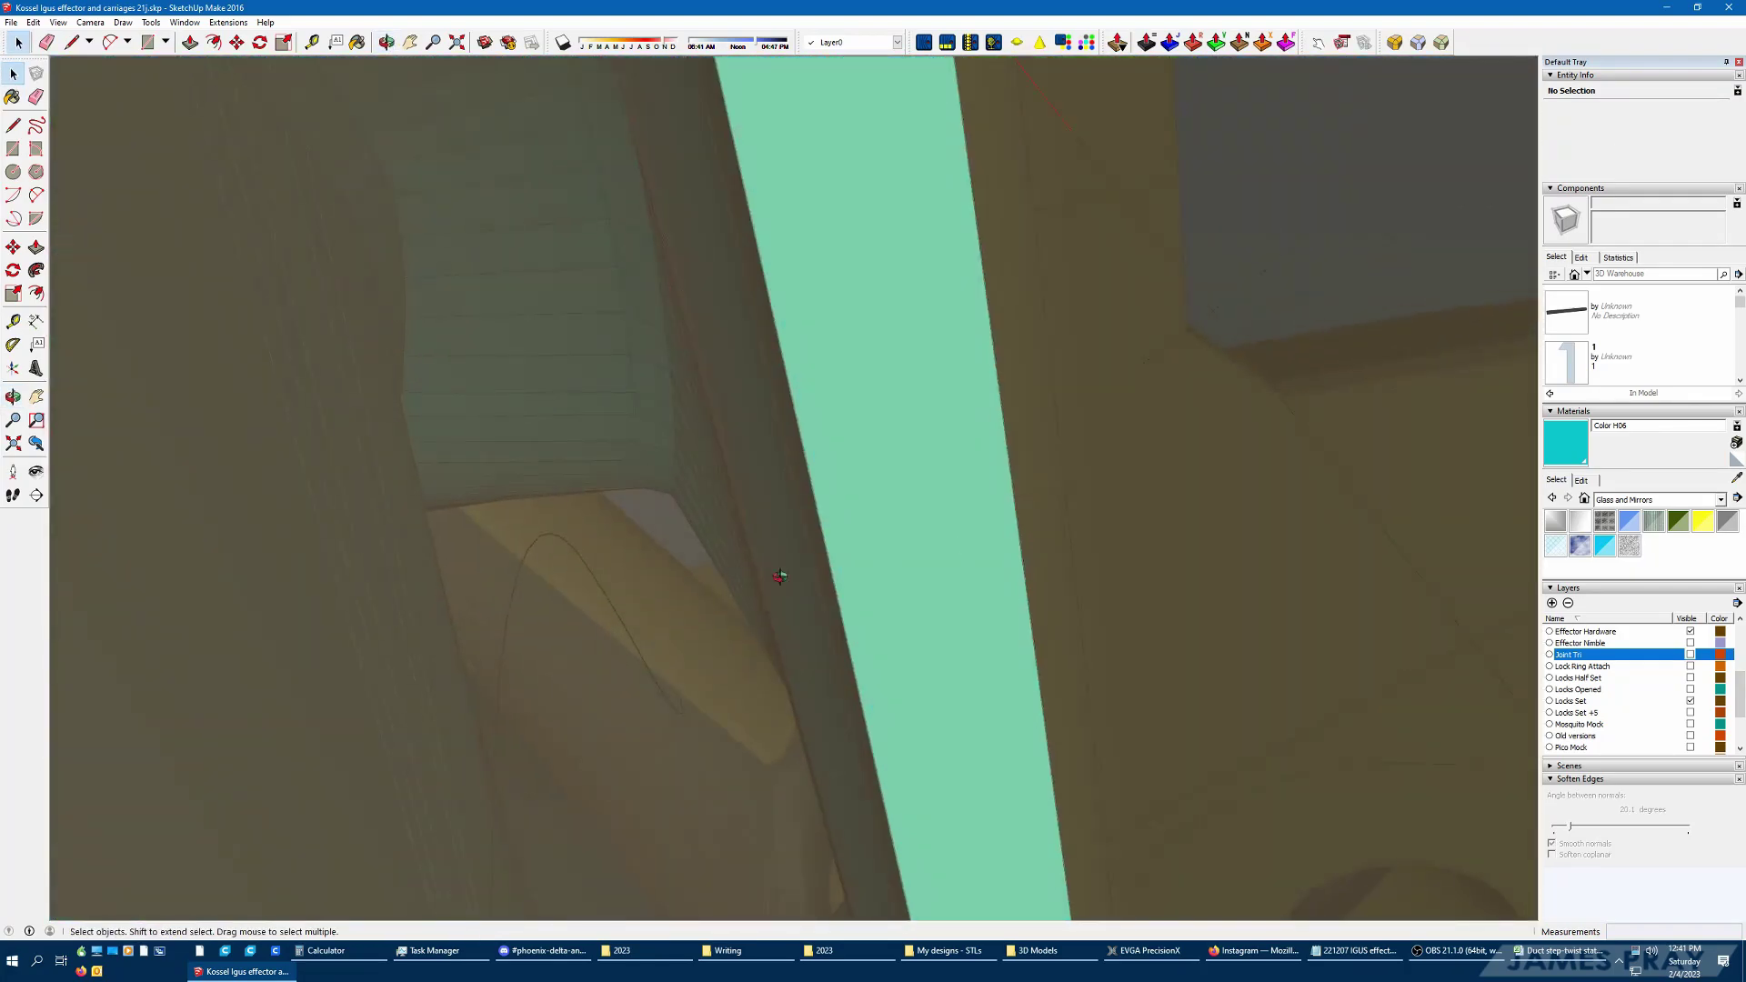
Review the paired ducts around the hotend and the aim of their airflow projections from below and from the front
scroll(779, 582, "down", 5)
mouse_move(887, 565)
middle_mouse_down()
mouse_move(915, 511)
mouse_move(927, 328)
middle_mouse_up()
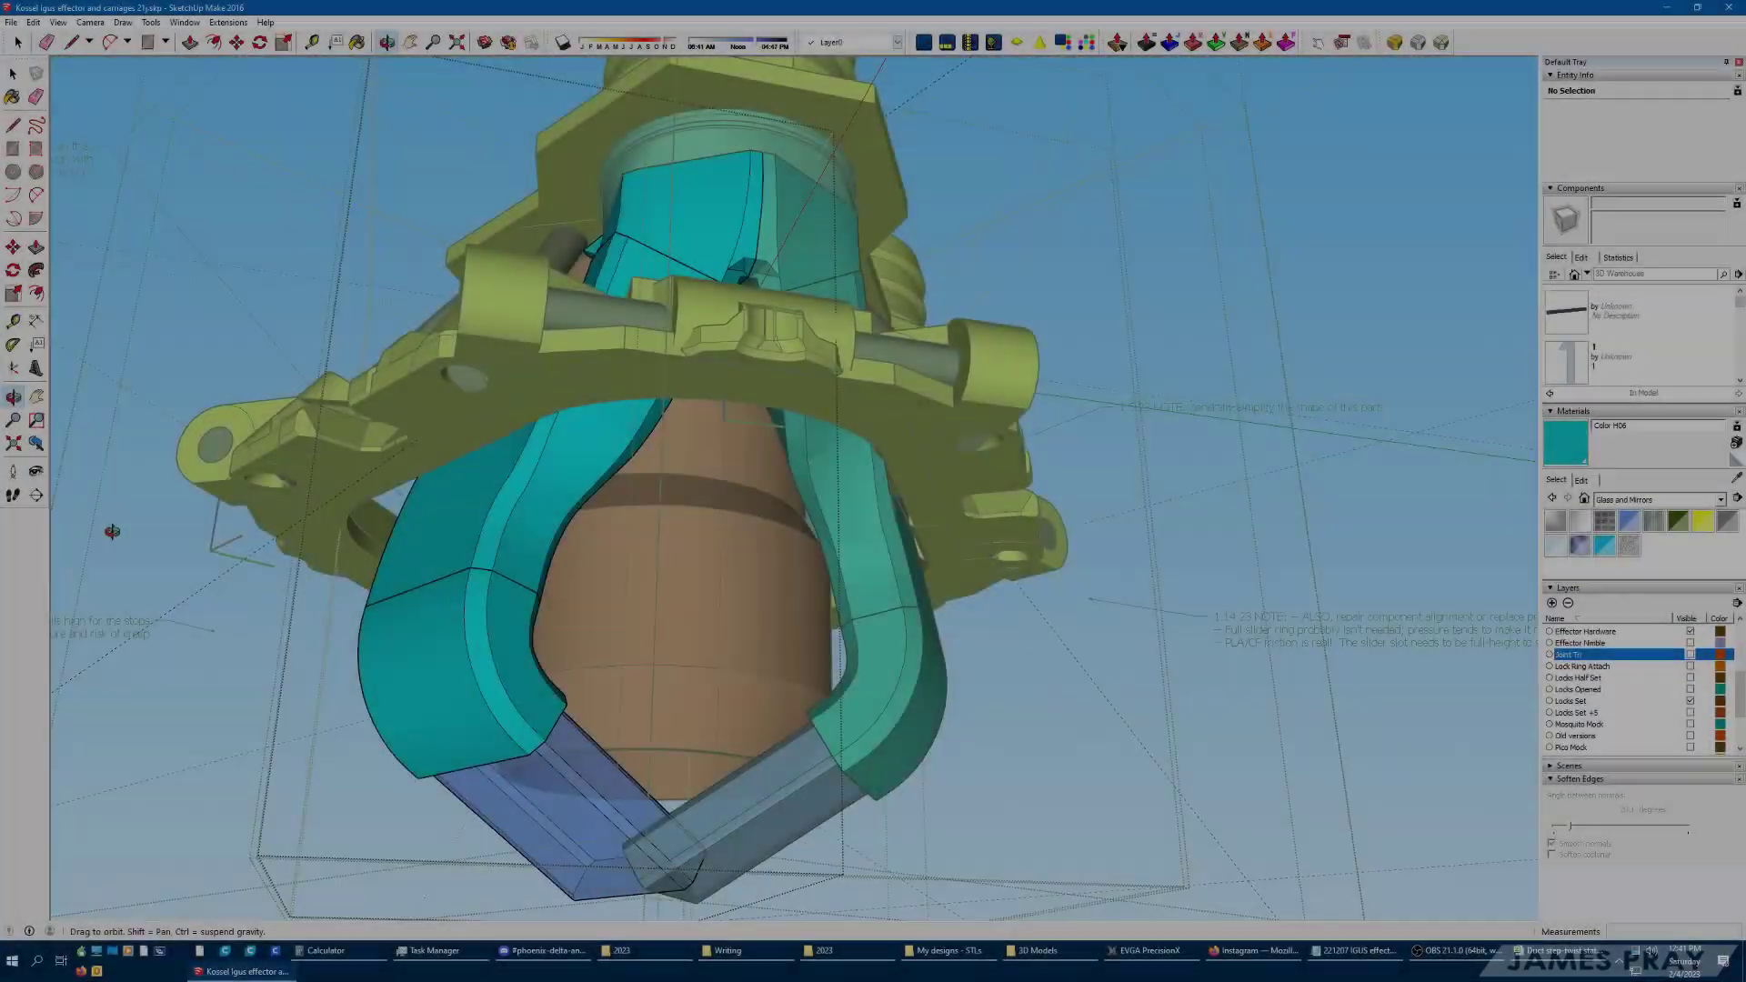
middle_click_drag(109, 534, 128, 421)
scroll(272, 736, "up", 3)
mouse_move(279, 738)
middle_mouse_down()
mouse_move(304, 768)
mouse_move(264, 769)
middle_mouse_up()
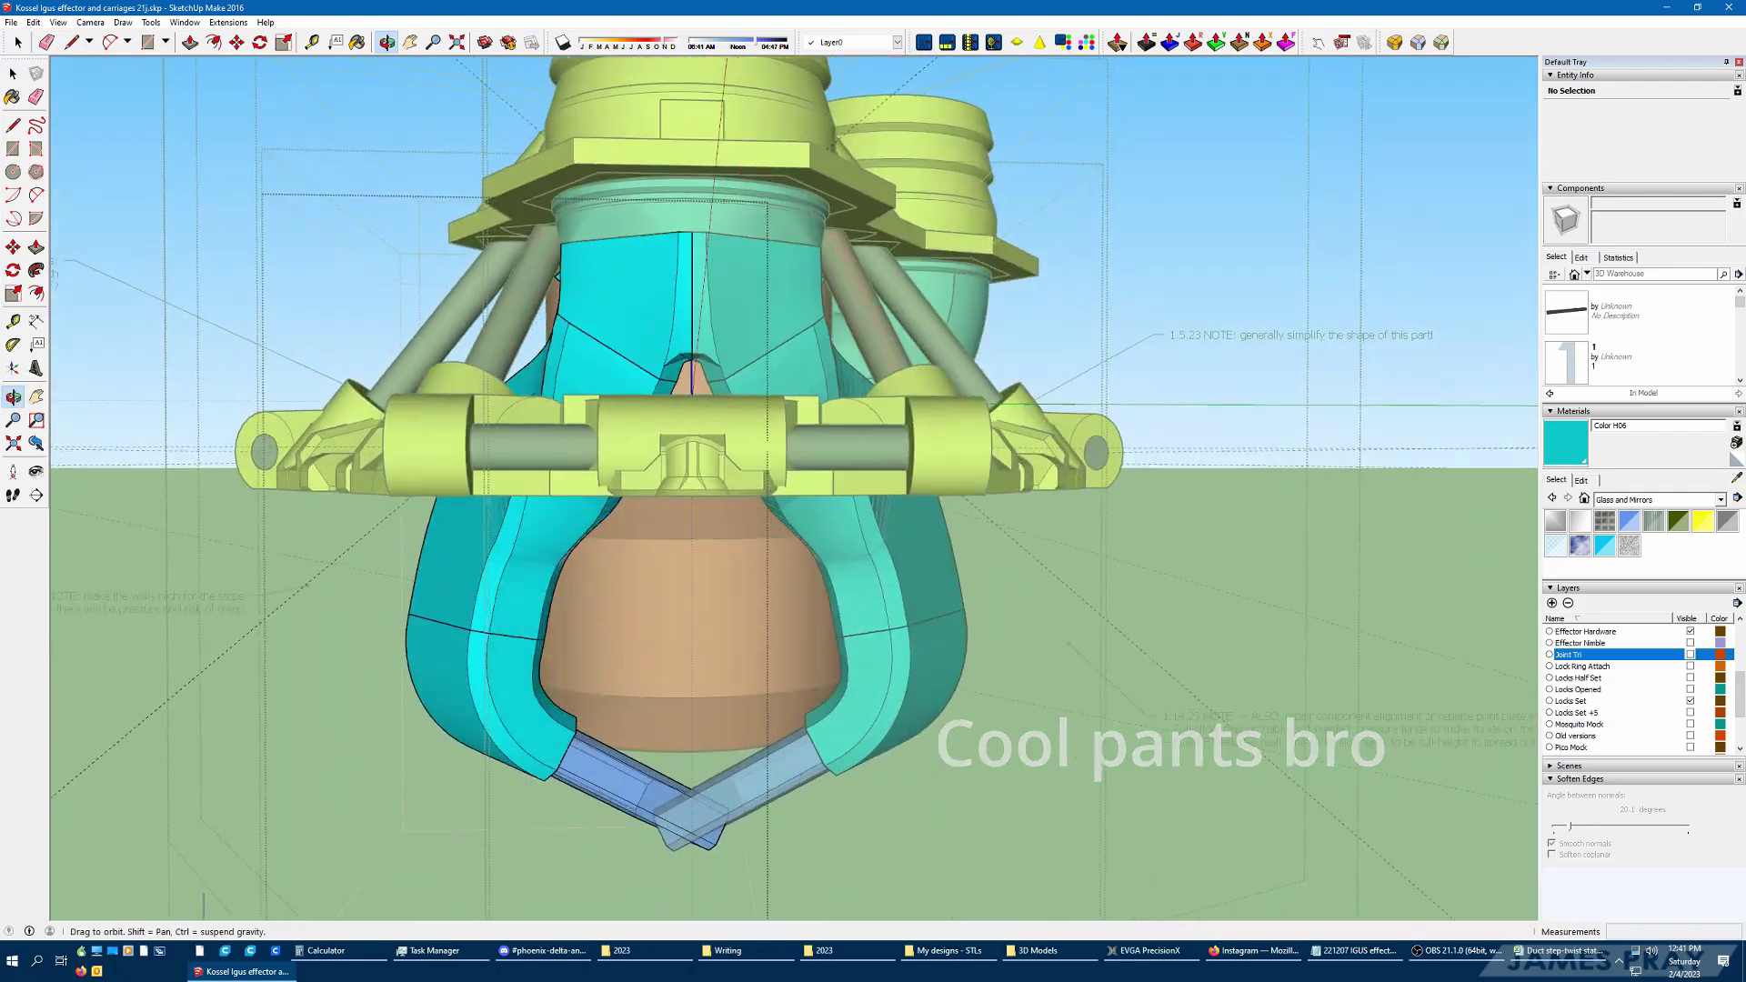